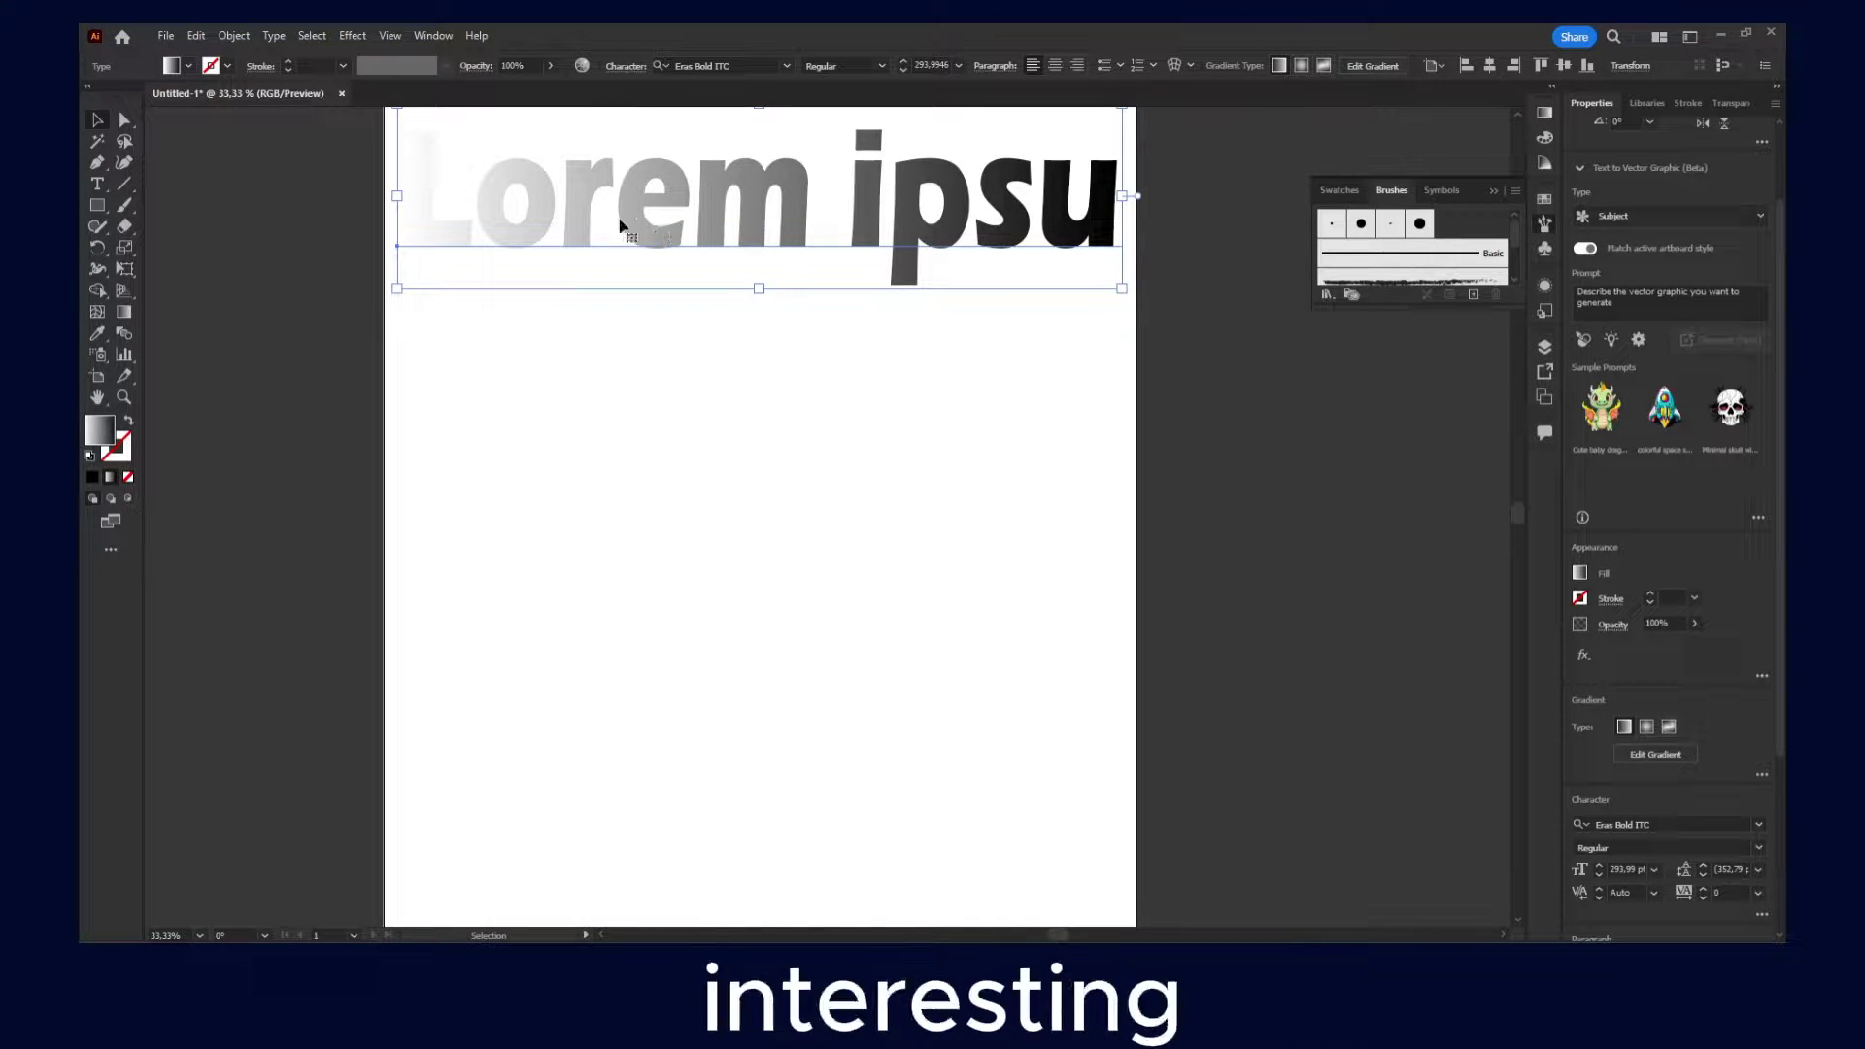
- Draw a placeholder text area below the gradient heading, then undo it
key(t)
drag(399, 305, 1122, 533)
click(733, 379)
click(97, 120)
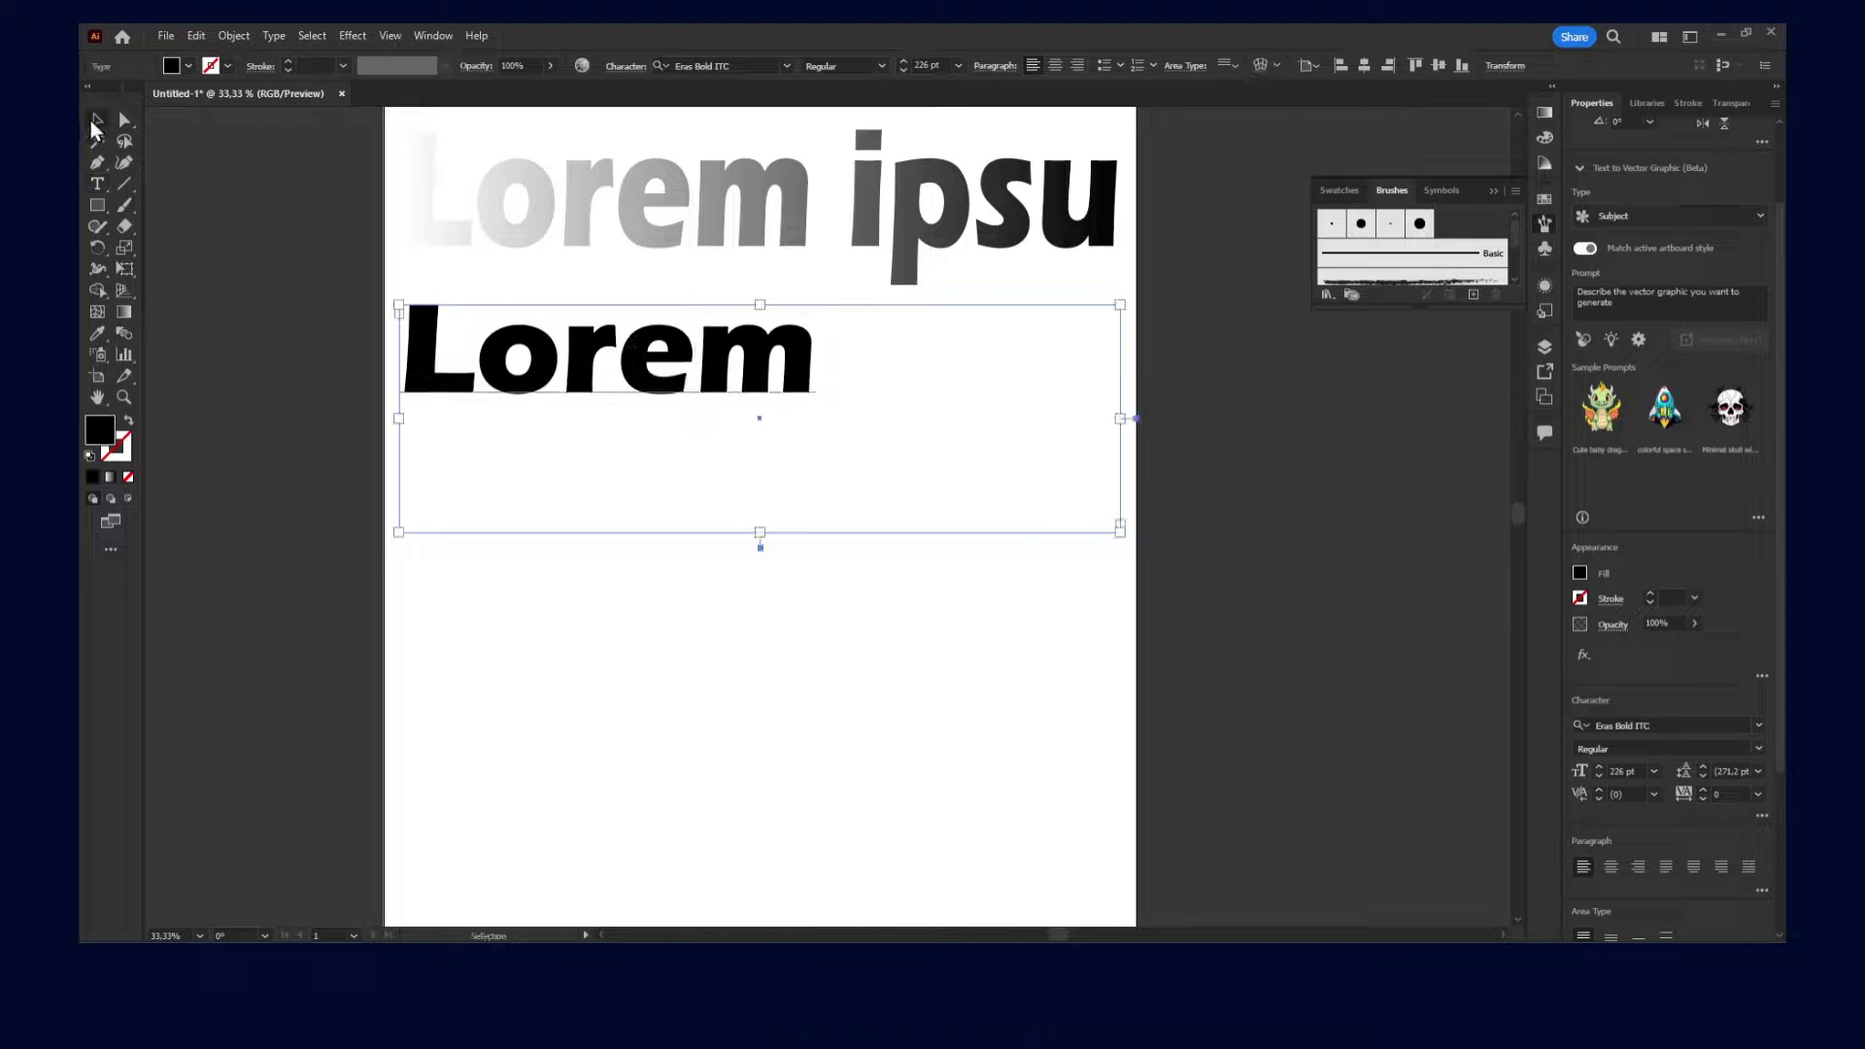
key(ctrl+z)
key(ctrl+z)
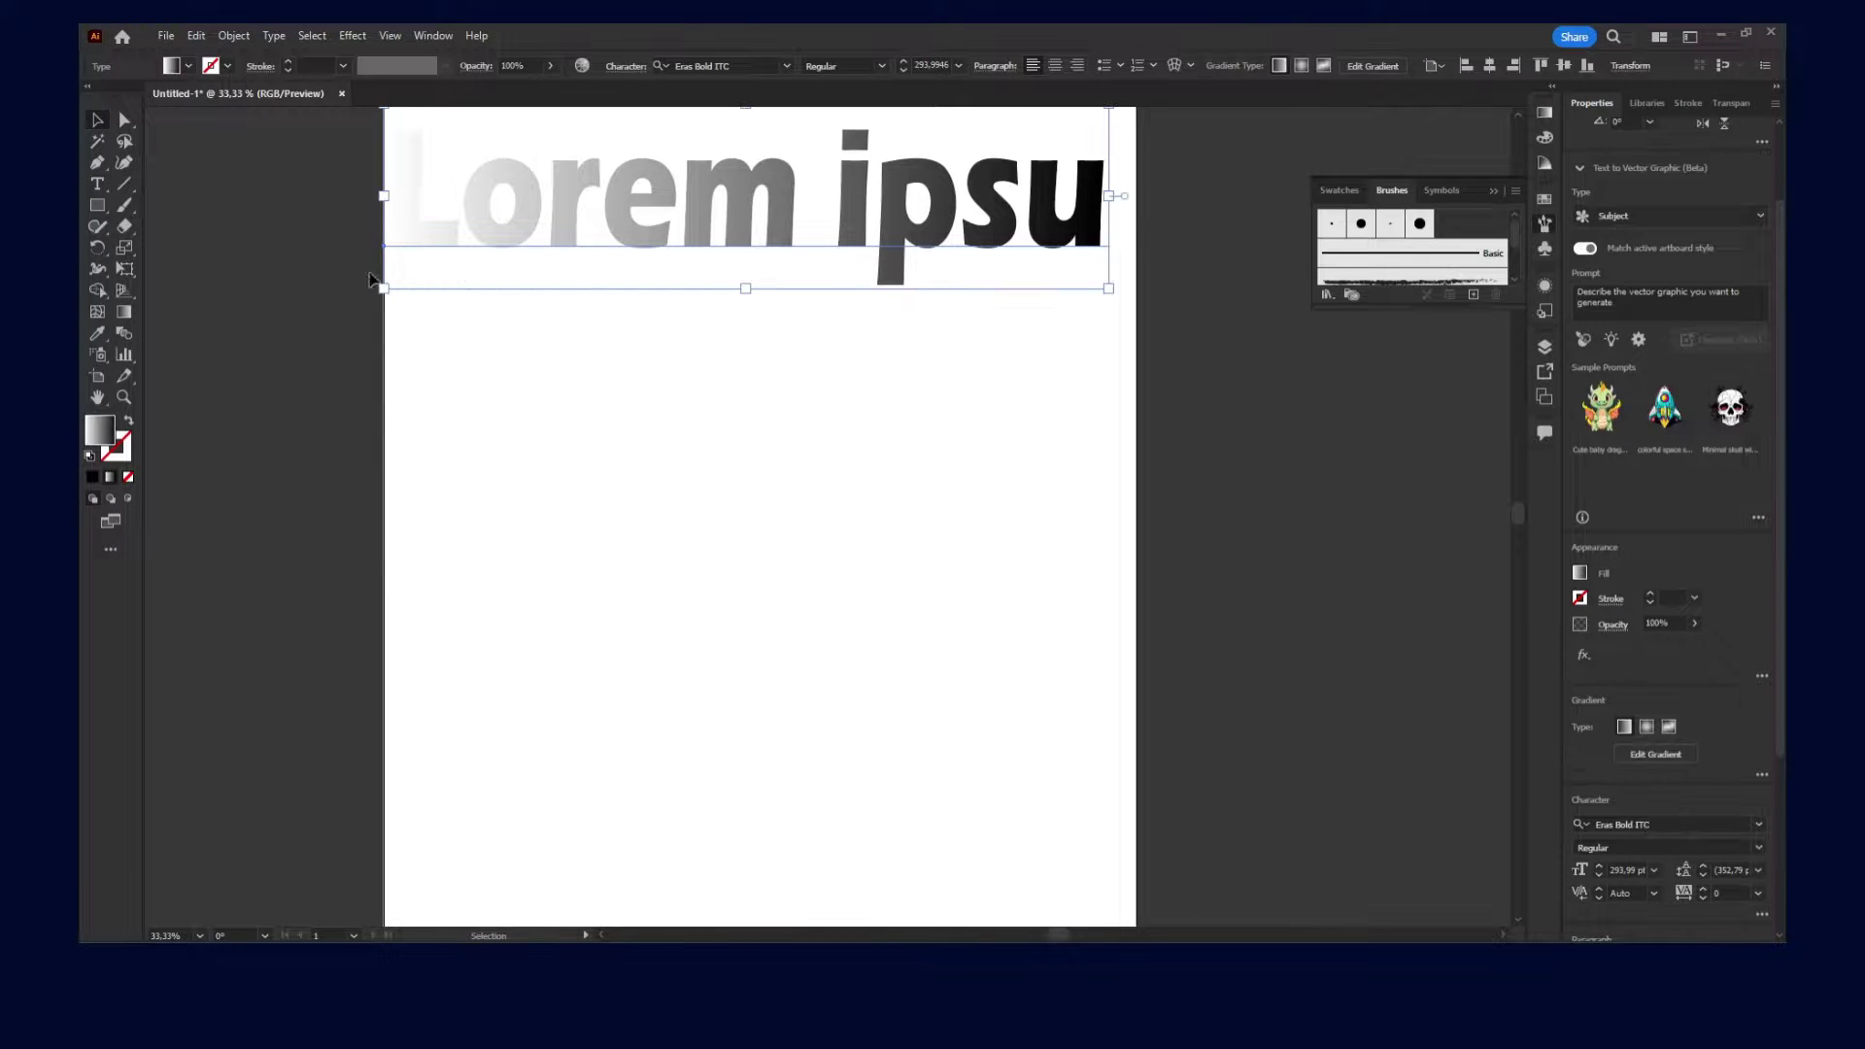
- Add a Lorem ipsum line below the heading and scale it to 251.67 pt across the page
click(97, 183)
click(434, 347)
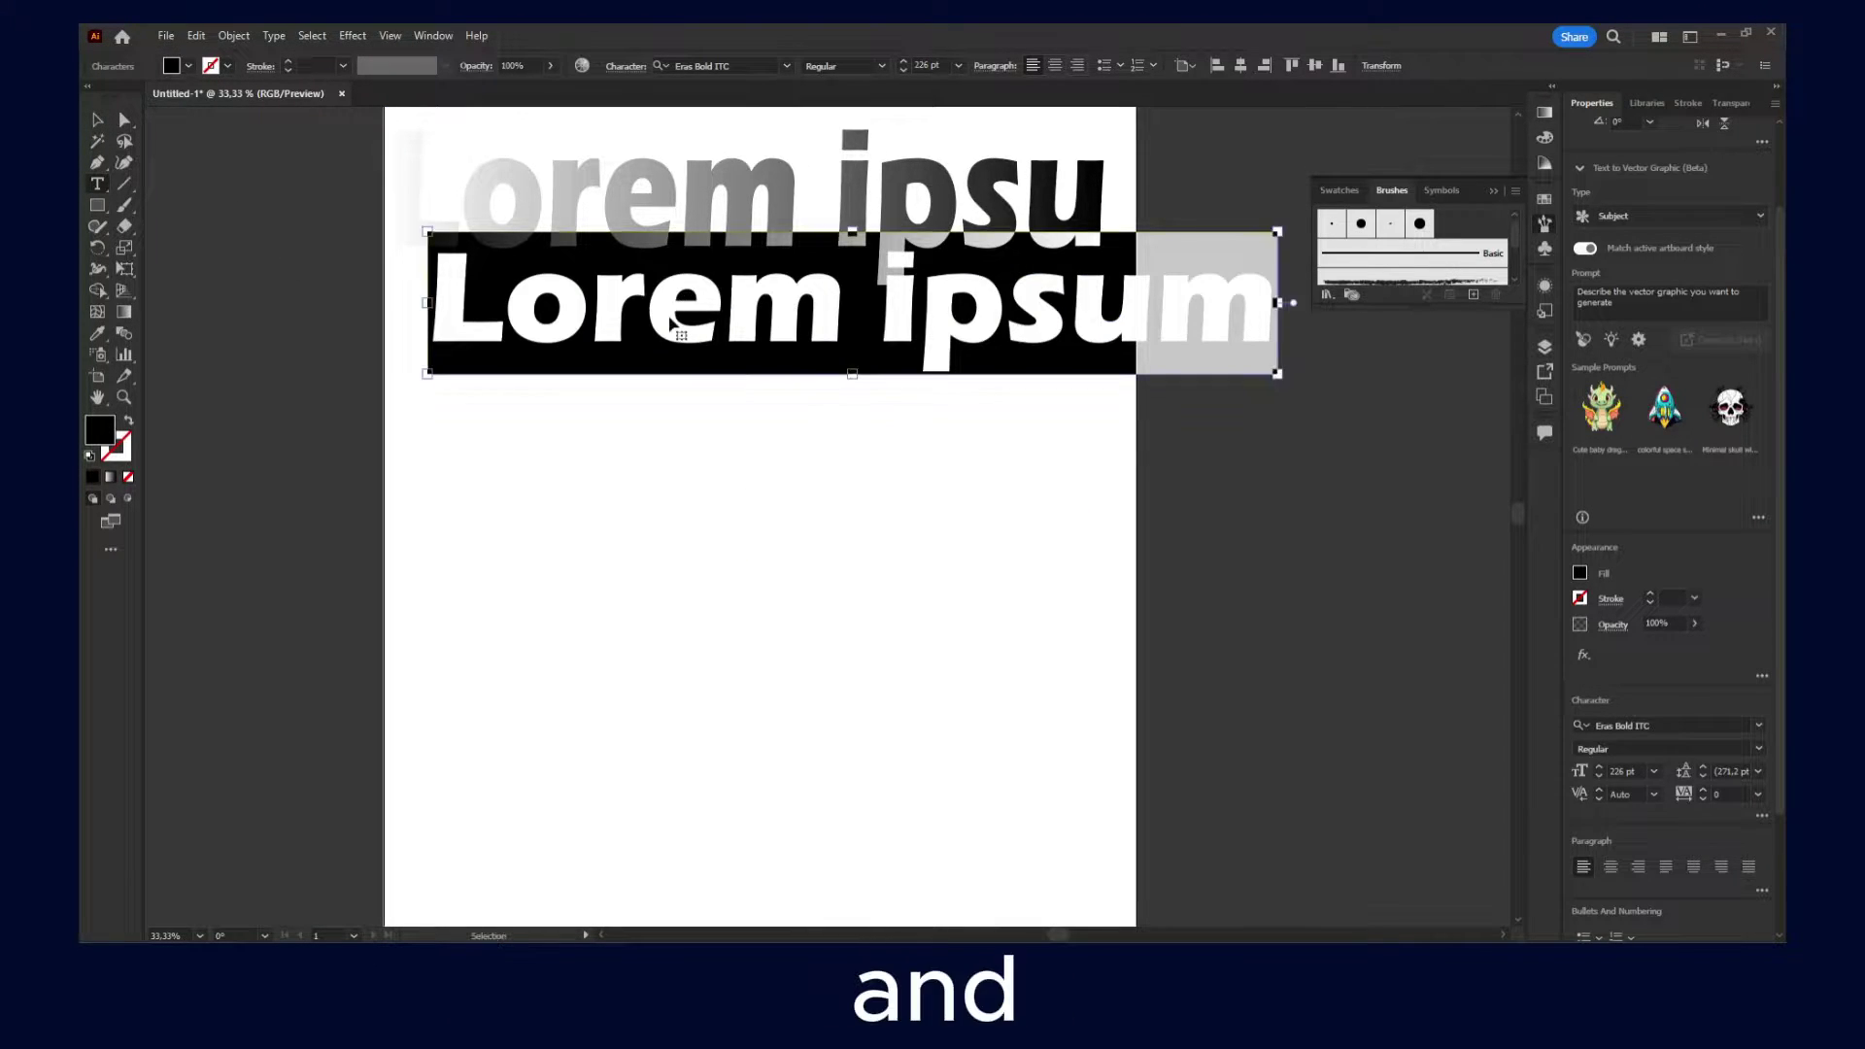
drag(670, 326, 696, 458)
drag(1238, 508, 1139, 548)
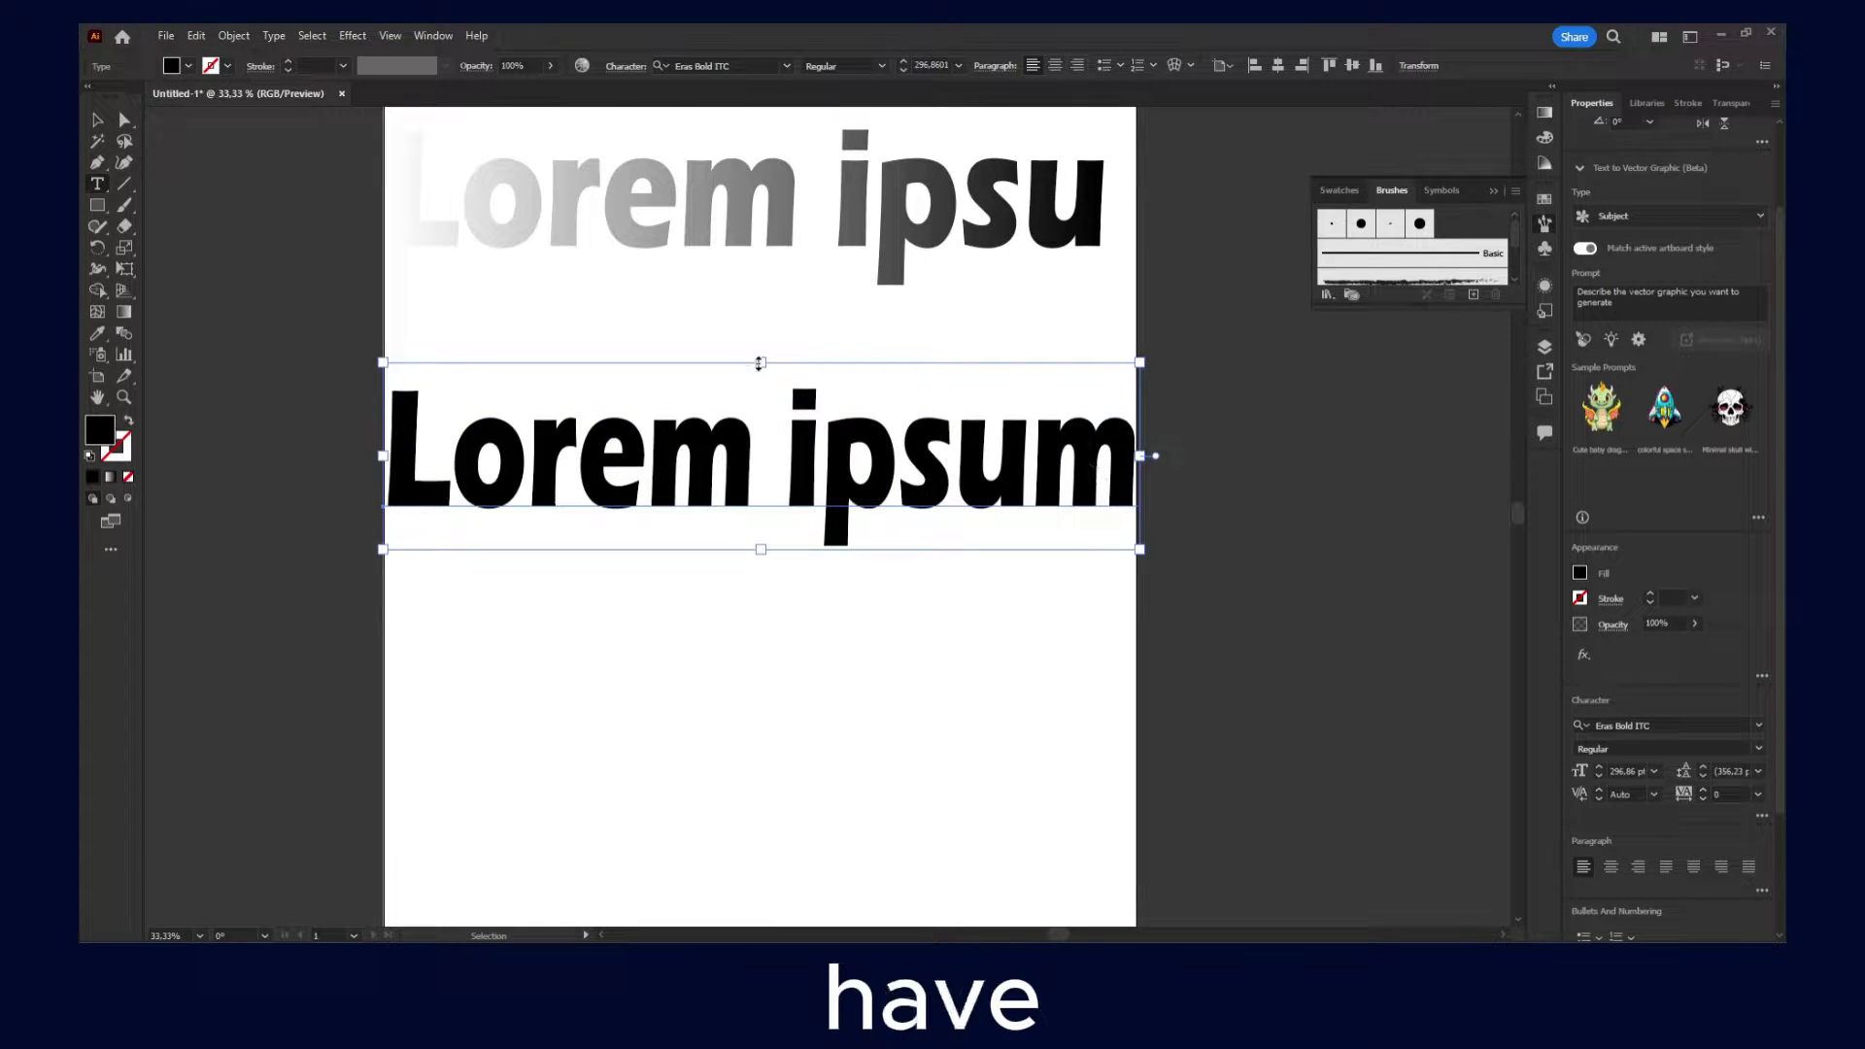
drag(760, 364, 761, 396)
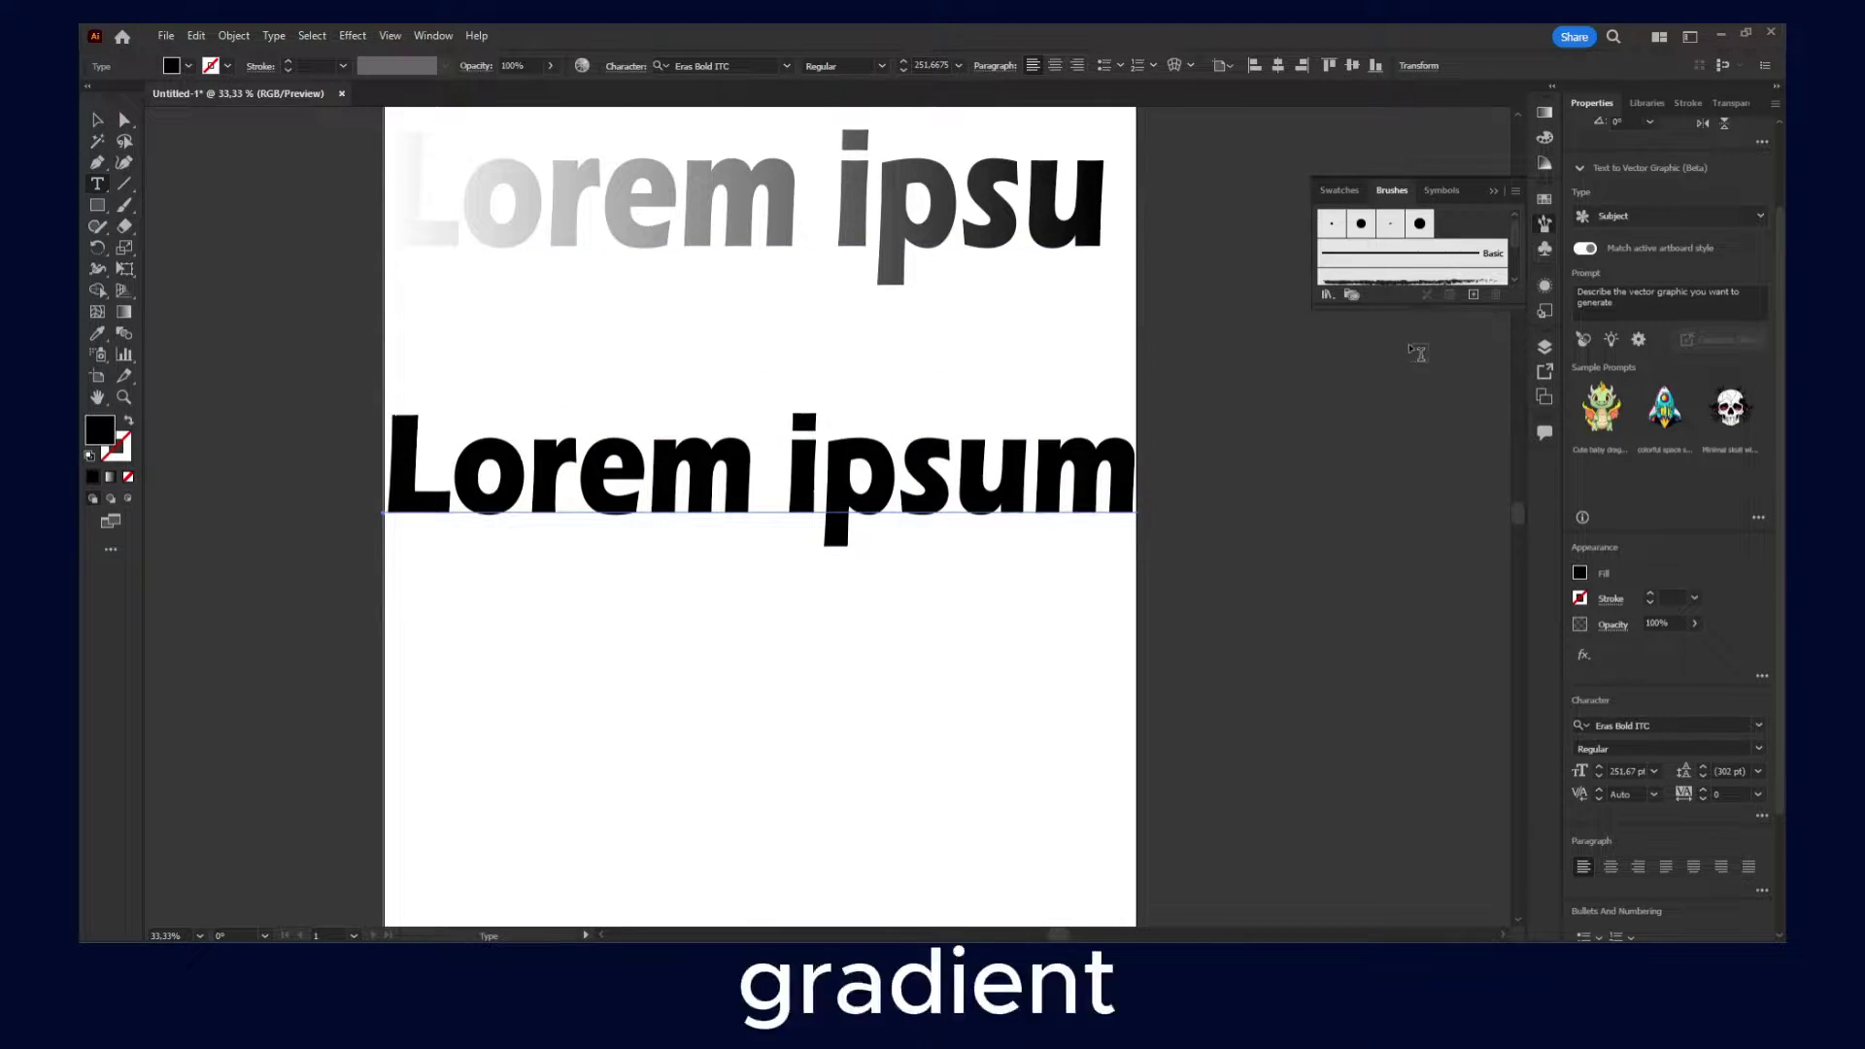
- Bring up the Gradient panel and apply a gradient fill to the text
click(1544, 286)
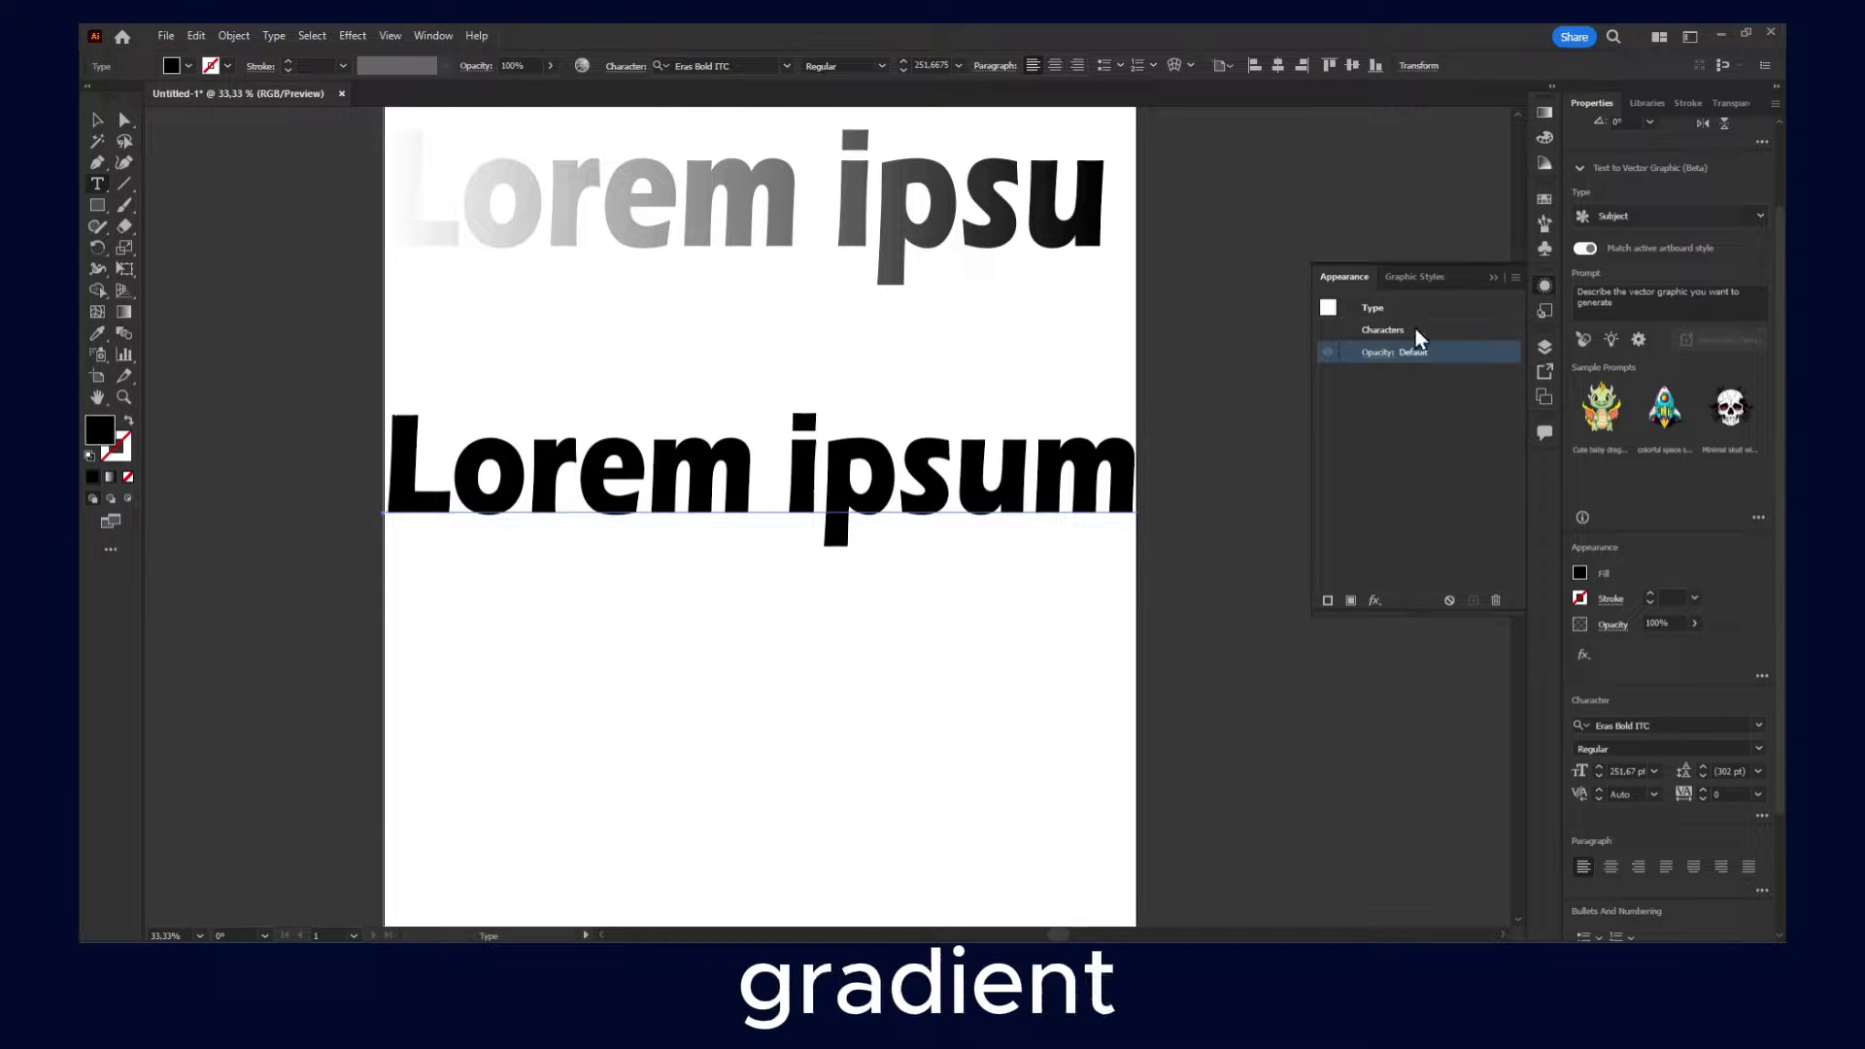
click(1545, 161)
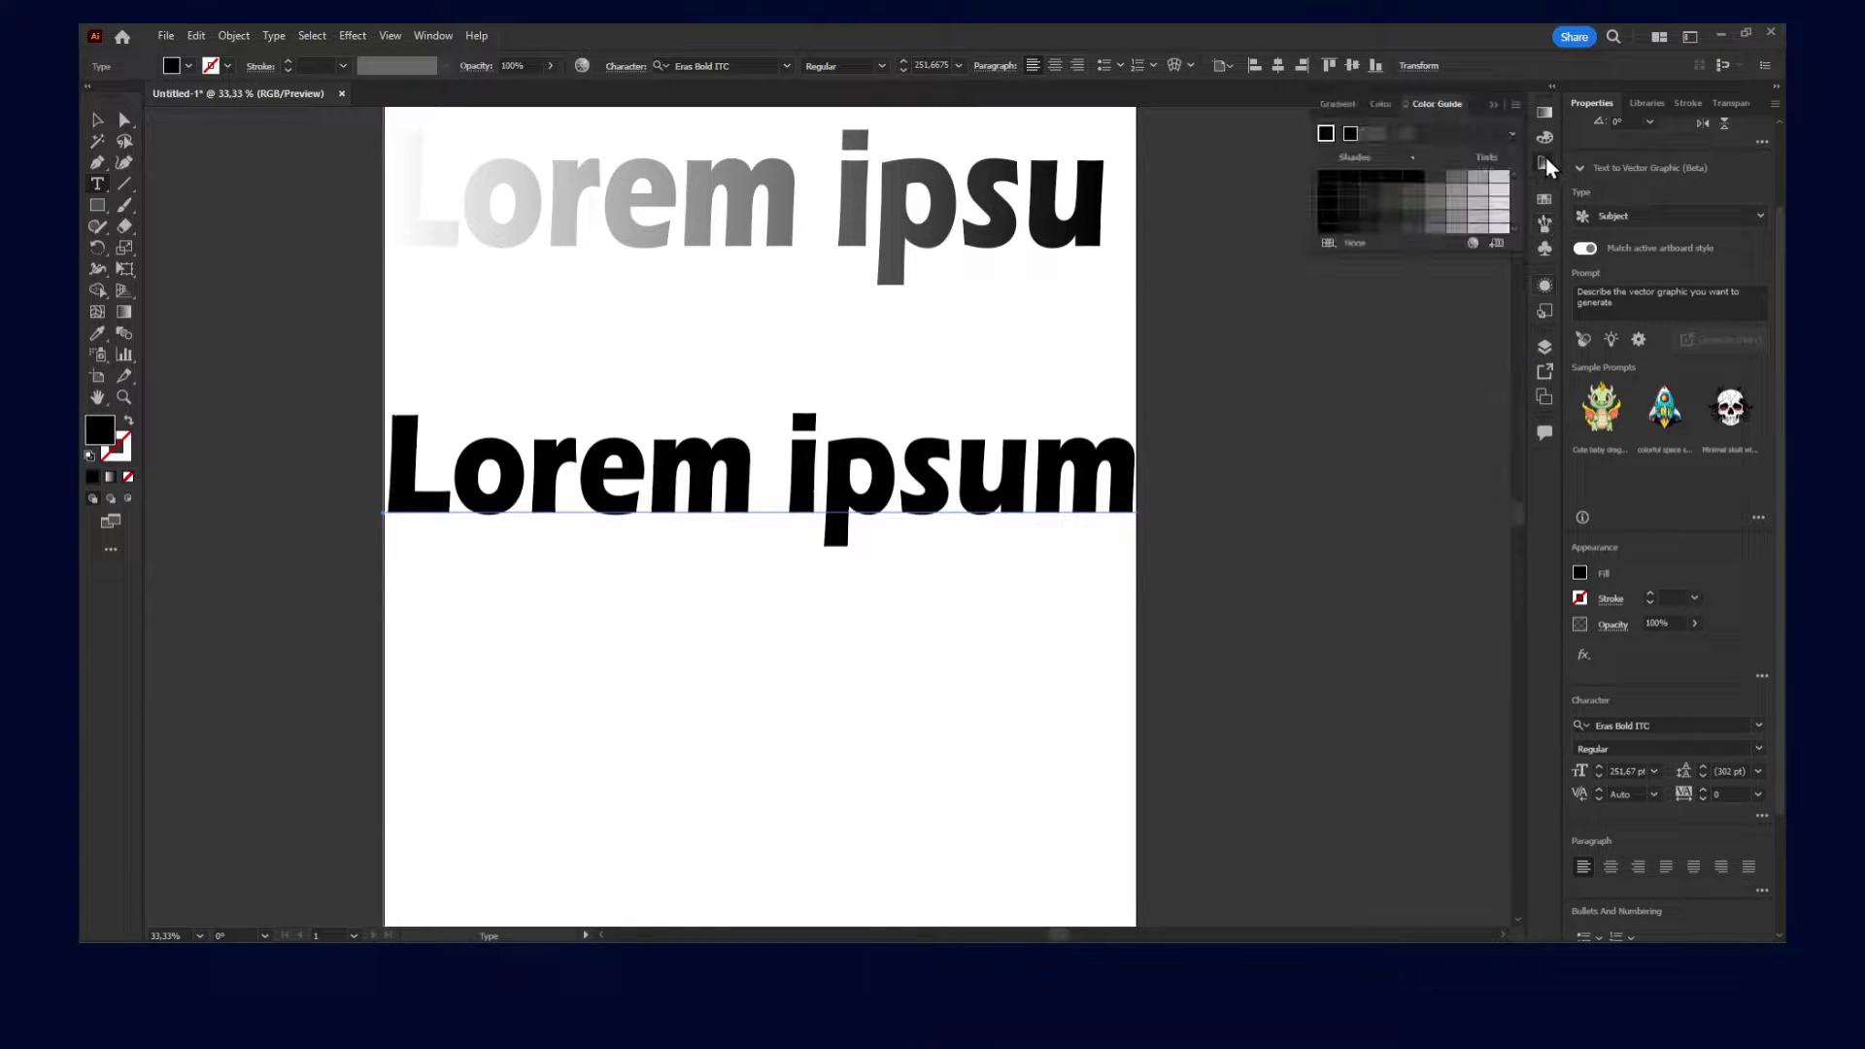
click(1543, 108)
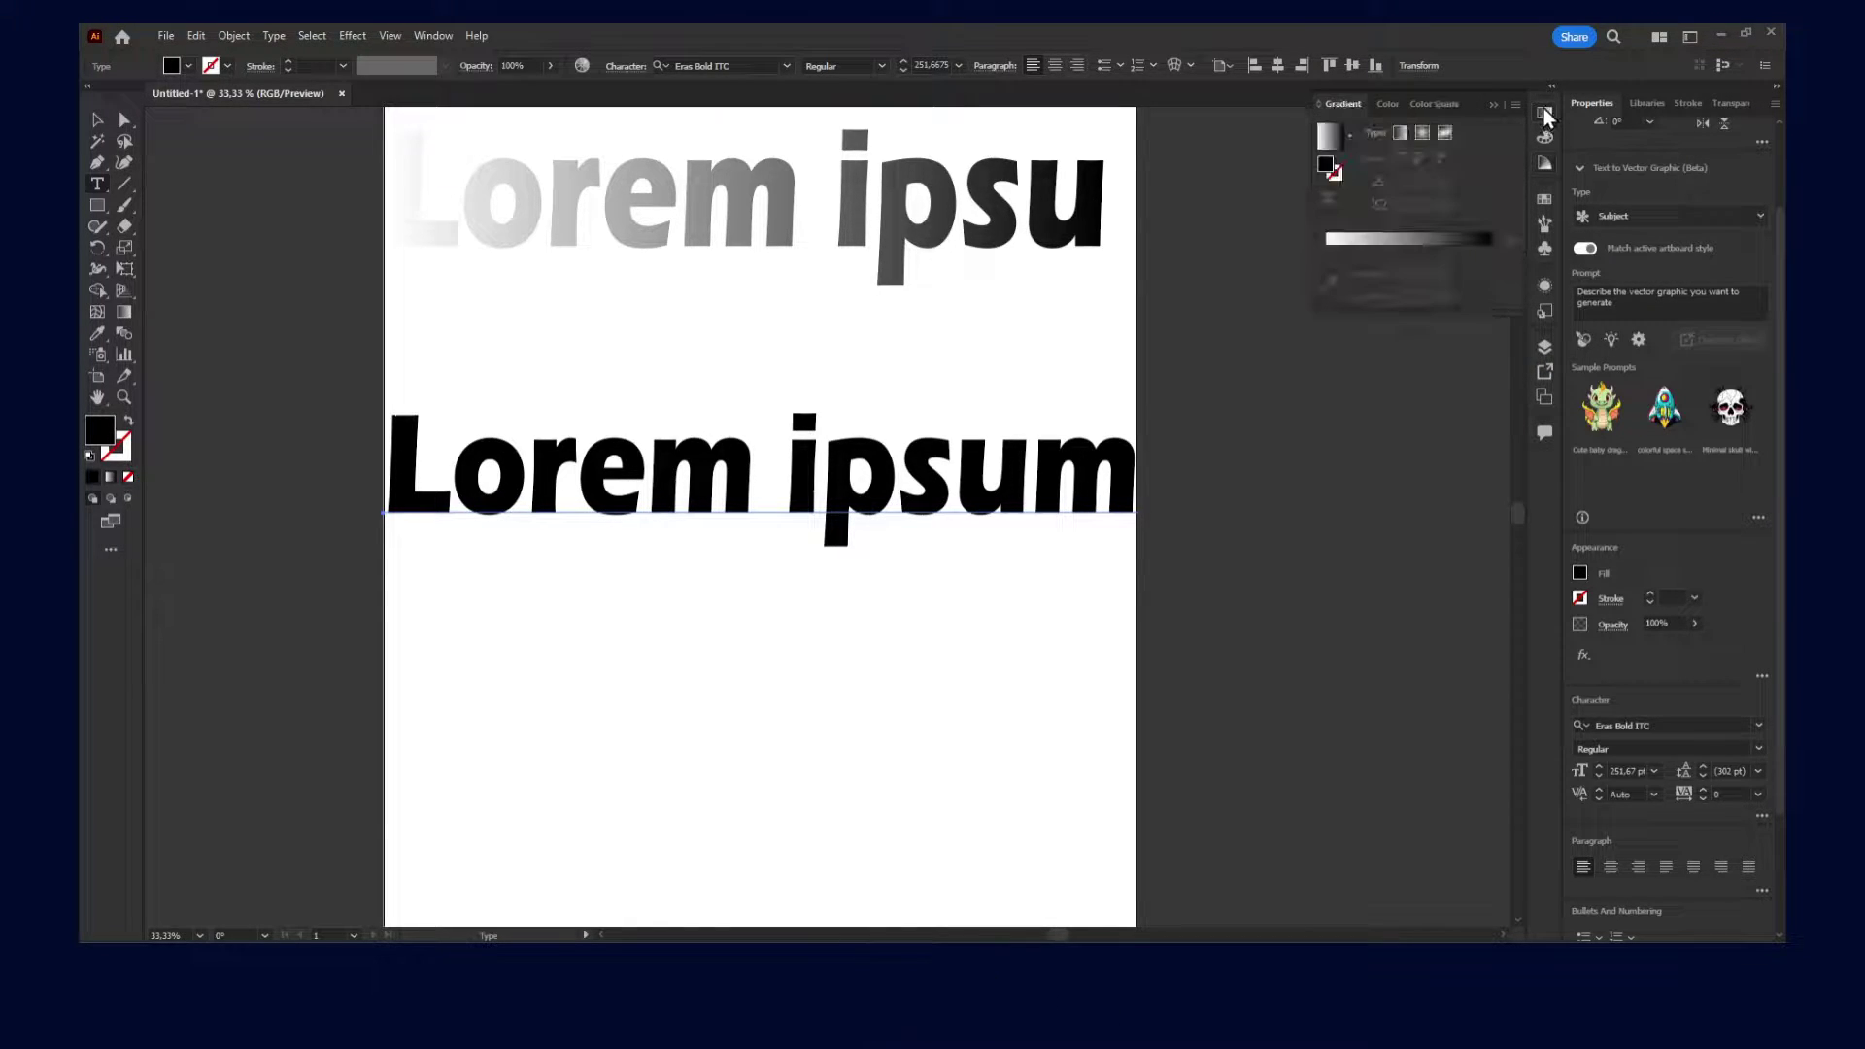
click(1338, 247)
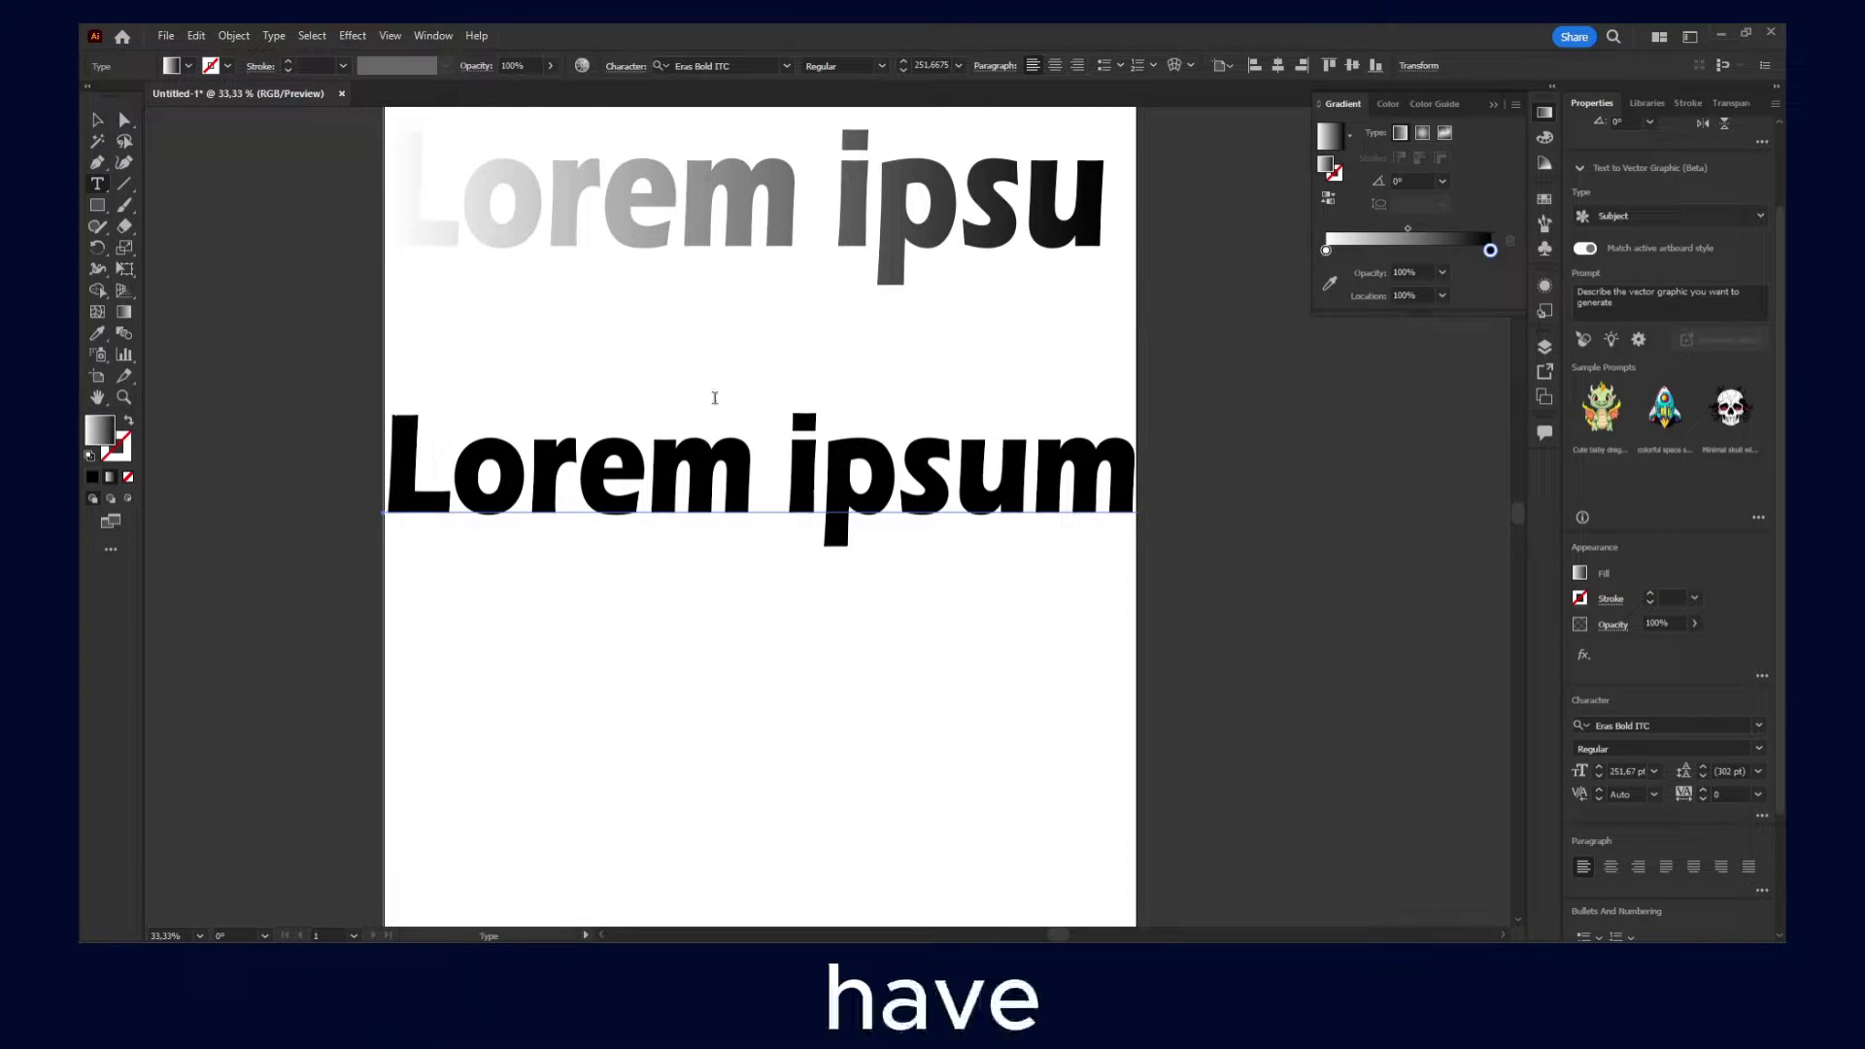
- Select the black Lorem ipsum text and bring up its Fill swatch choices
click(756, 466)
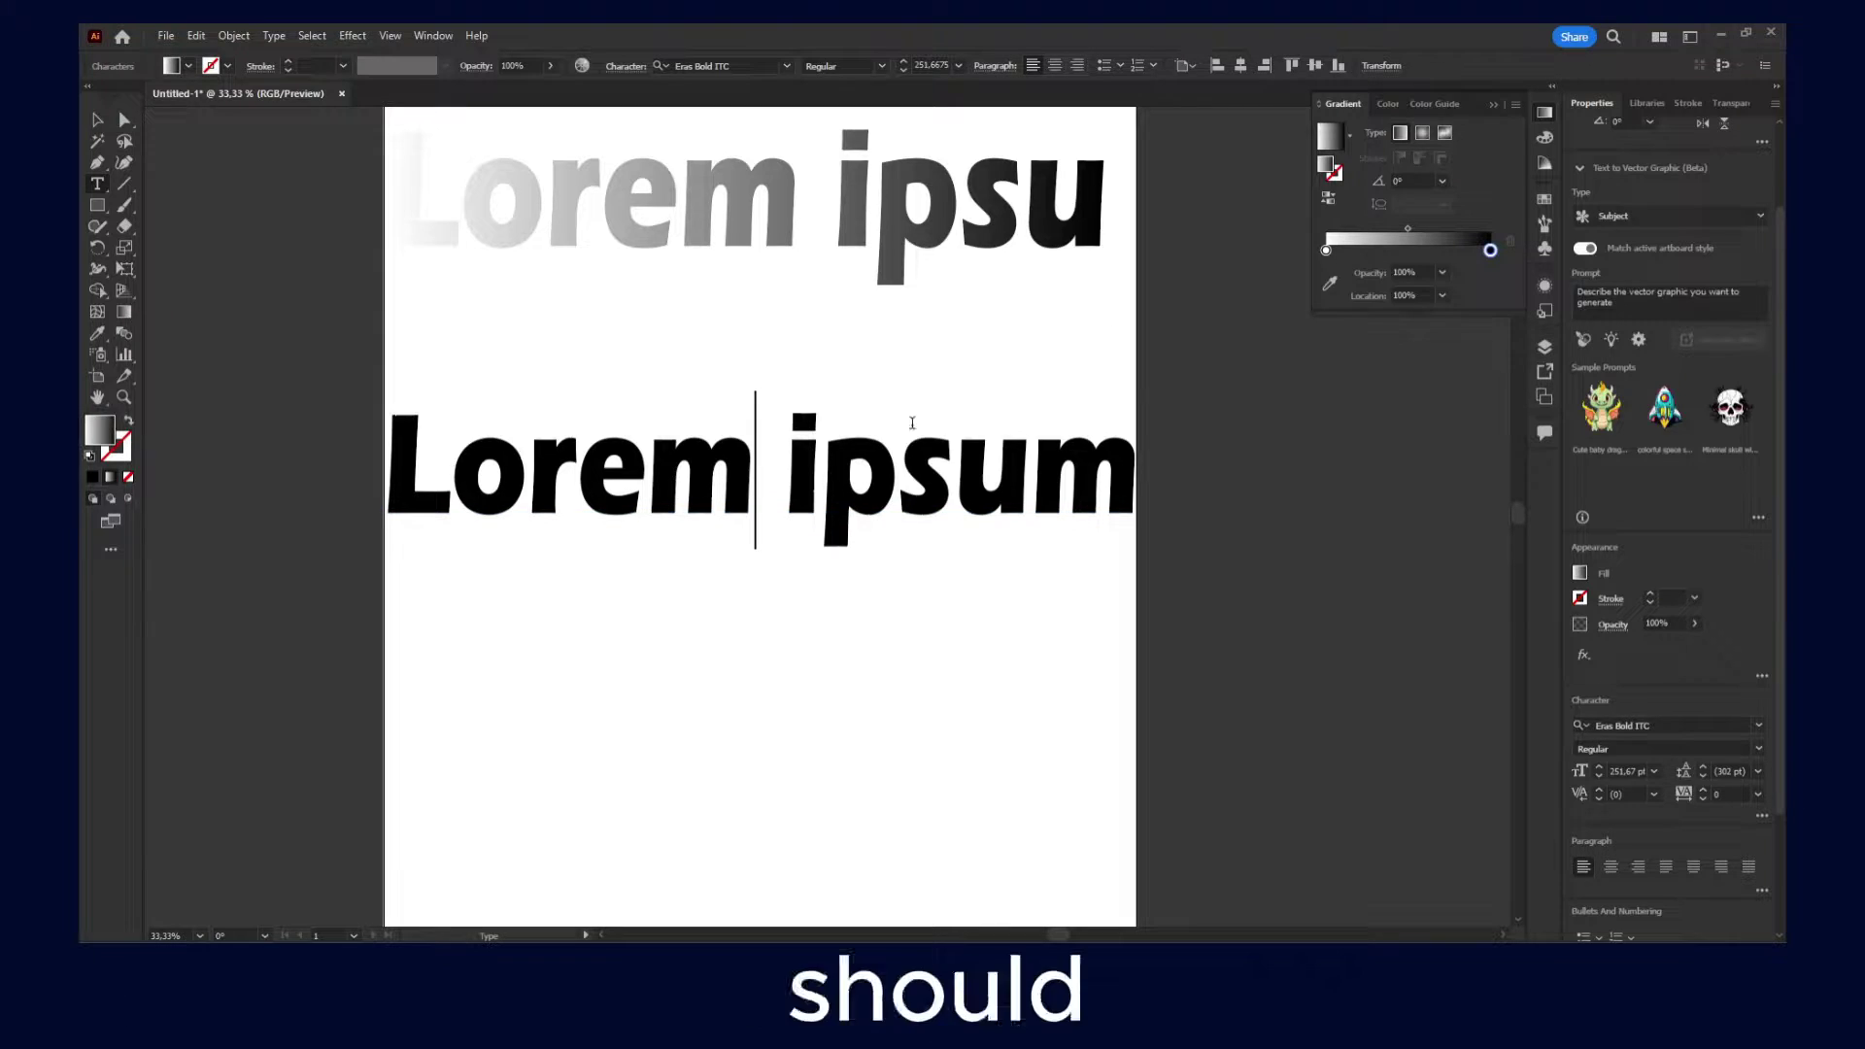
click(1580, 575)
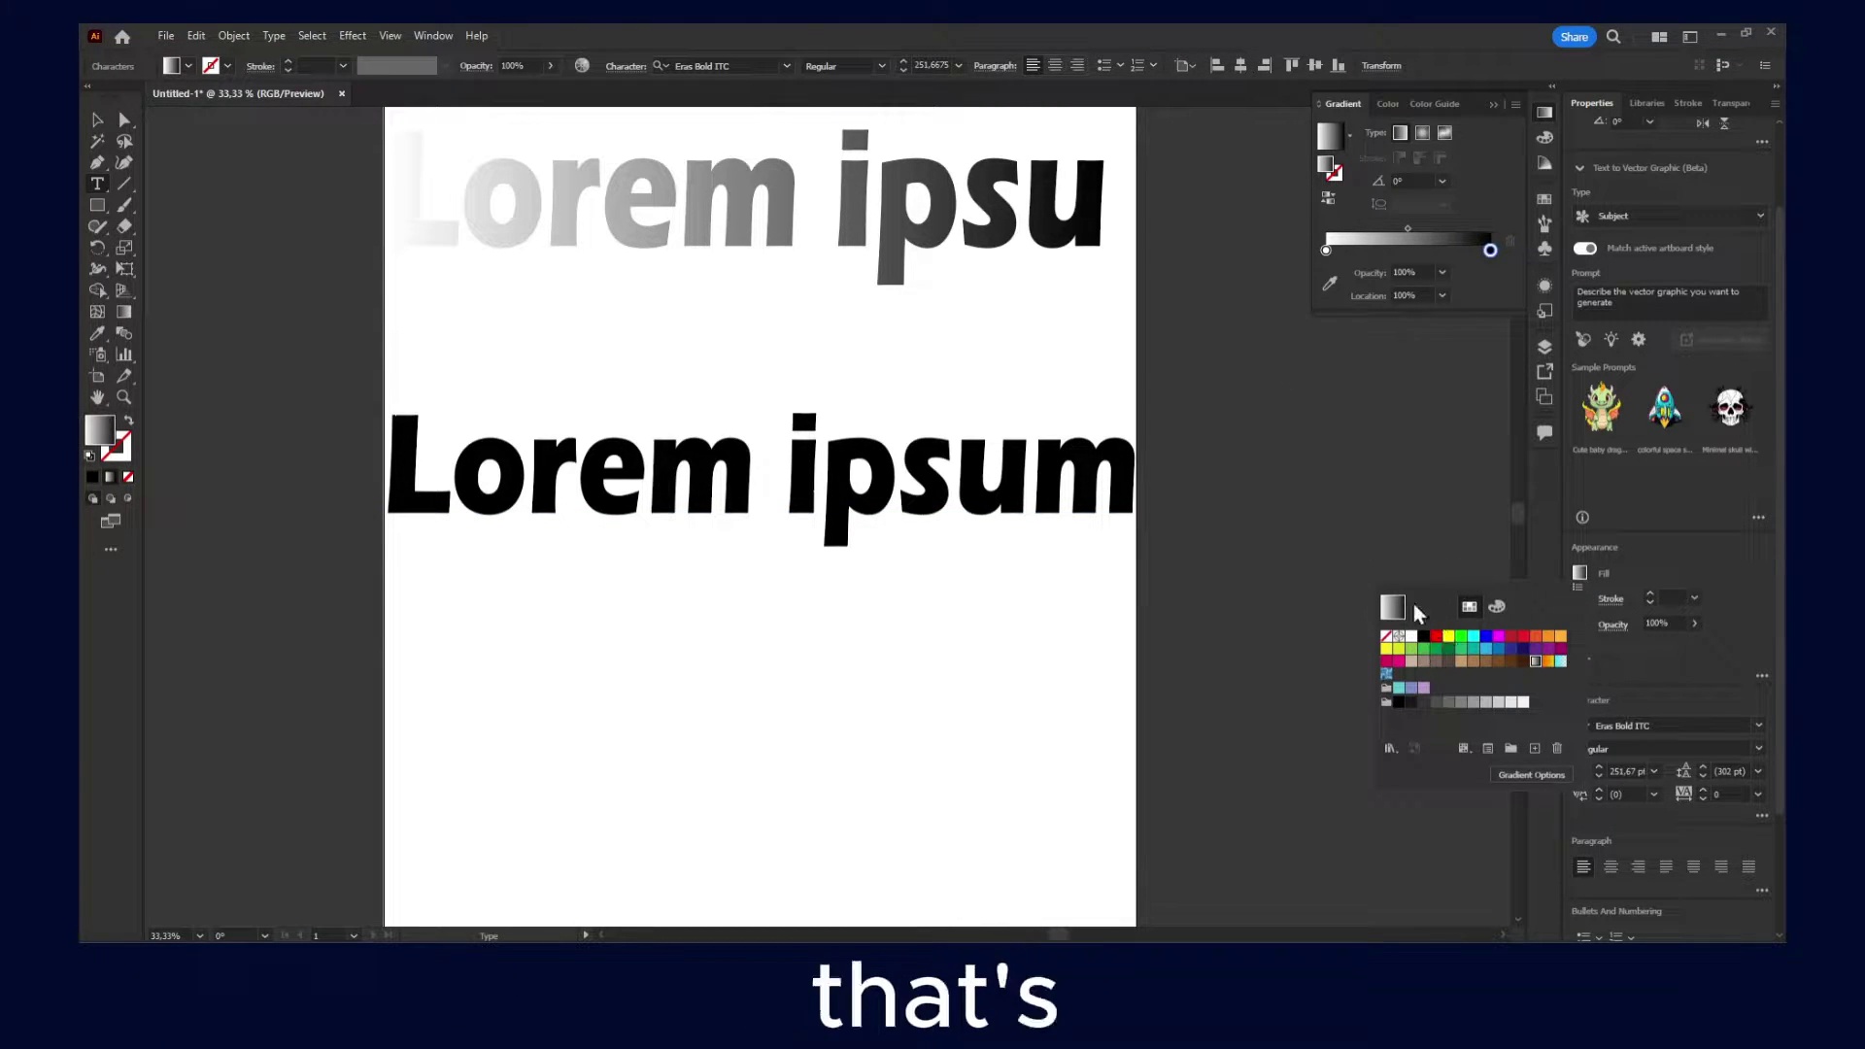
click(1583, 573)
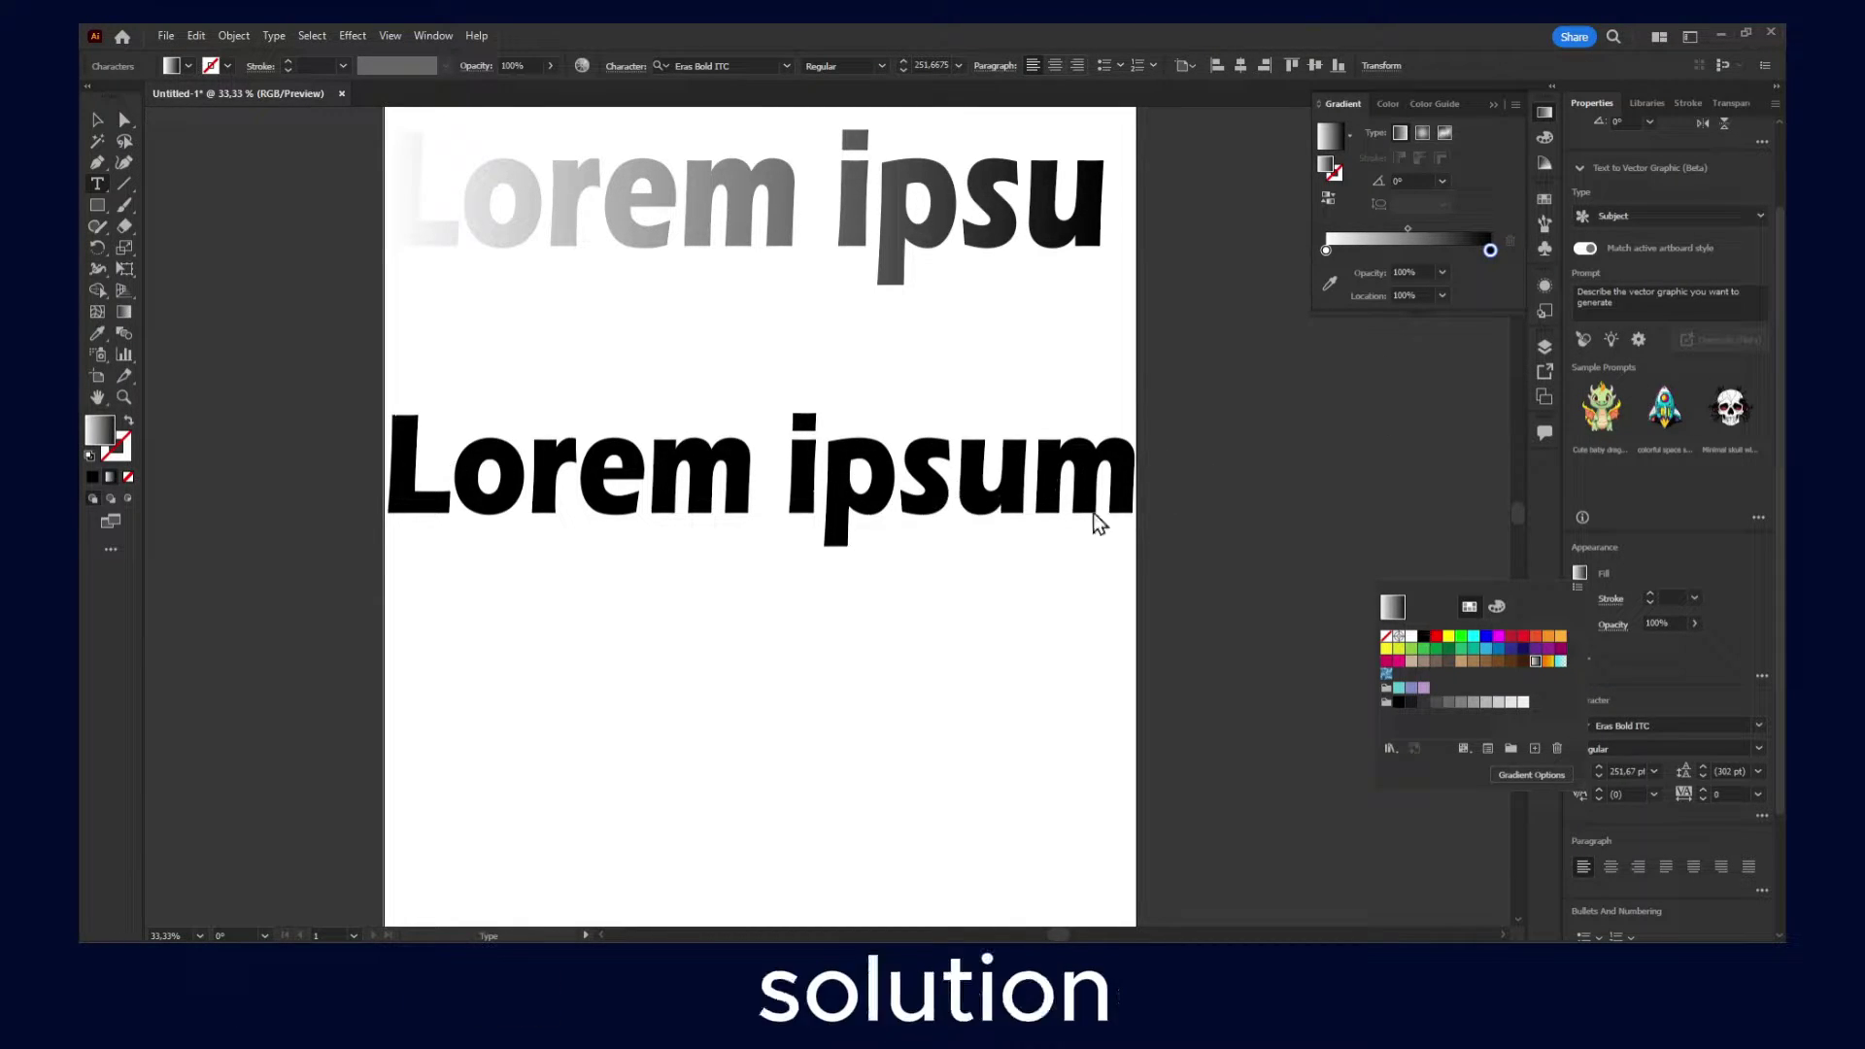
- Select every character of the Lorem ipsum line and set its fill to None
click(1595, 550)
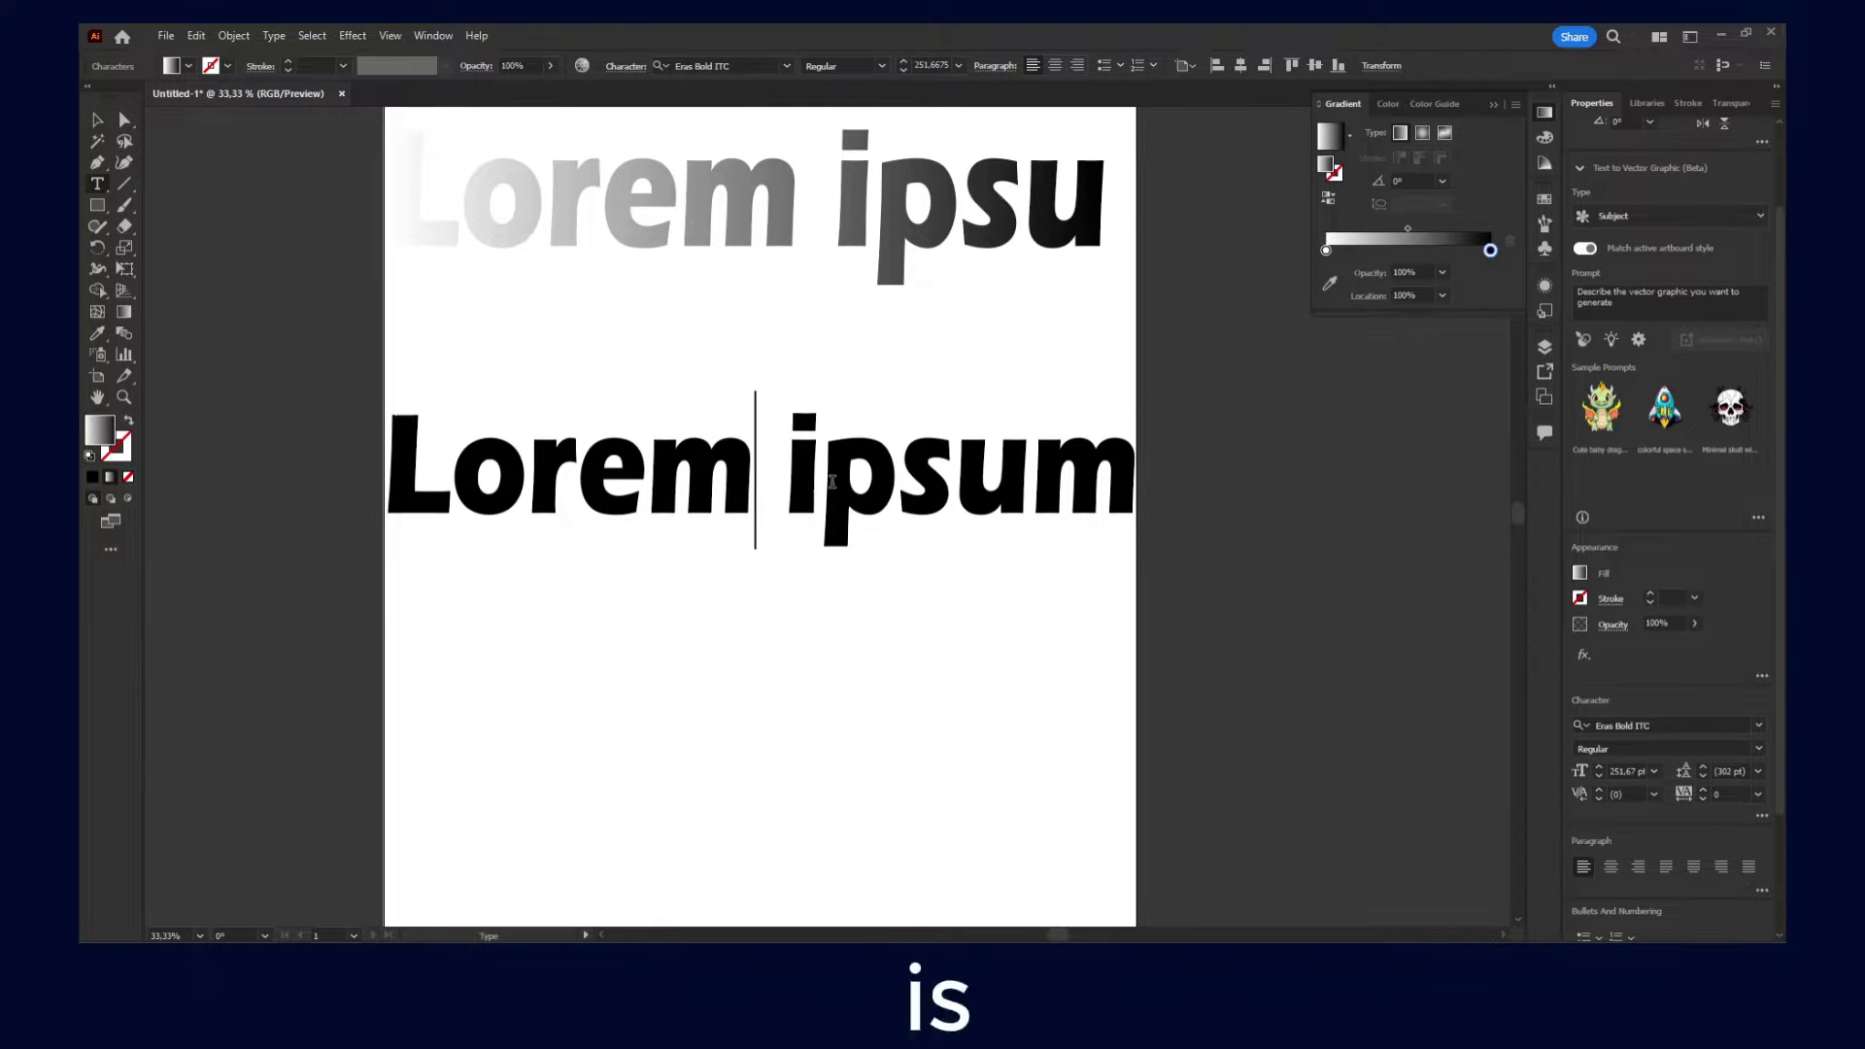
click(1553, 351)
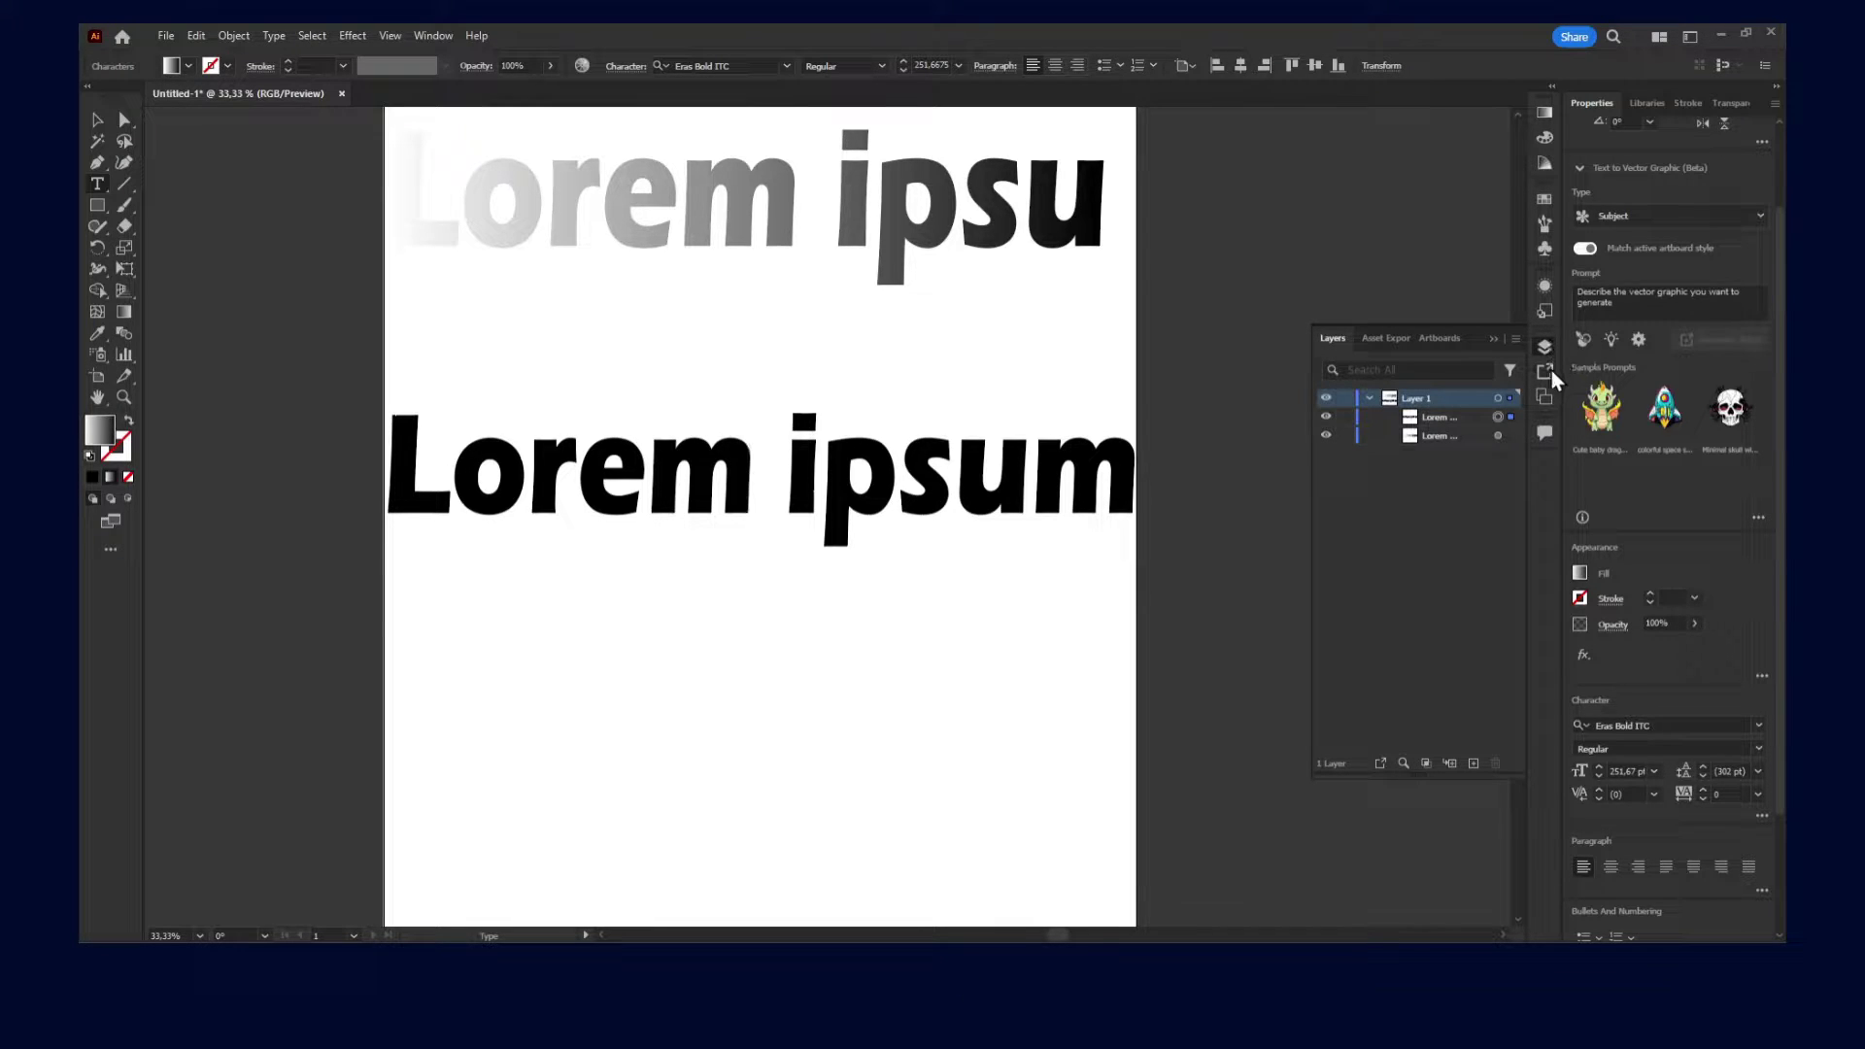
click(1544, 288)
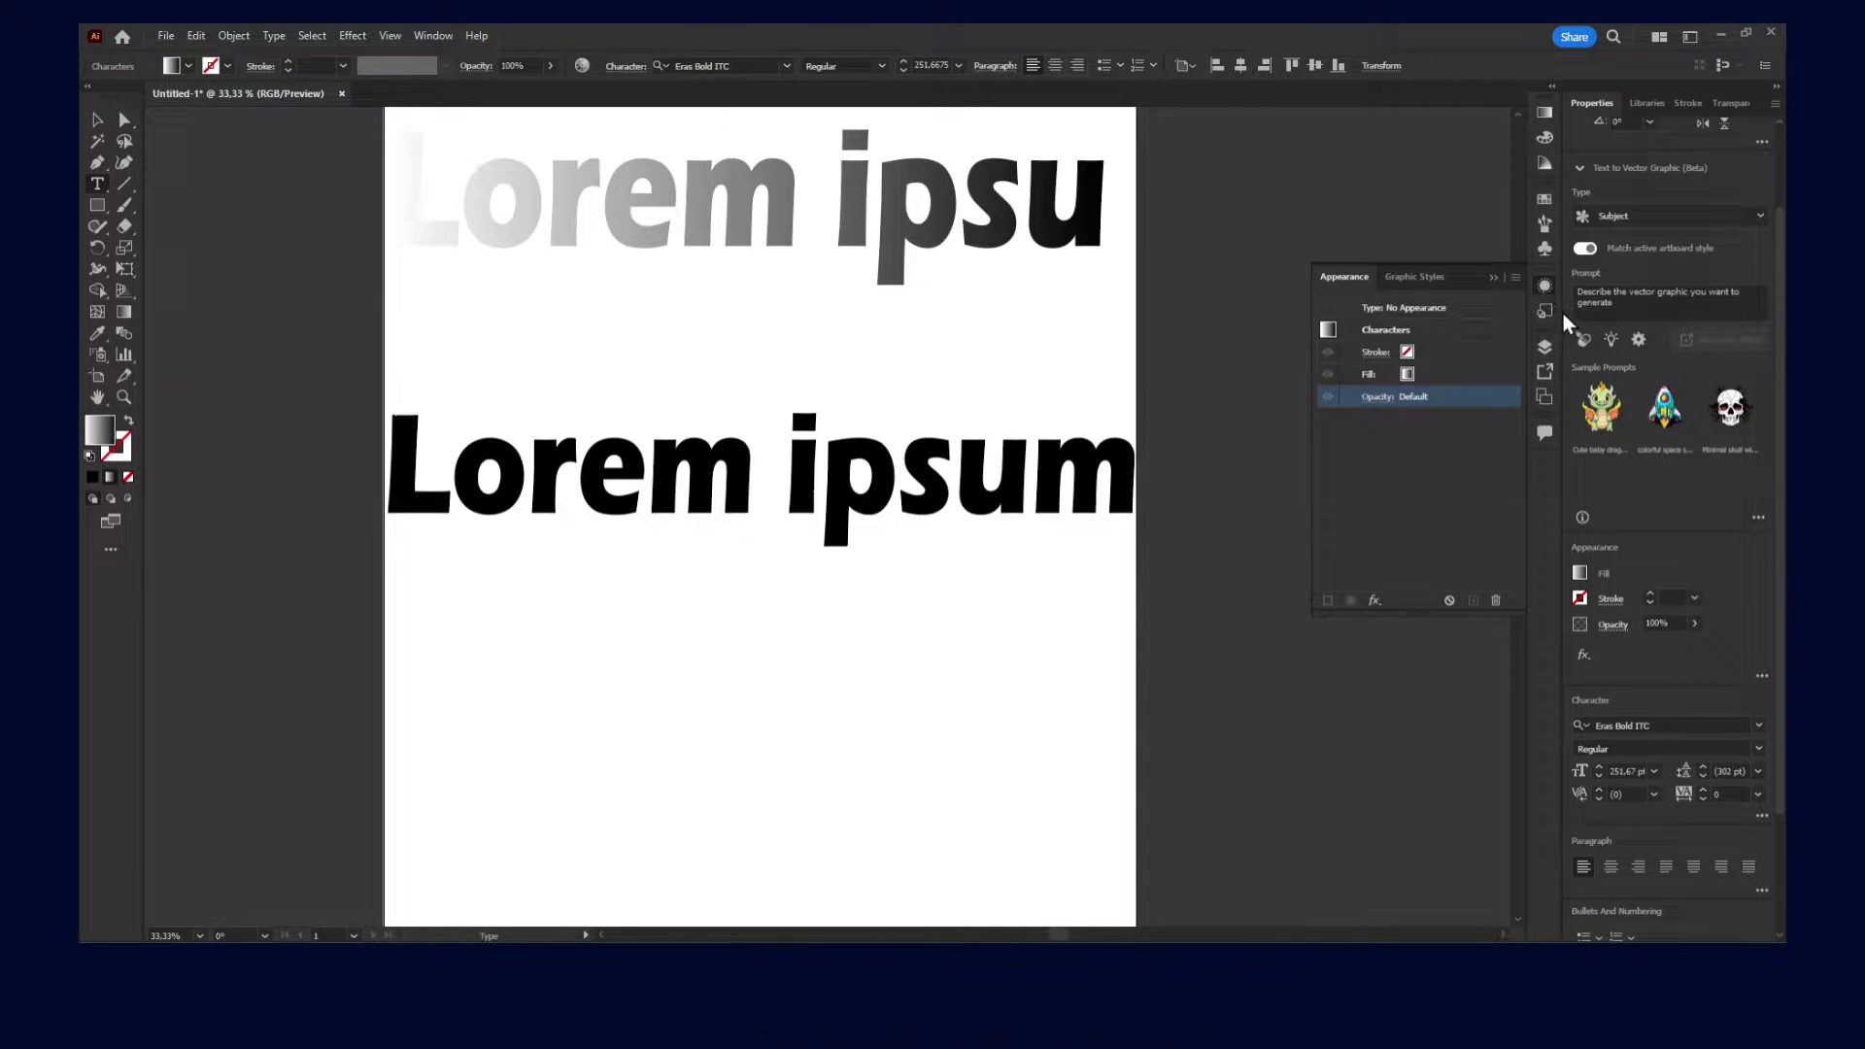
click(1579, 574)
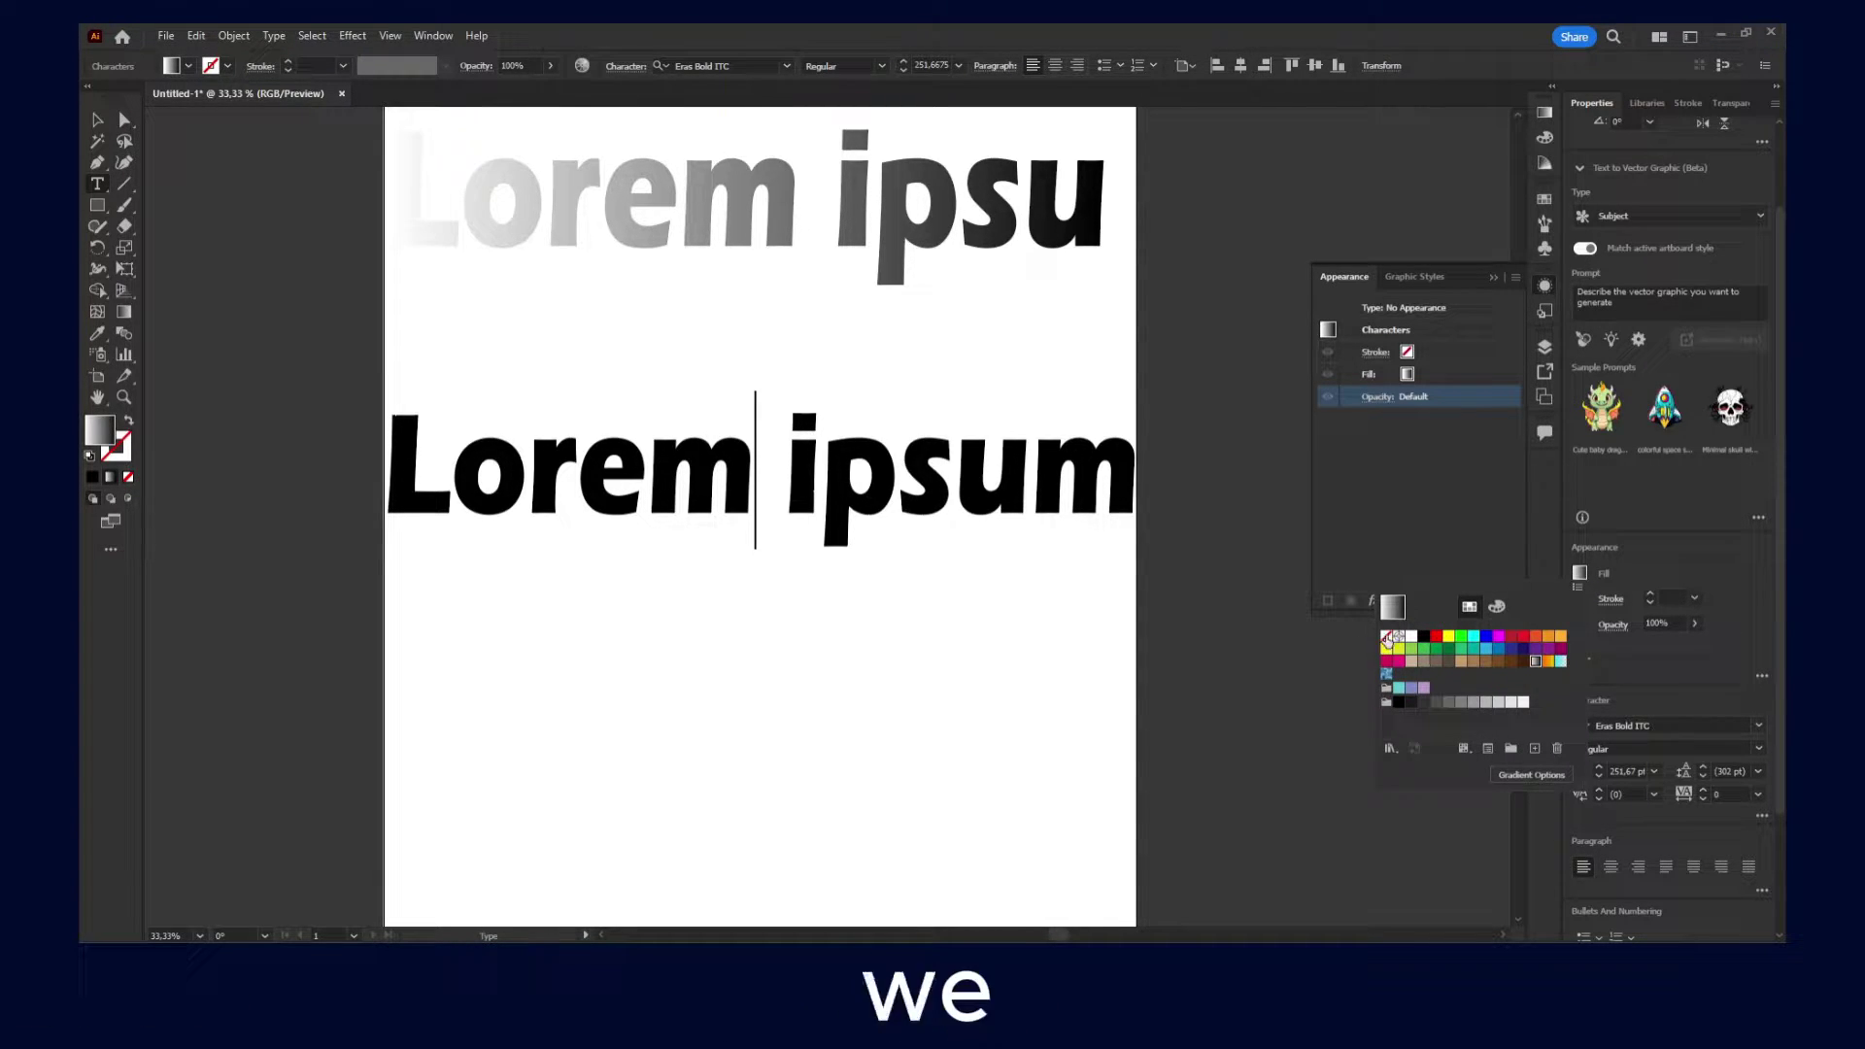
click(1386, 636)
double_click(918, 490)
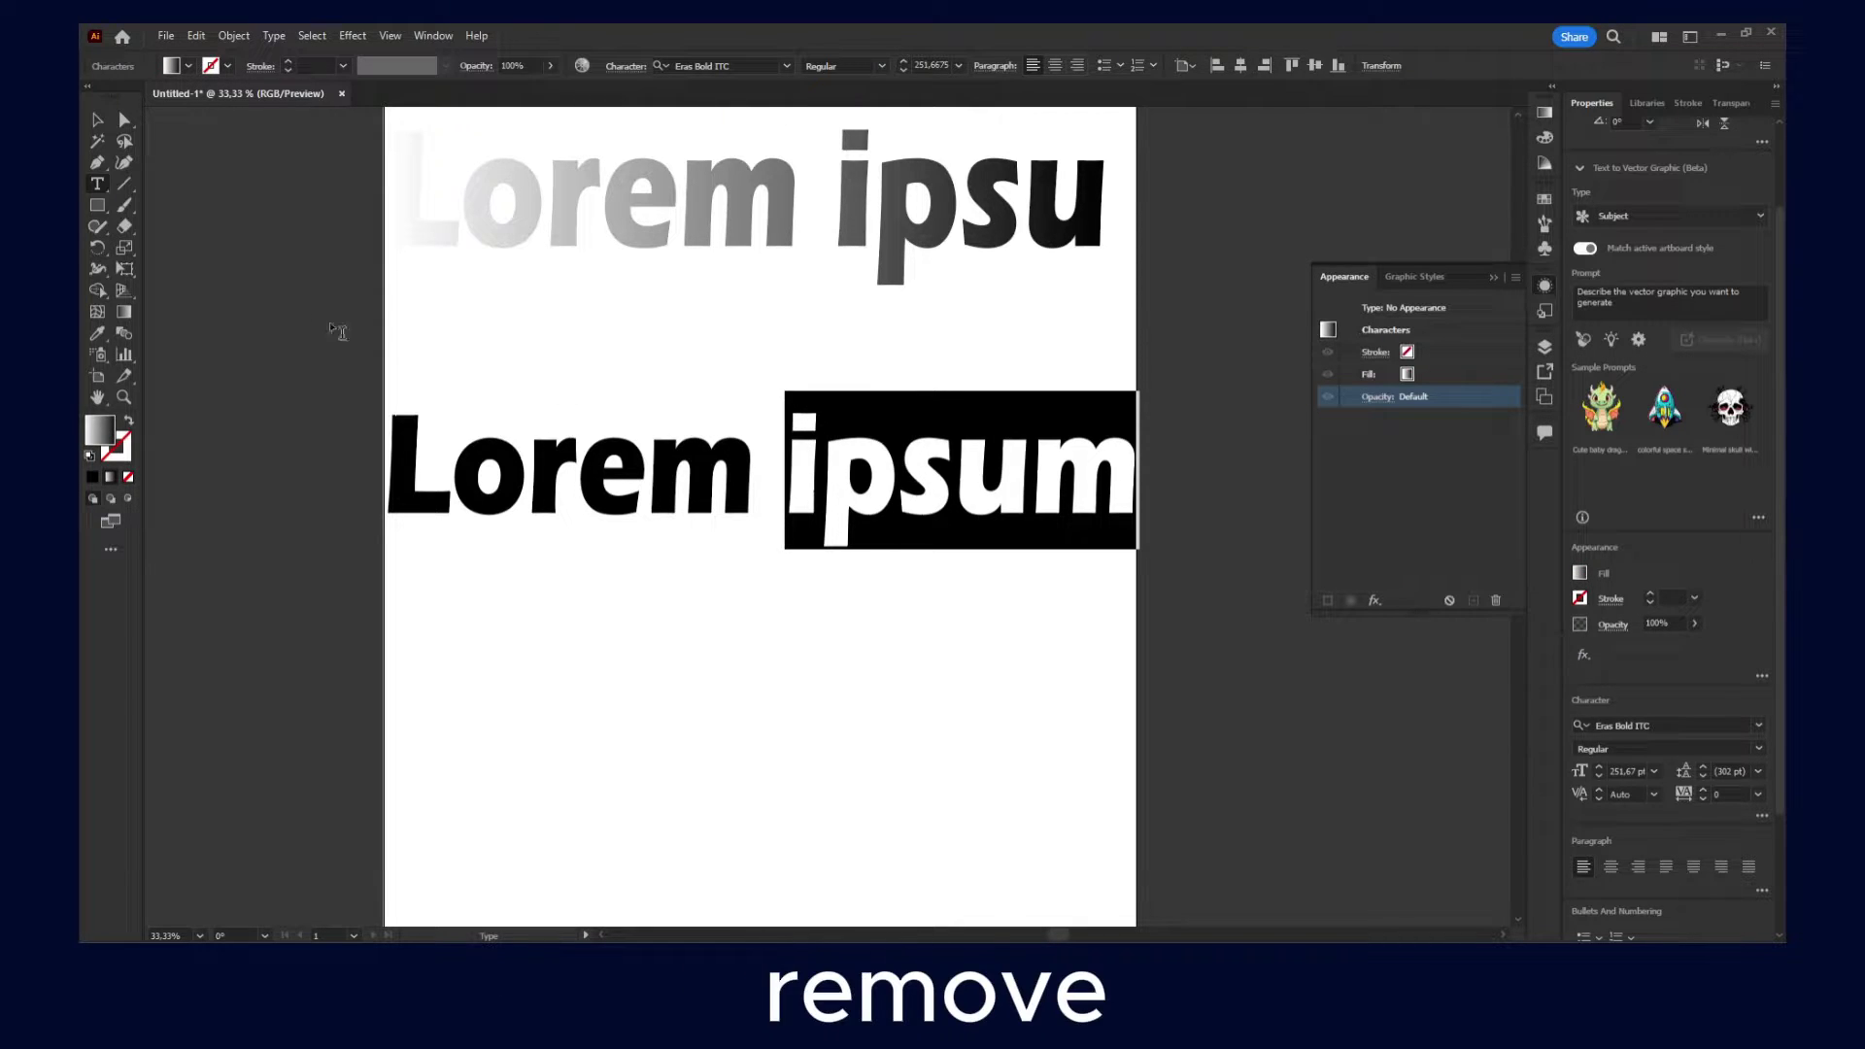
double_click(692, 471)
triple_click(923, 474)
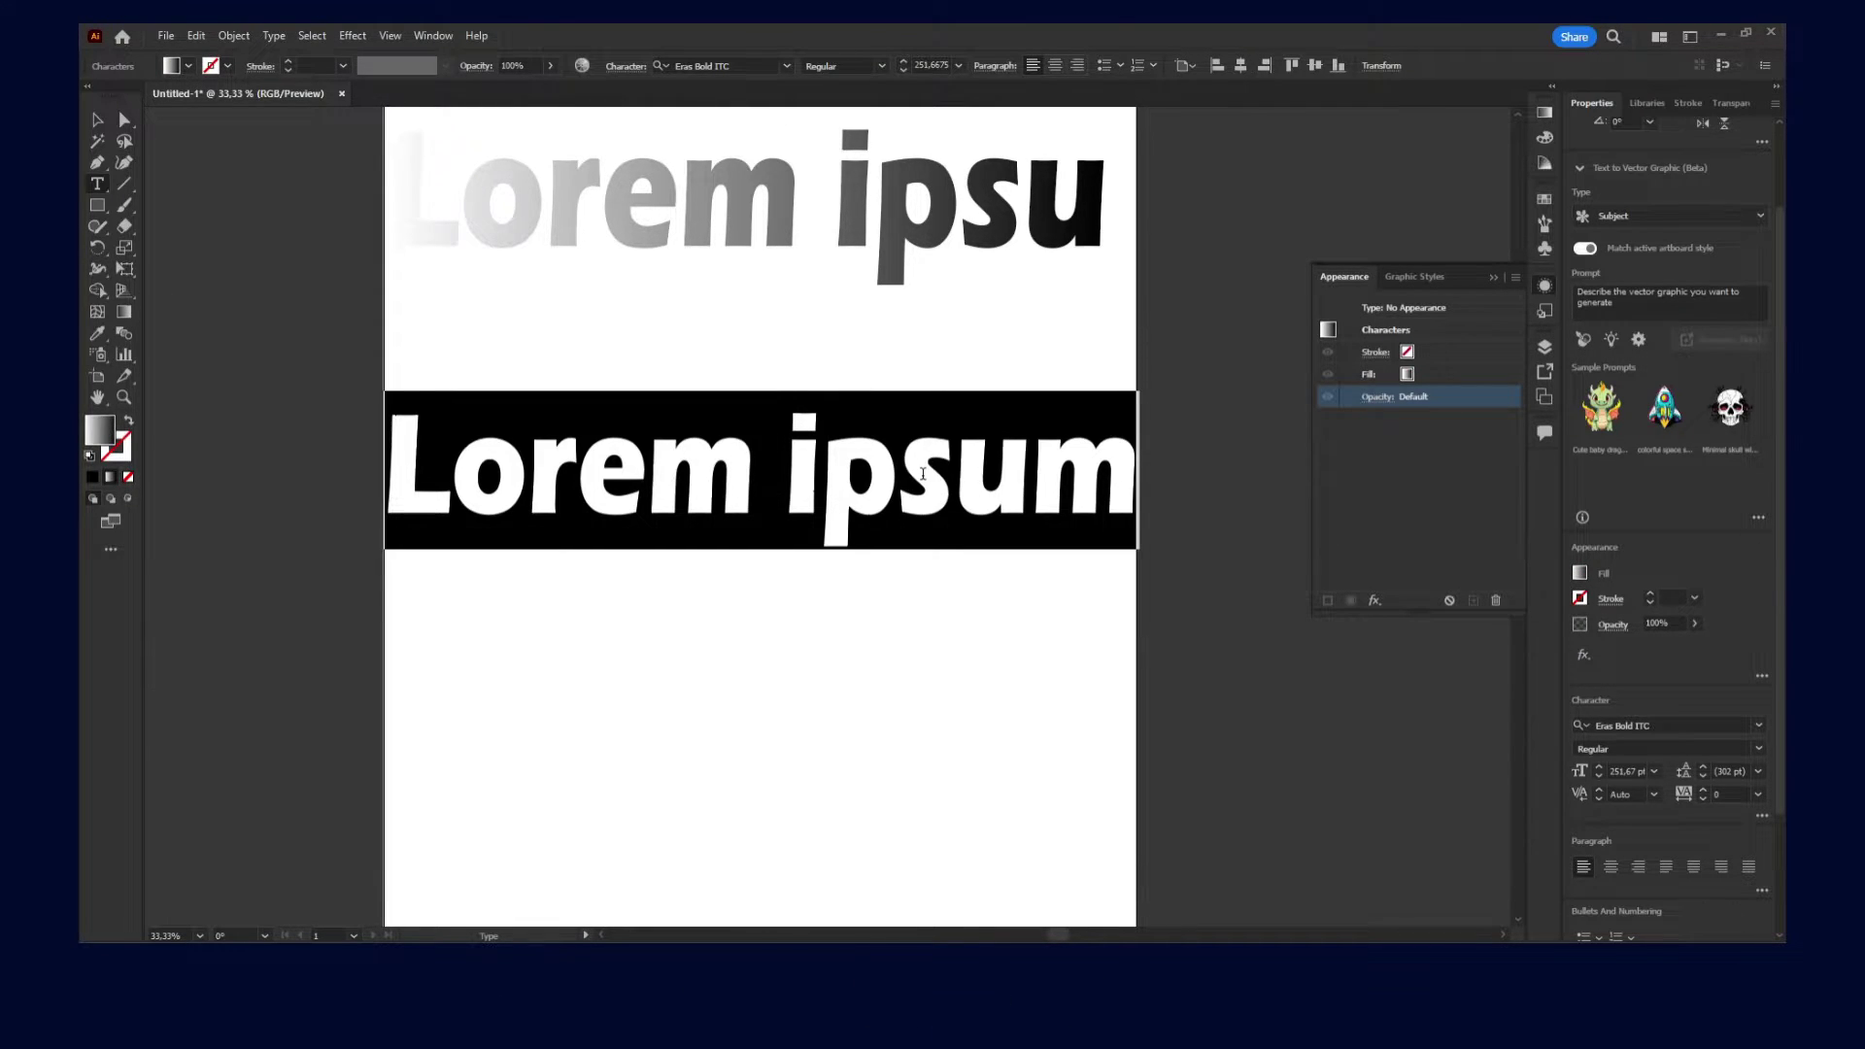
click(1581, 573)
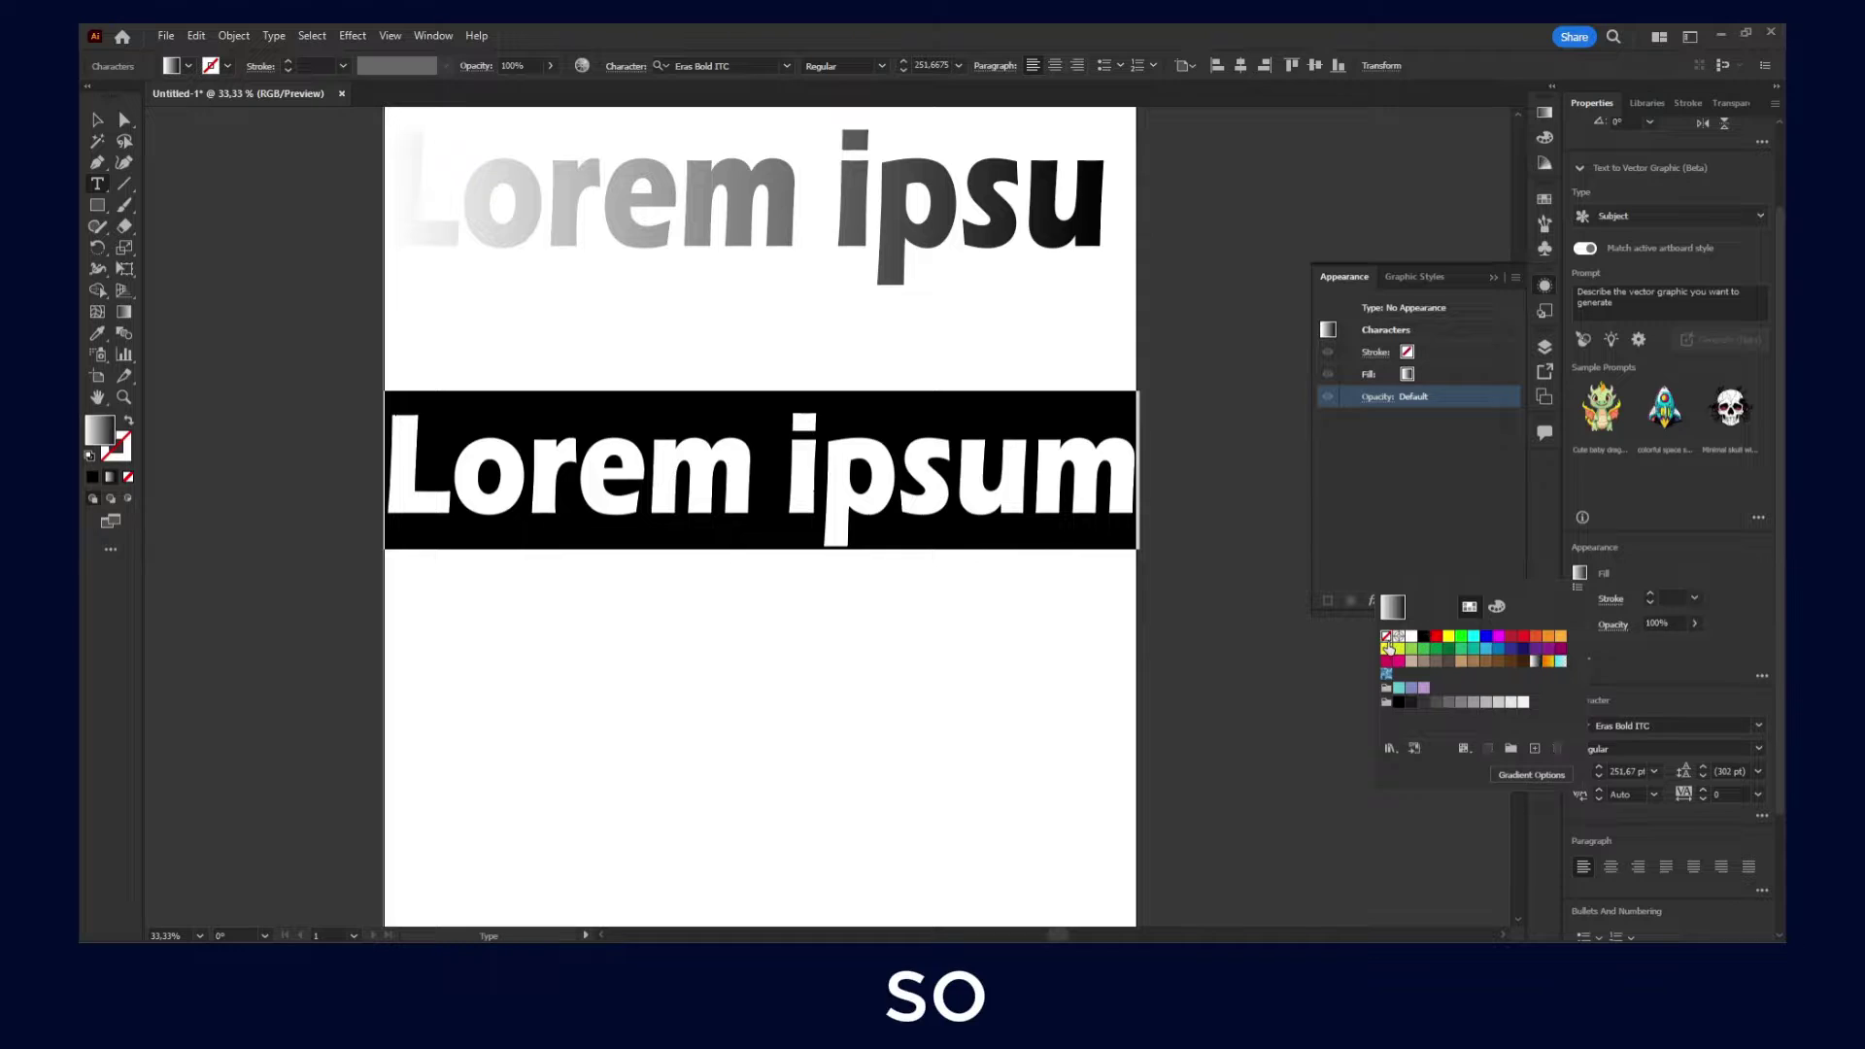
click(1386, 636)
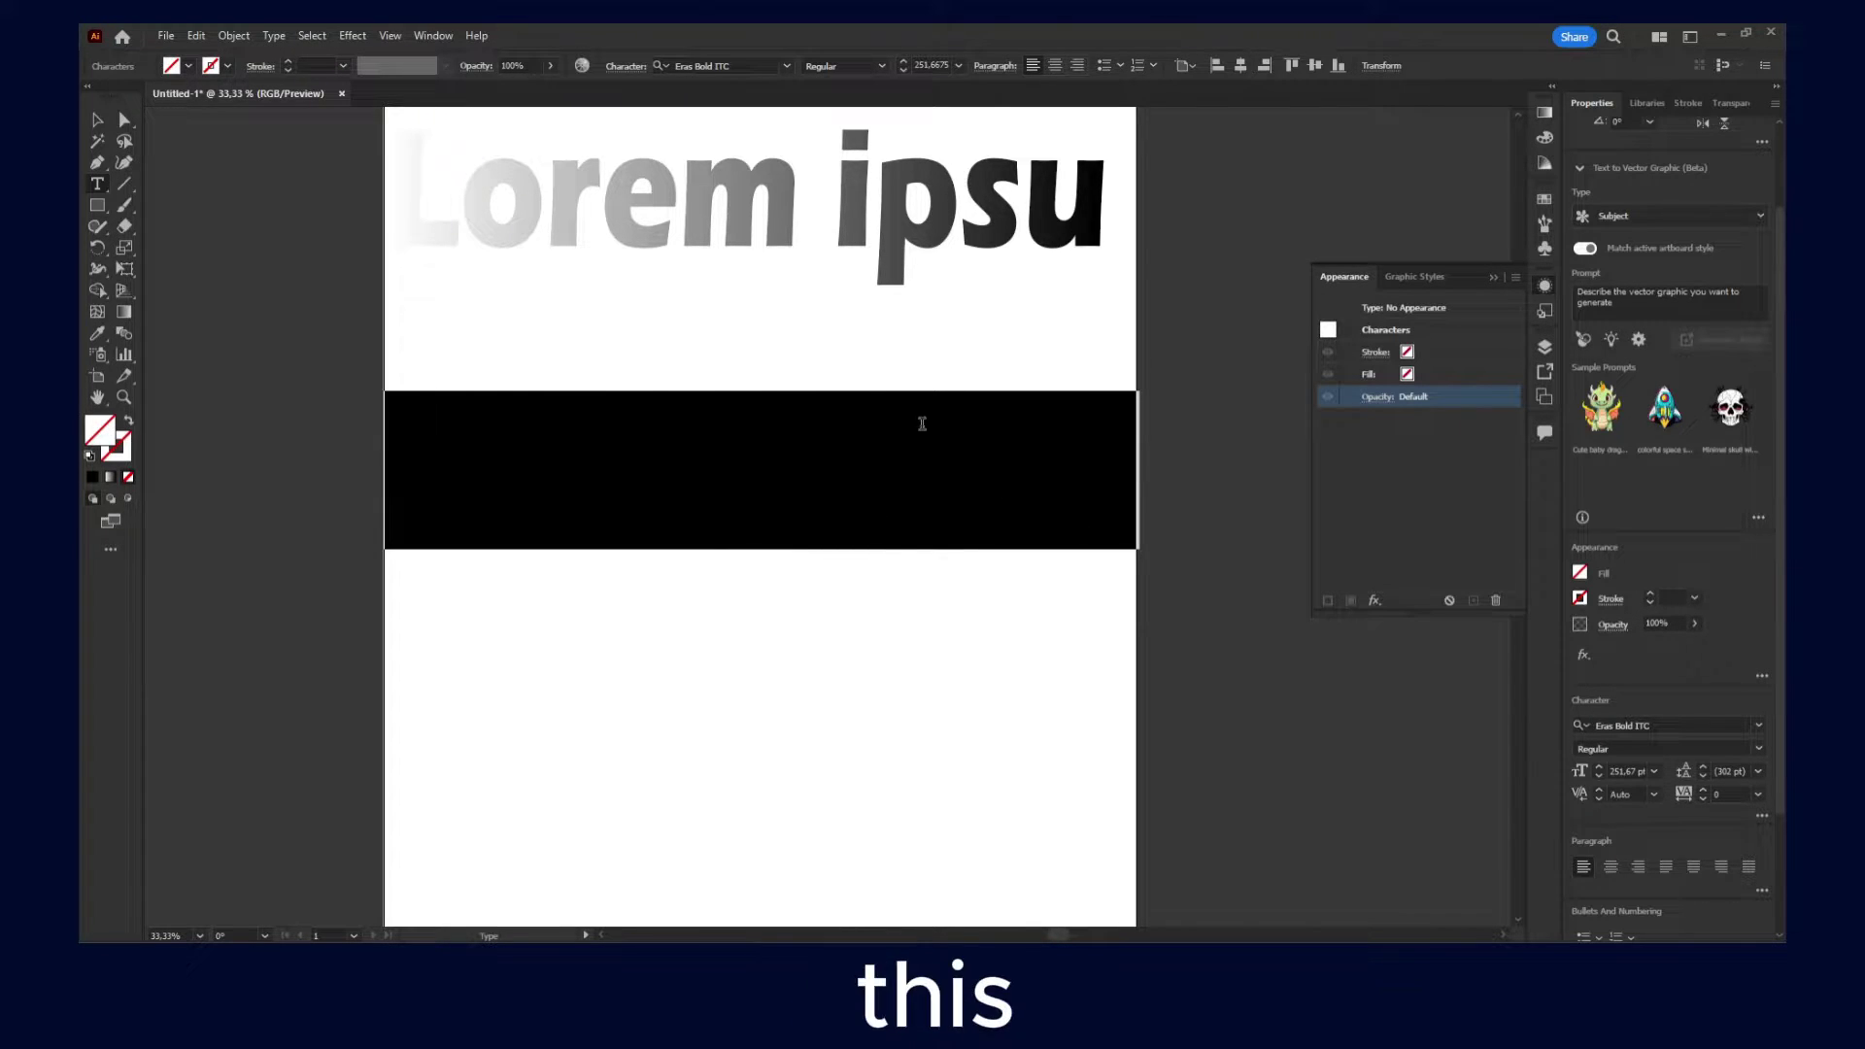
- Select the text object and add a new black fill in the Appearance panel
click(456, 392)
click(98, 119)
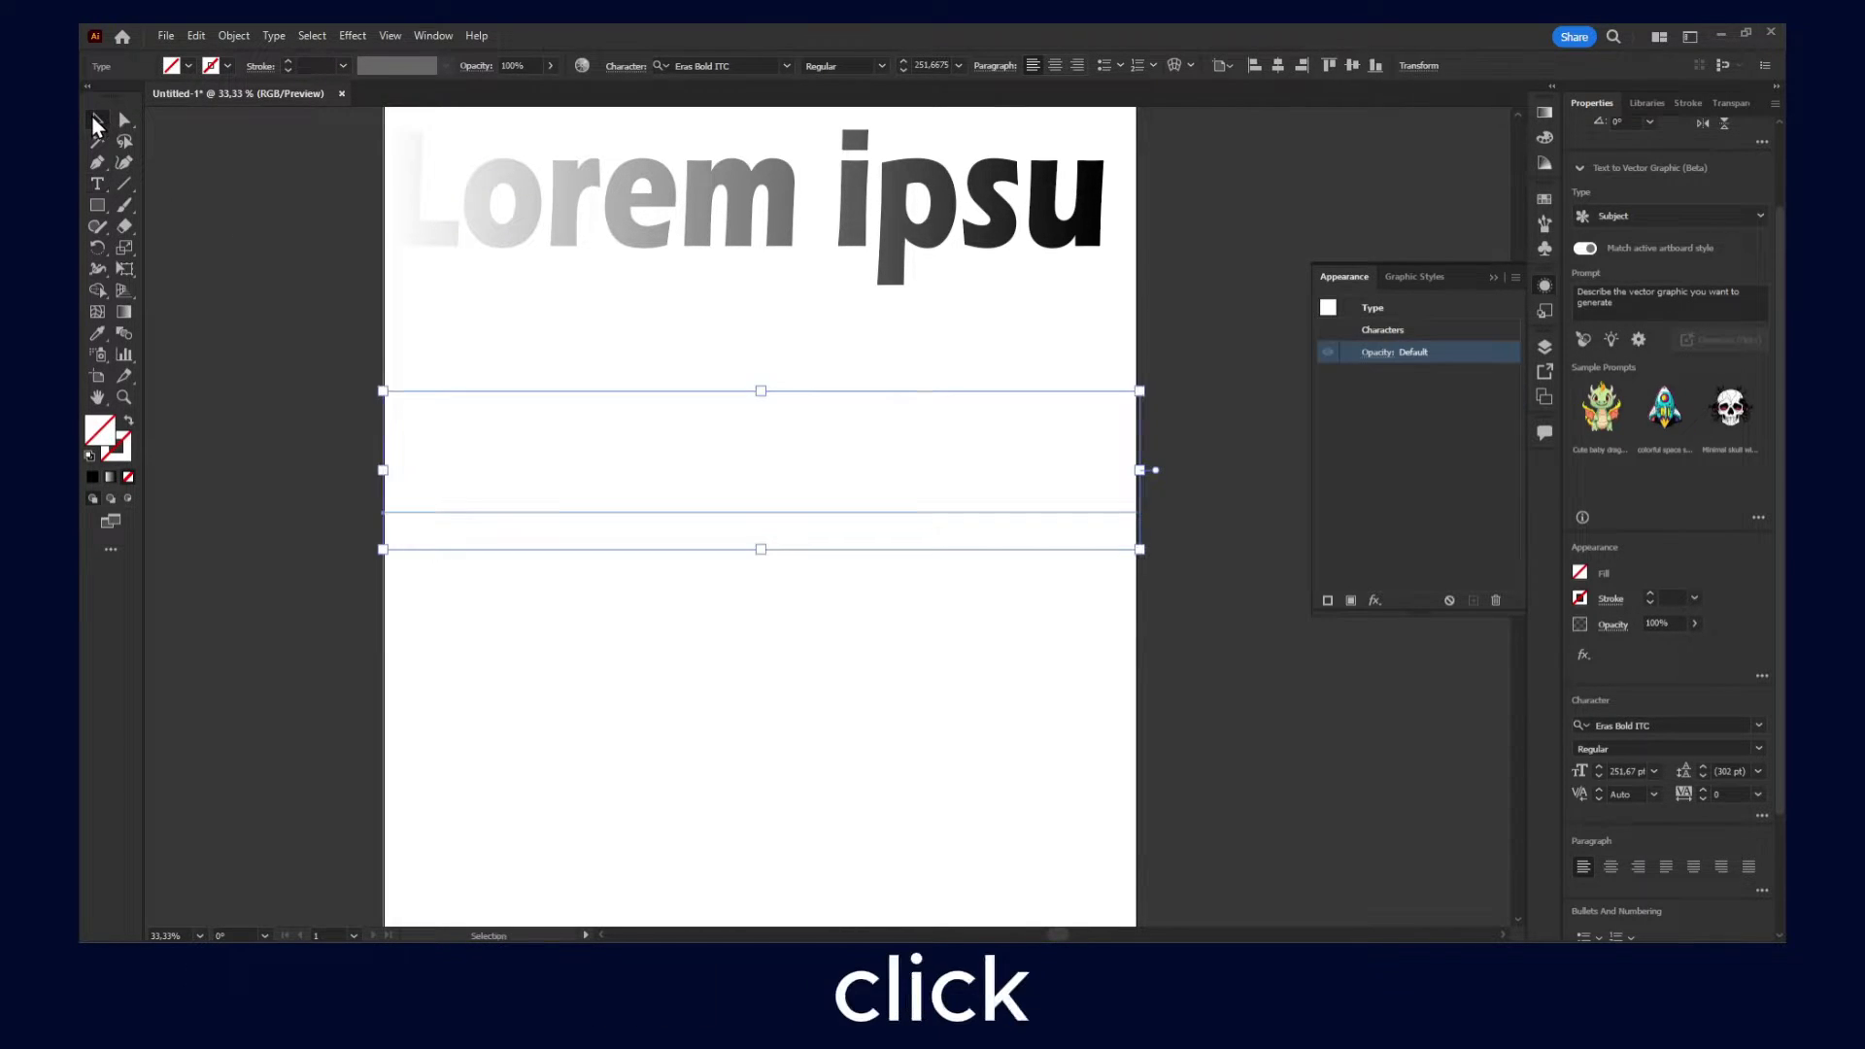
click(1351, 601)
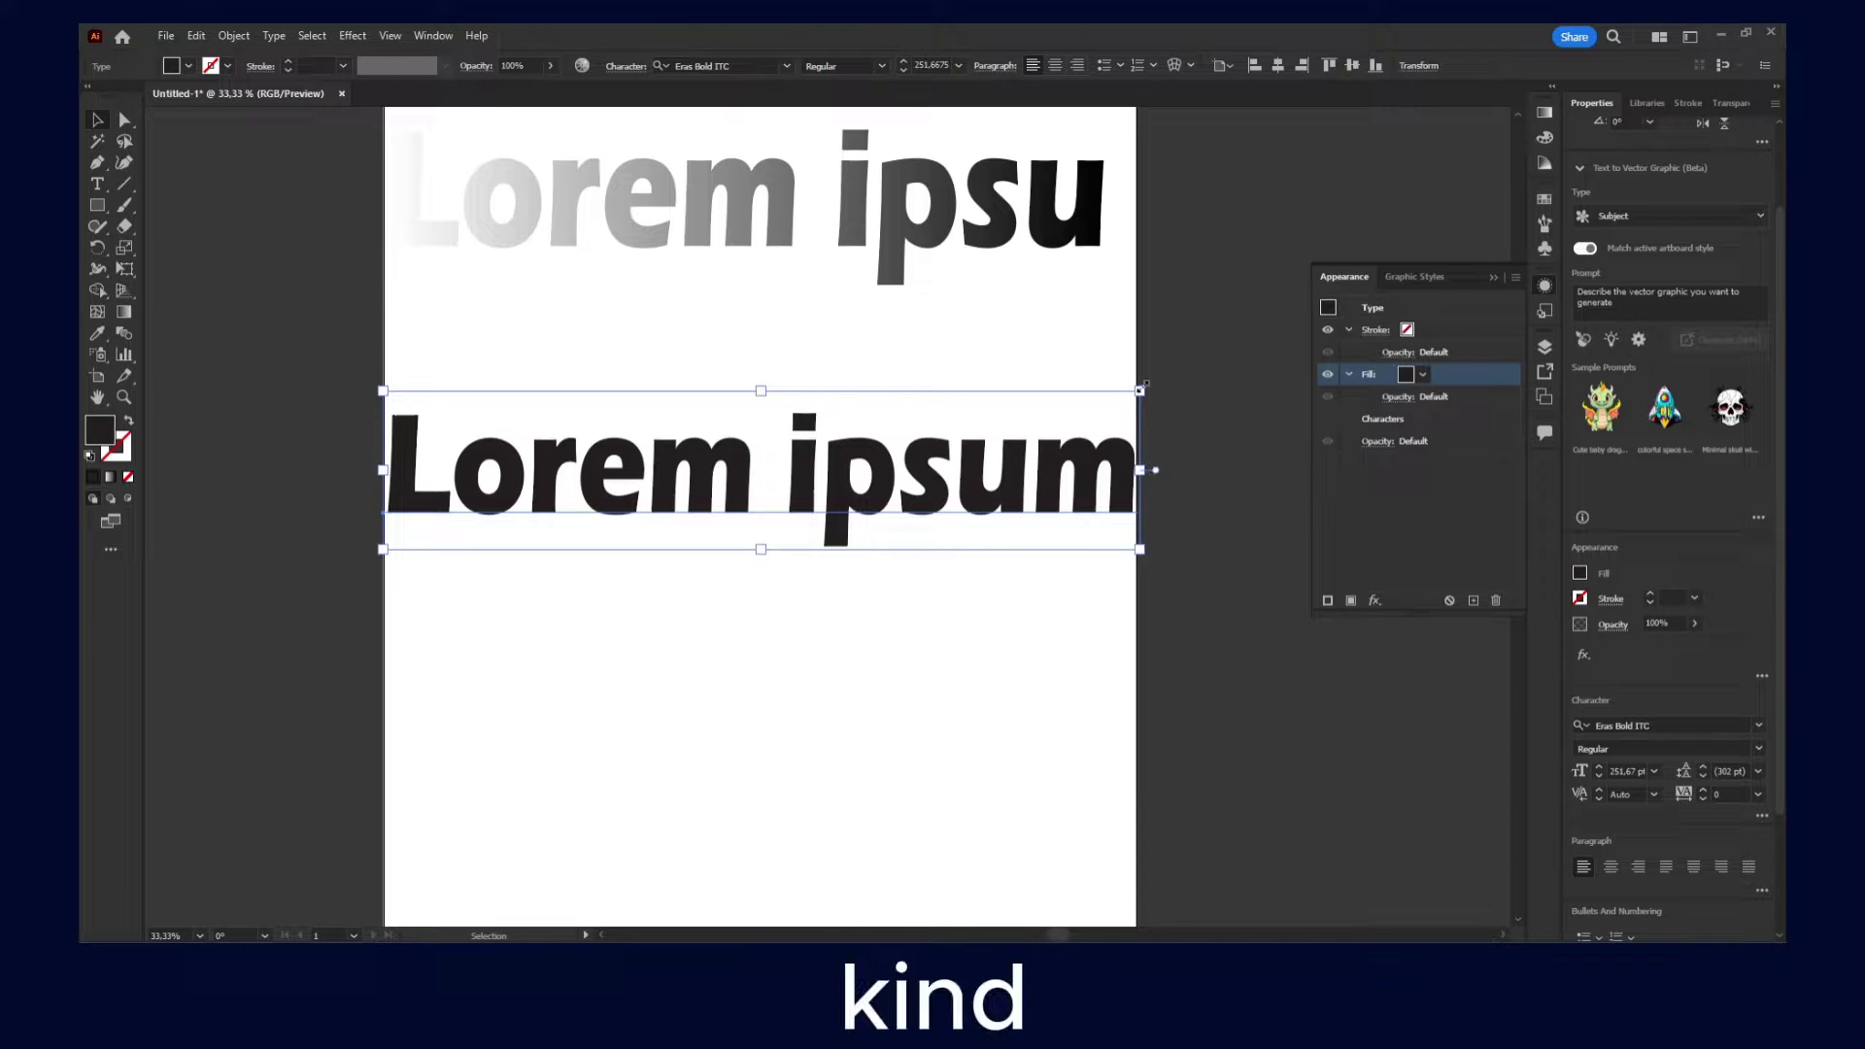
- Shrink the lower Lorem ipsum text to 216.32 pt
key(a)
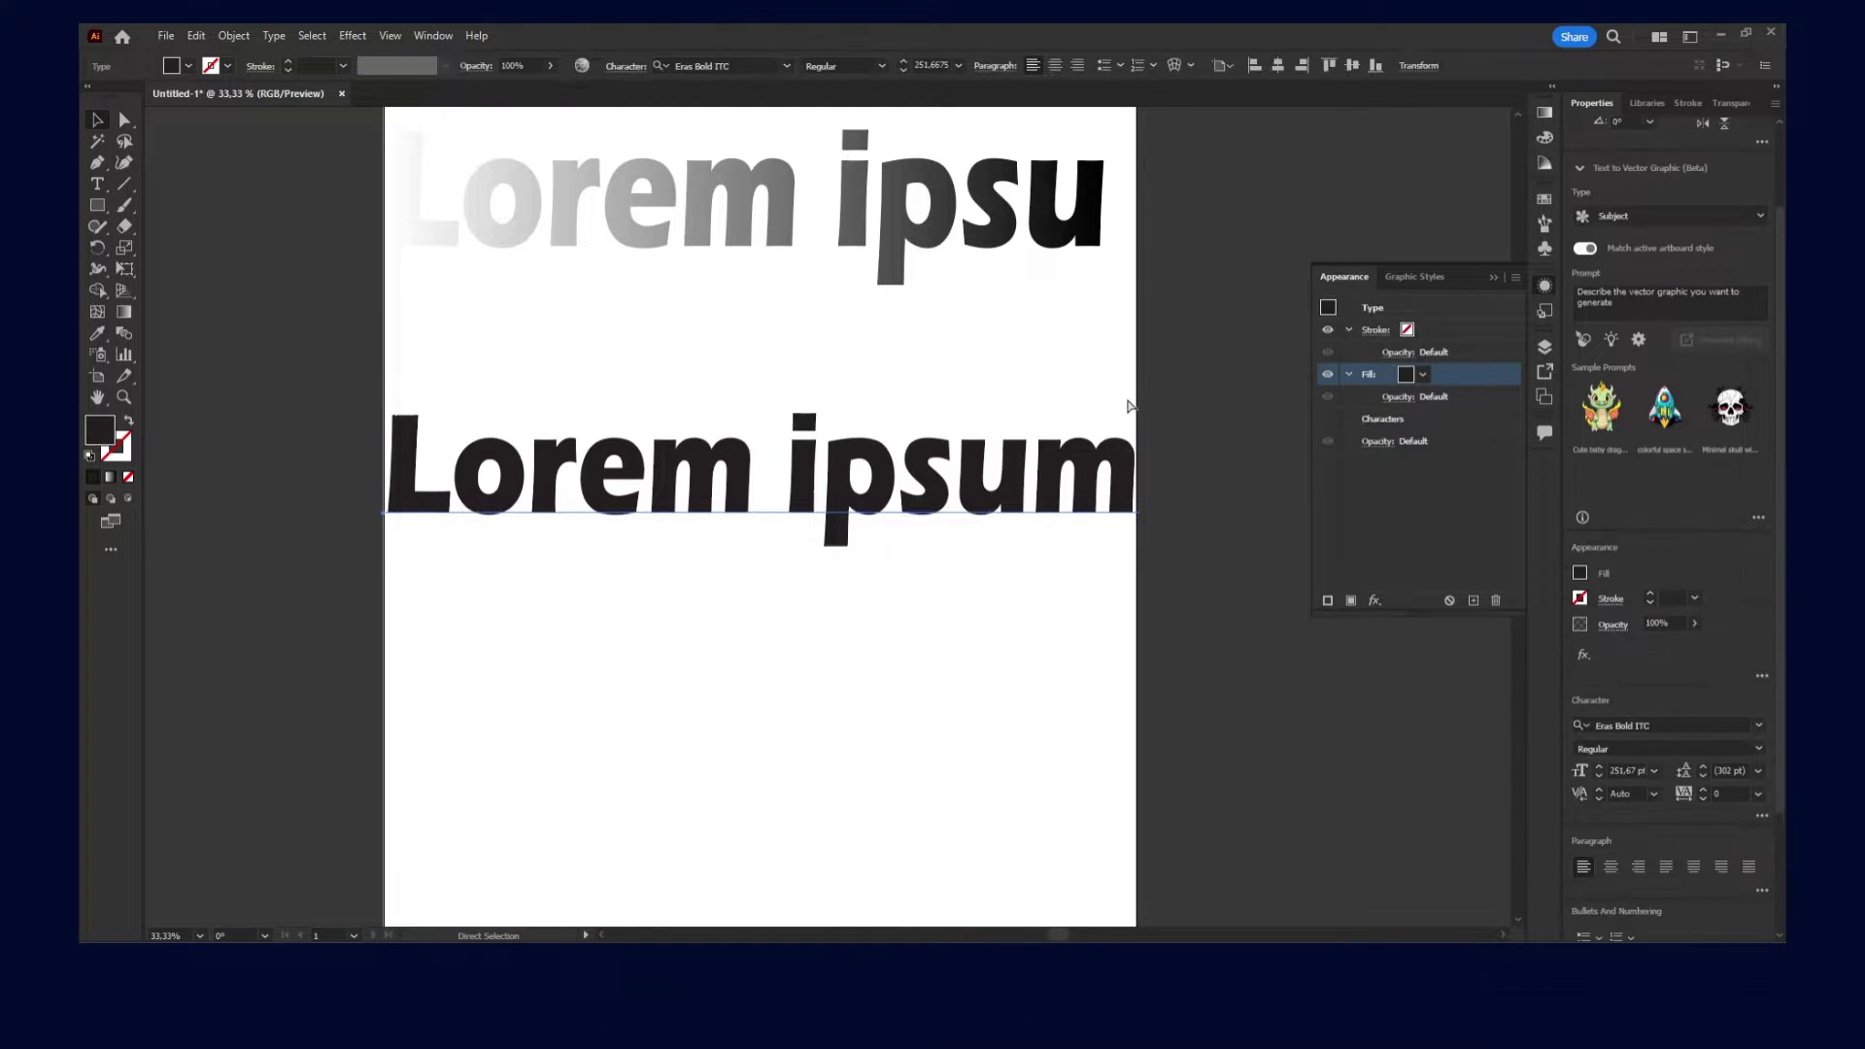
key(v)
key(a)
key(v)
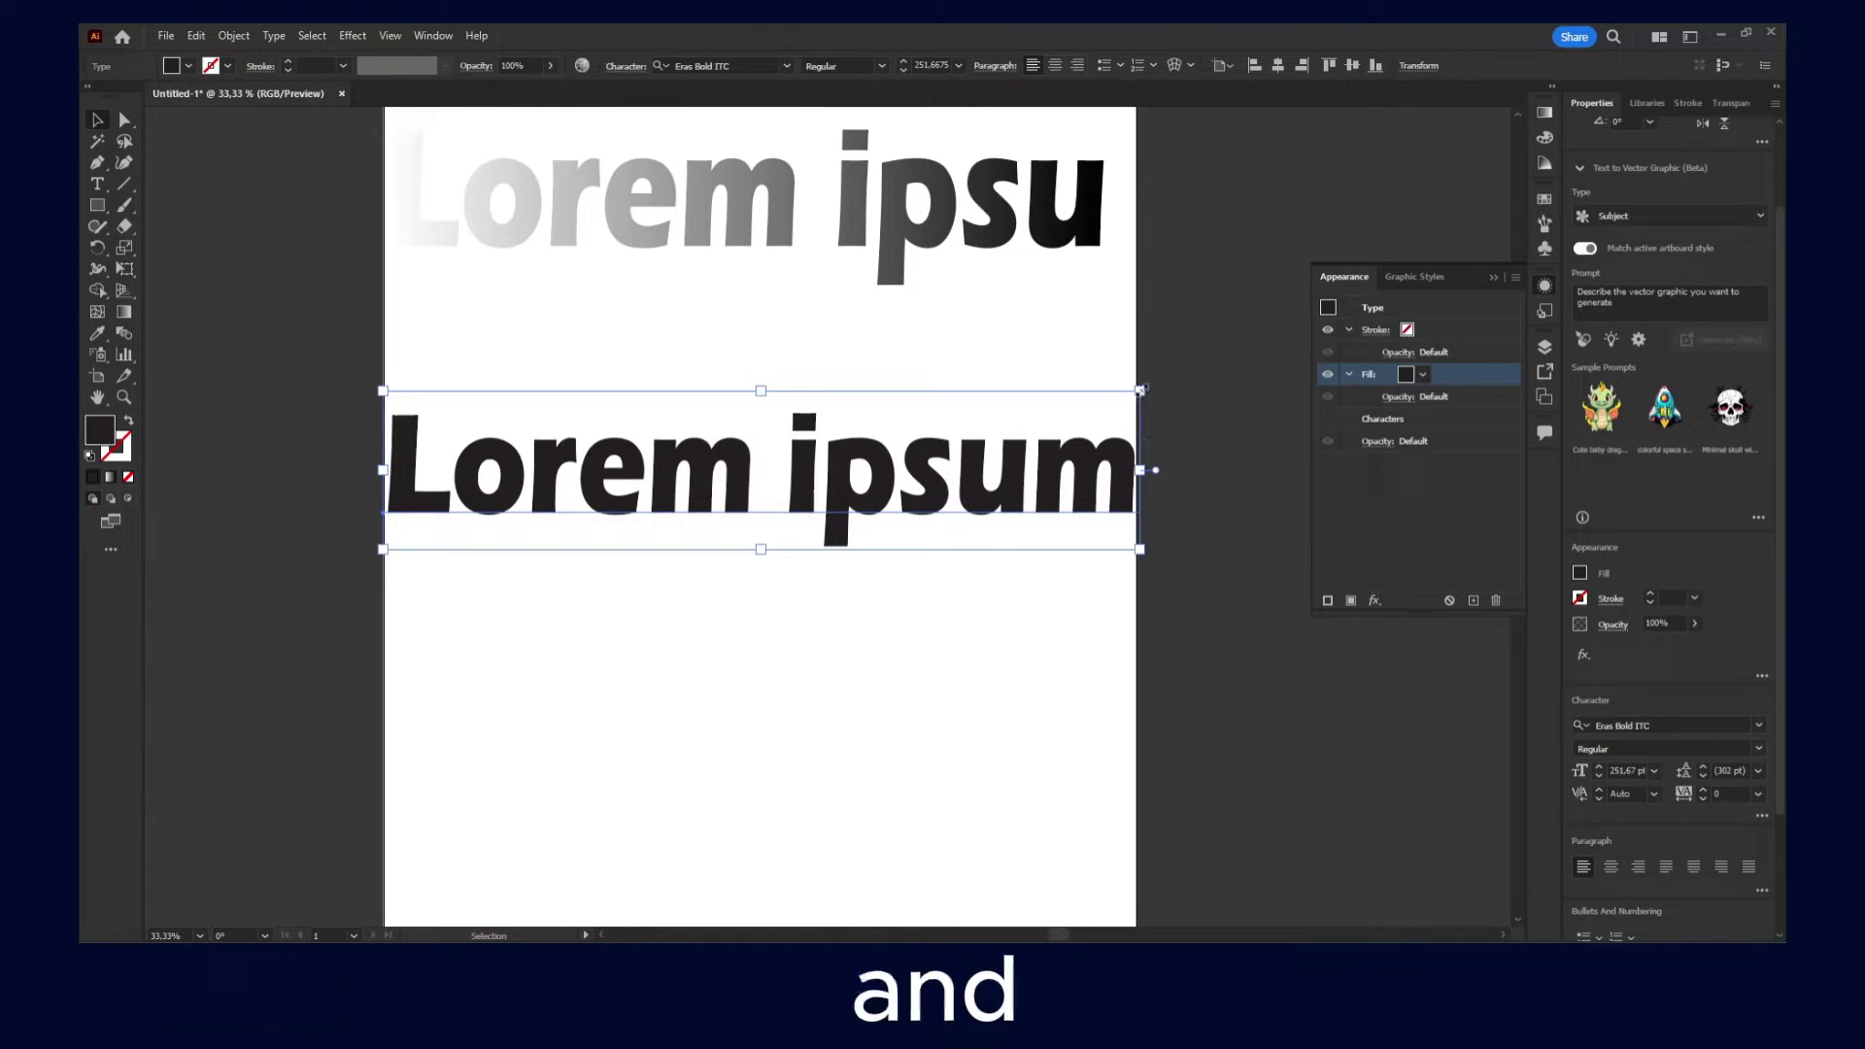
drag(1141, 389, 1105, 402)
- Give the lower line the gradient, shift its white stop inward, and widen it to the left edge
click(1543, 114)
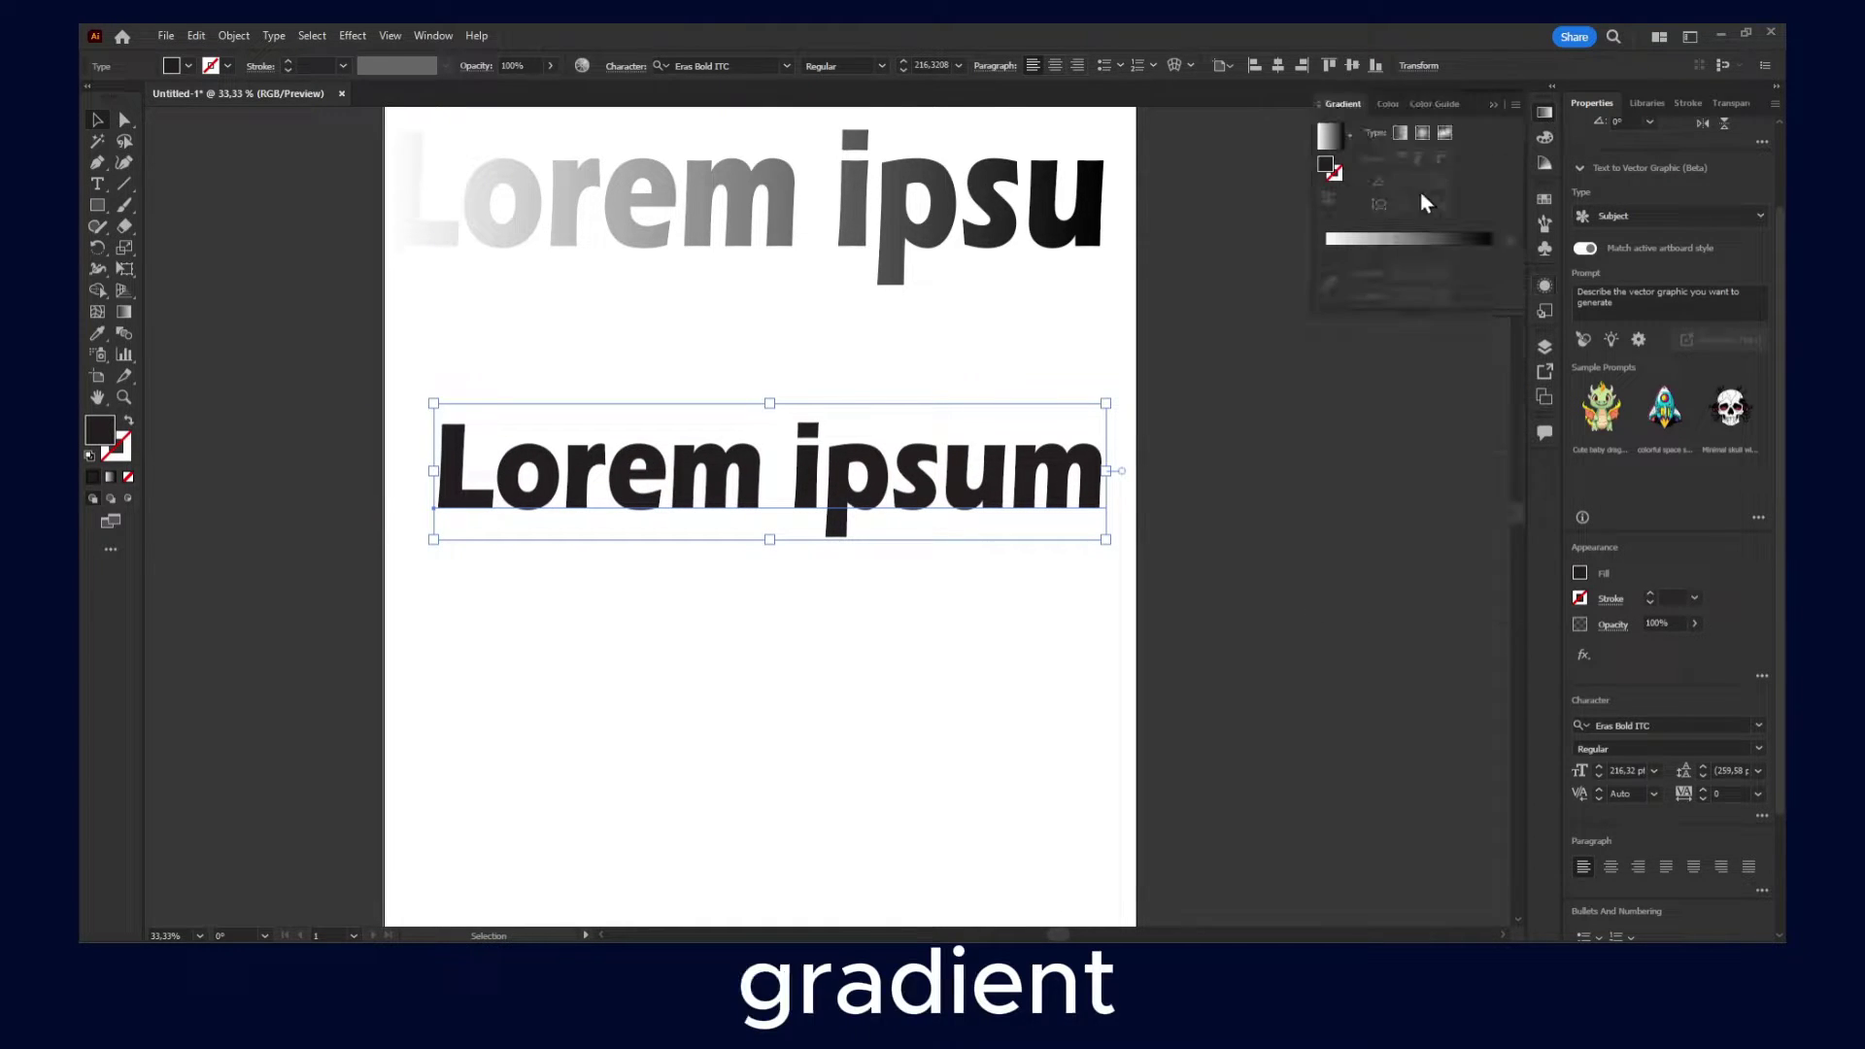
click(1327, 244)
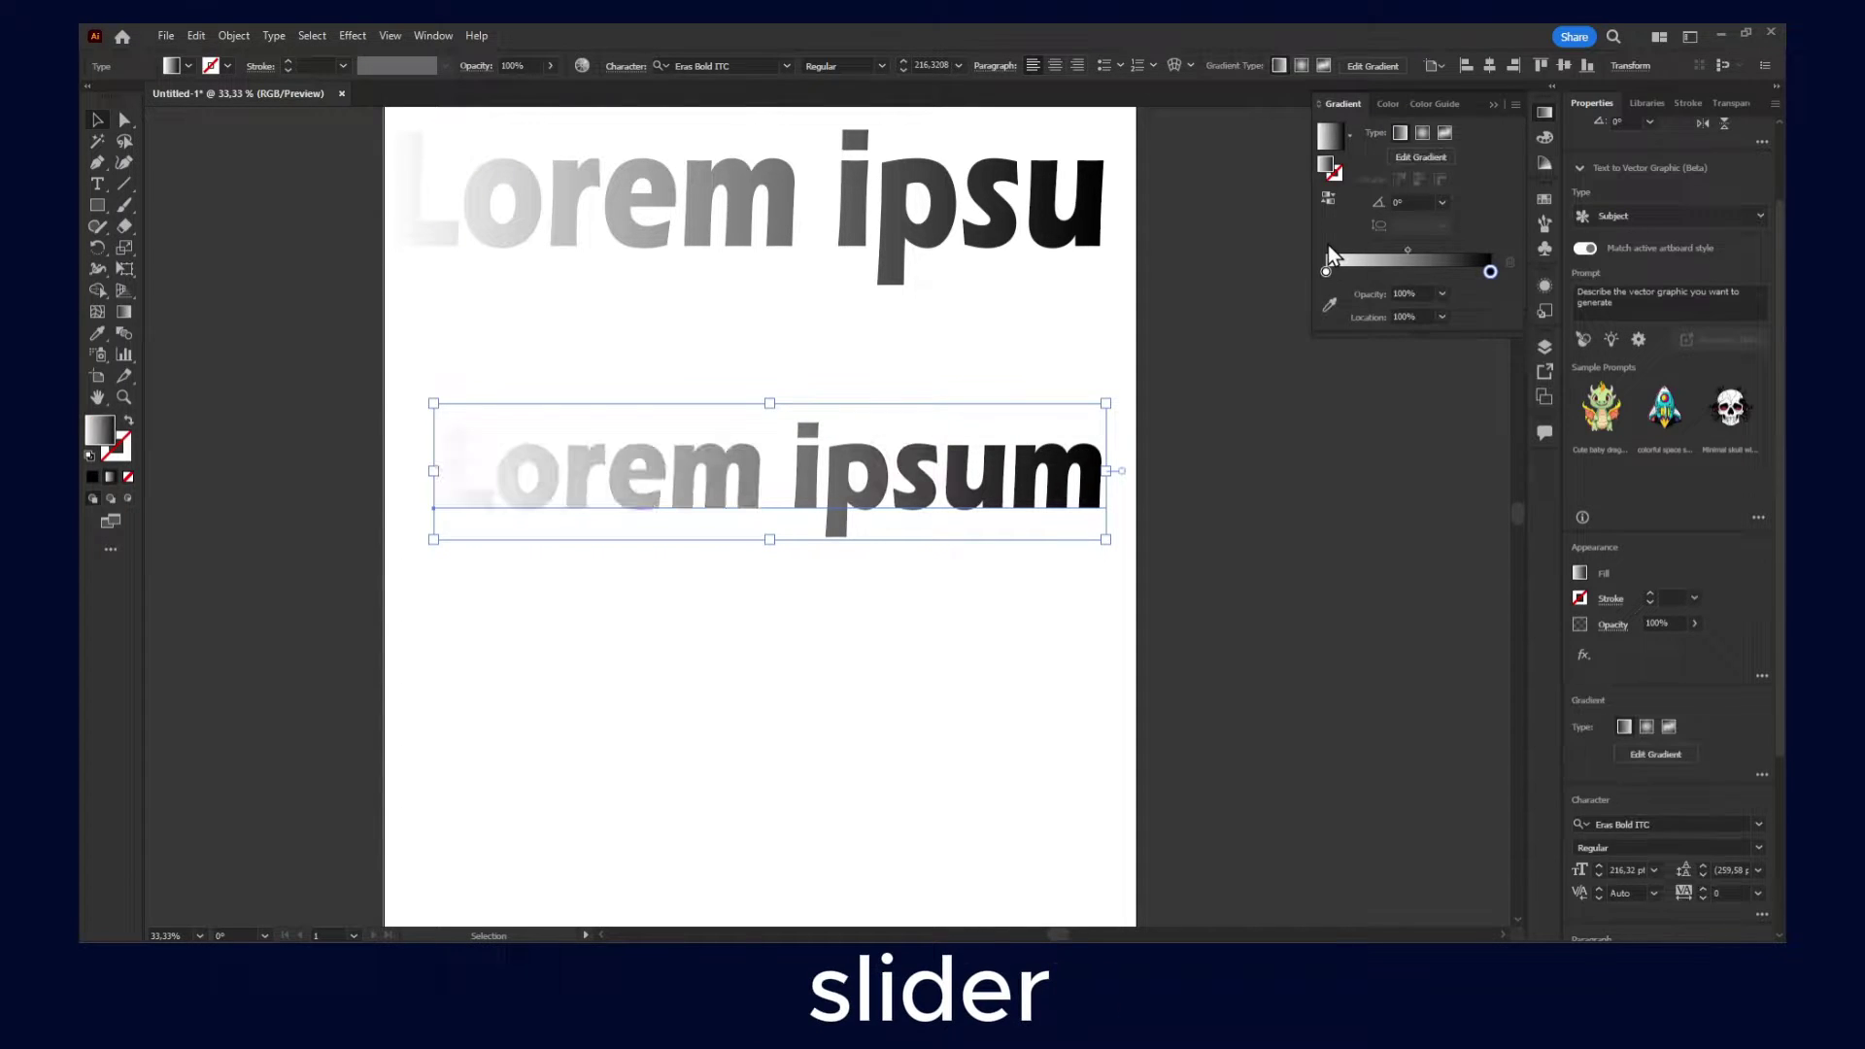
drag(1324, 275, 1272, 276)
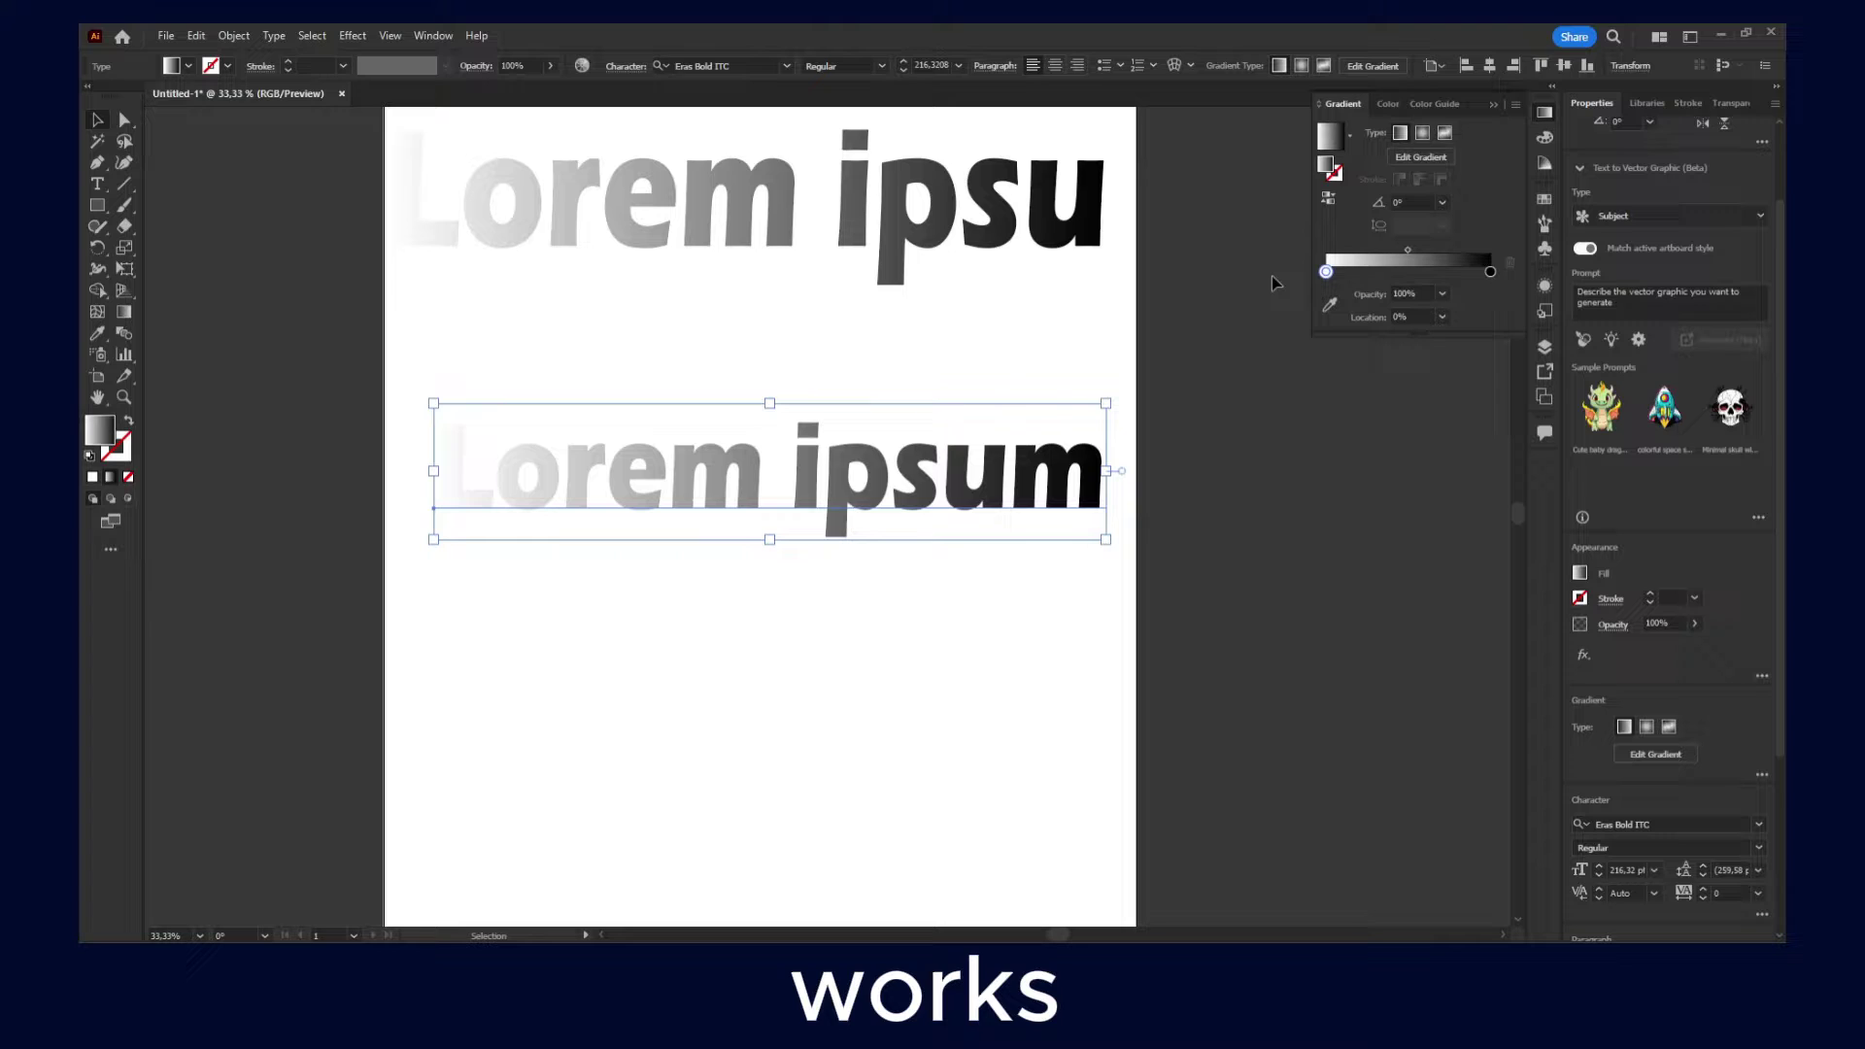
drag(1106, 403, 1136, 372)
drag(433, 539, 384, 533)
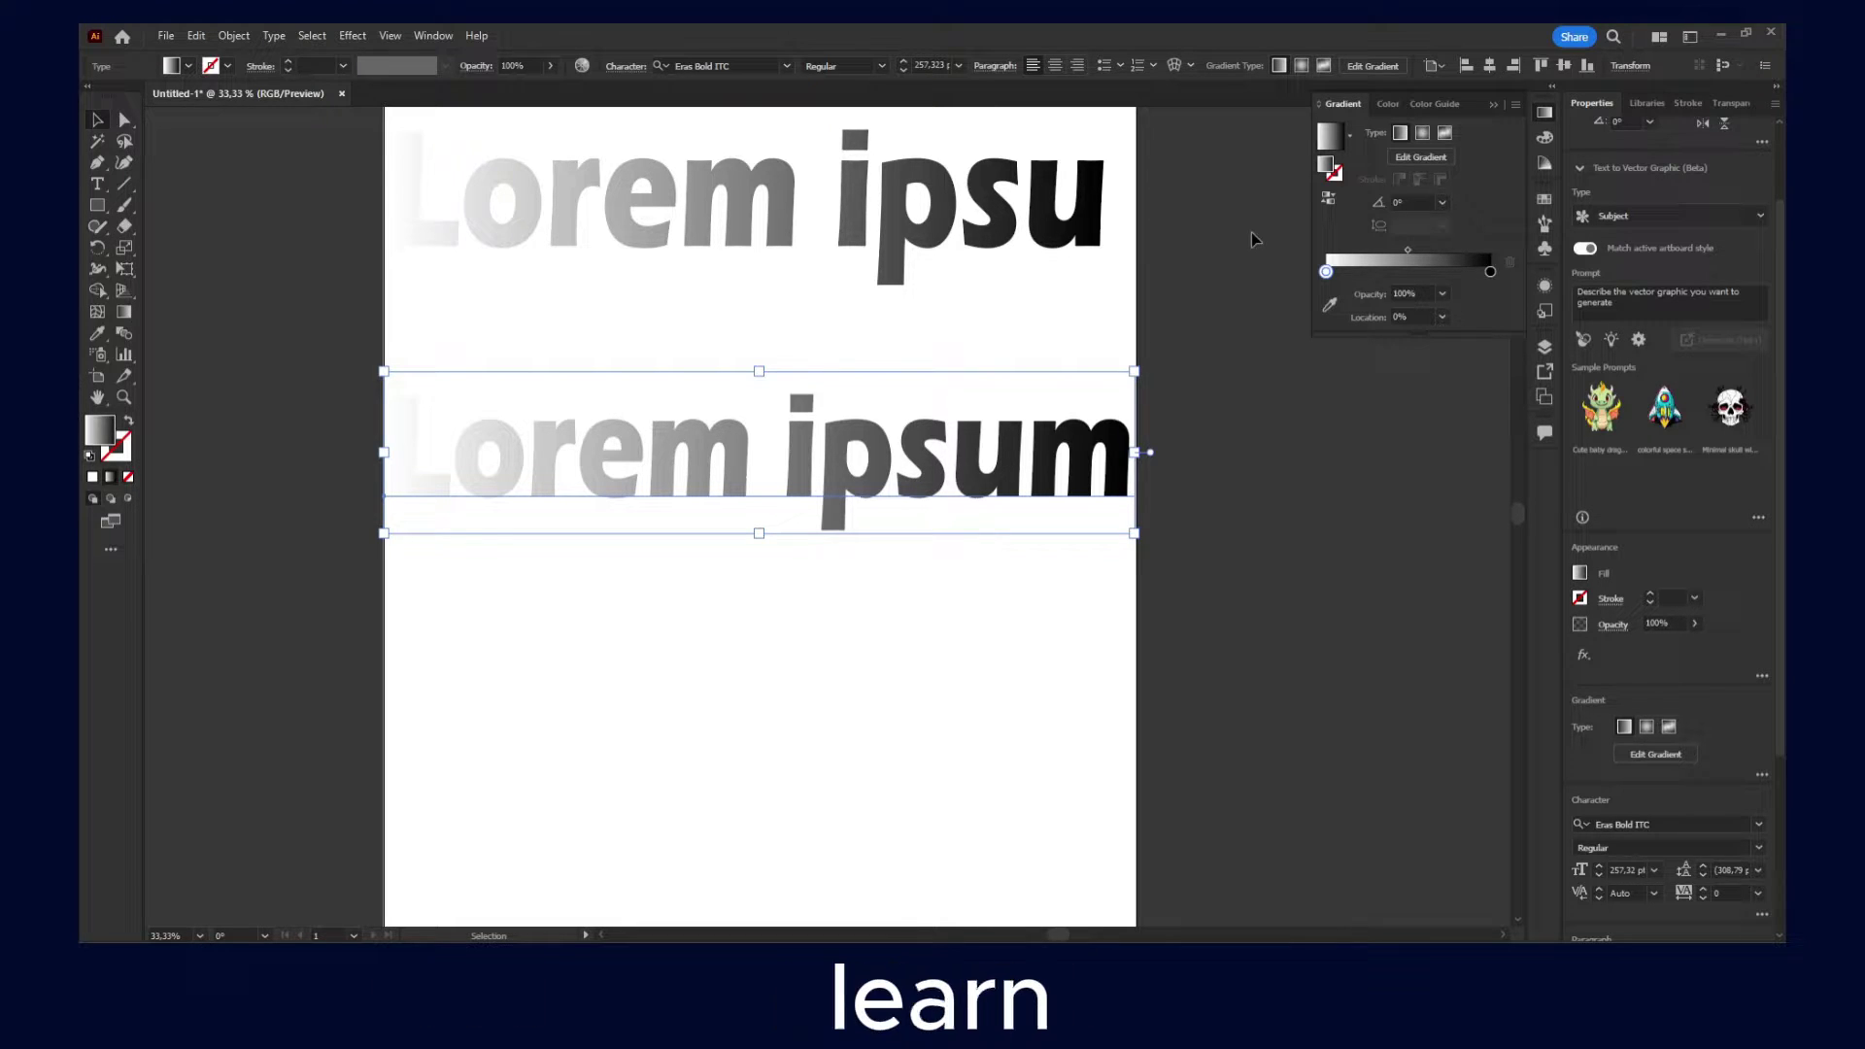
- Convert the lower gradient text to outlines and move the group back below the upper line
drag(879, 427, 882, 298)
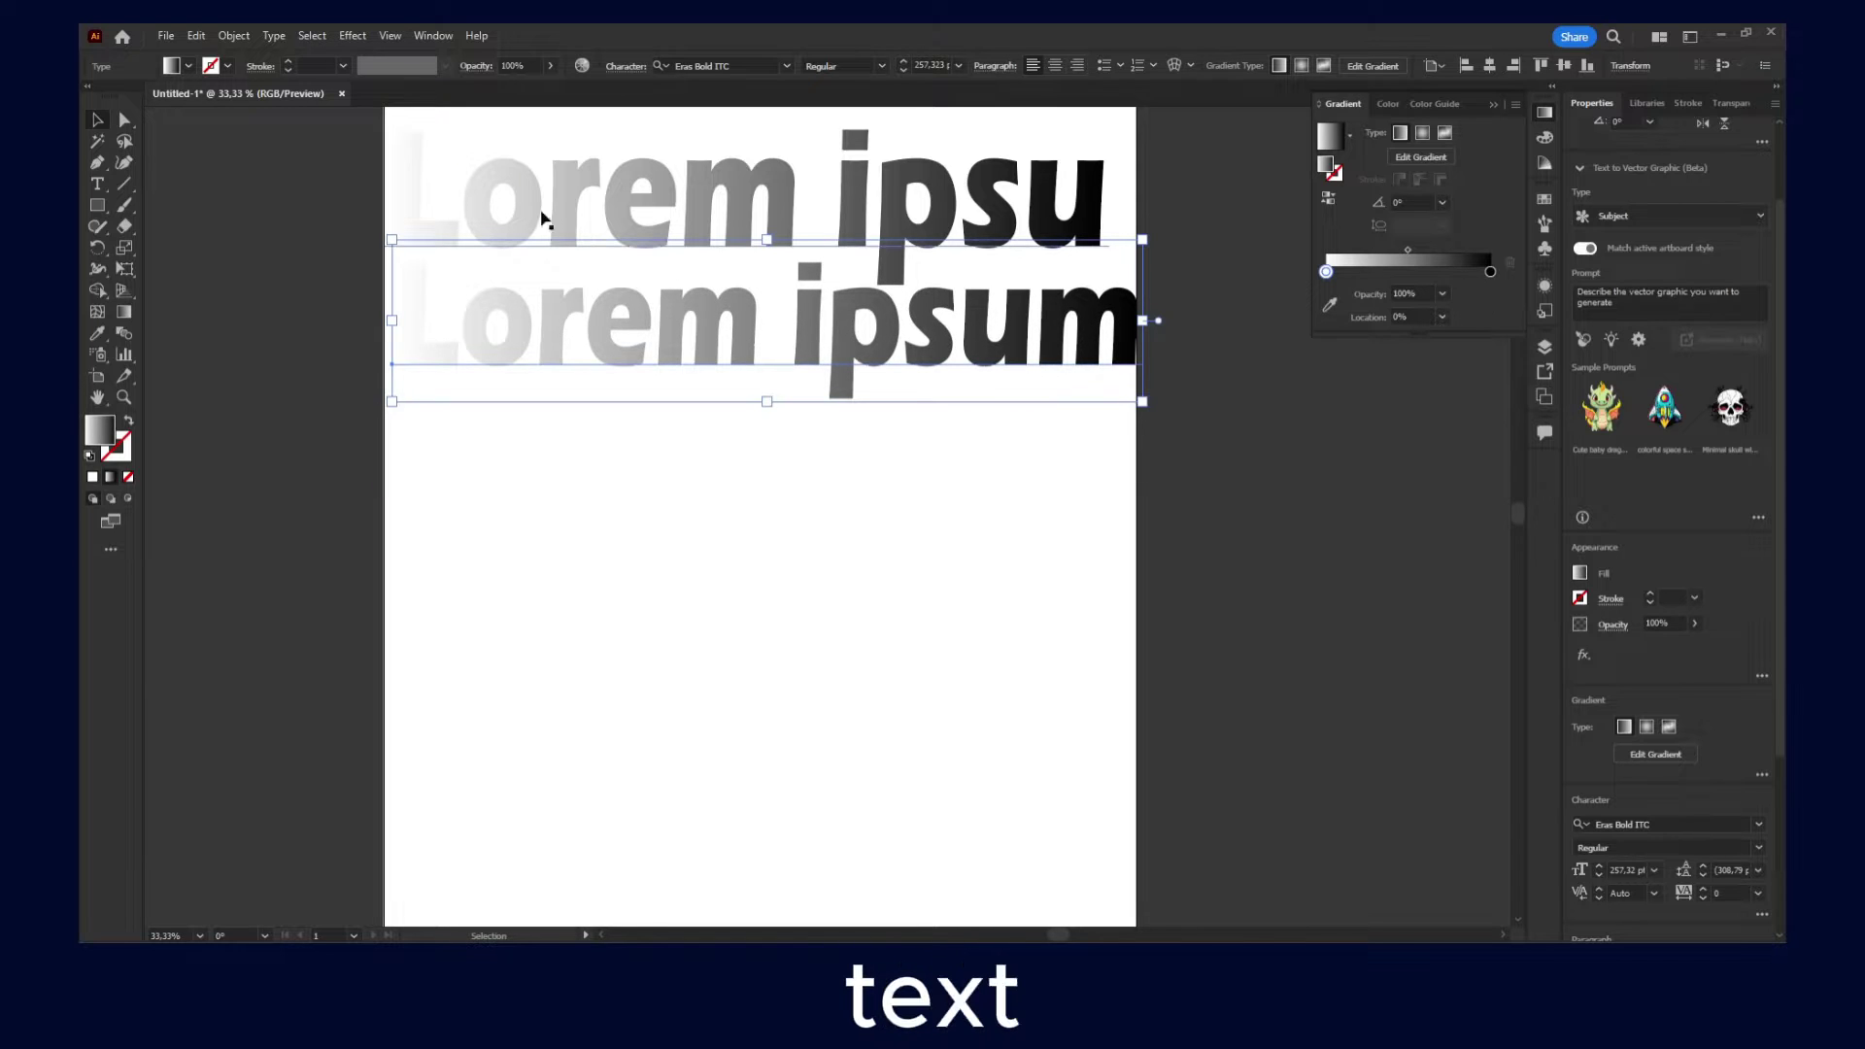
click(233, 35)
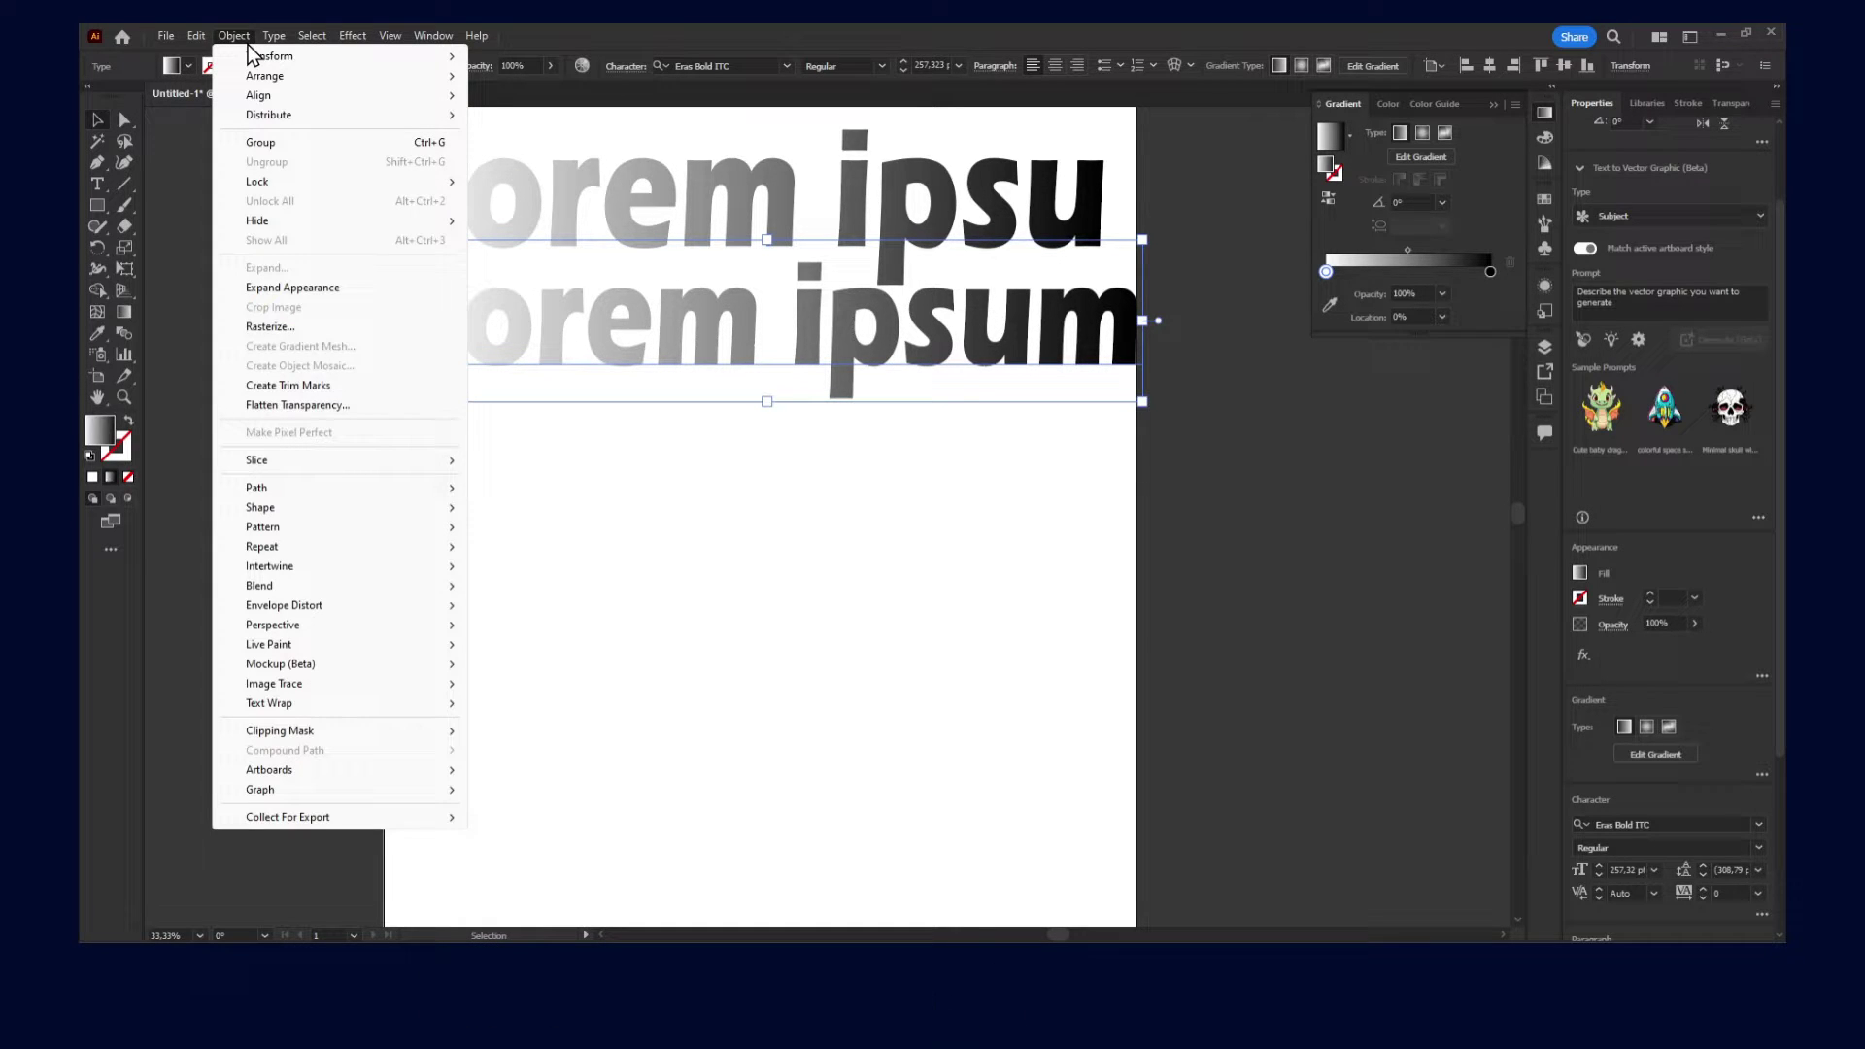
mouse_move(275, 43)
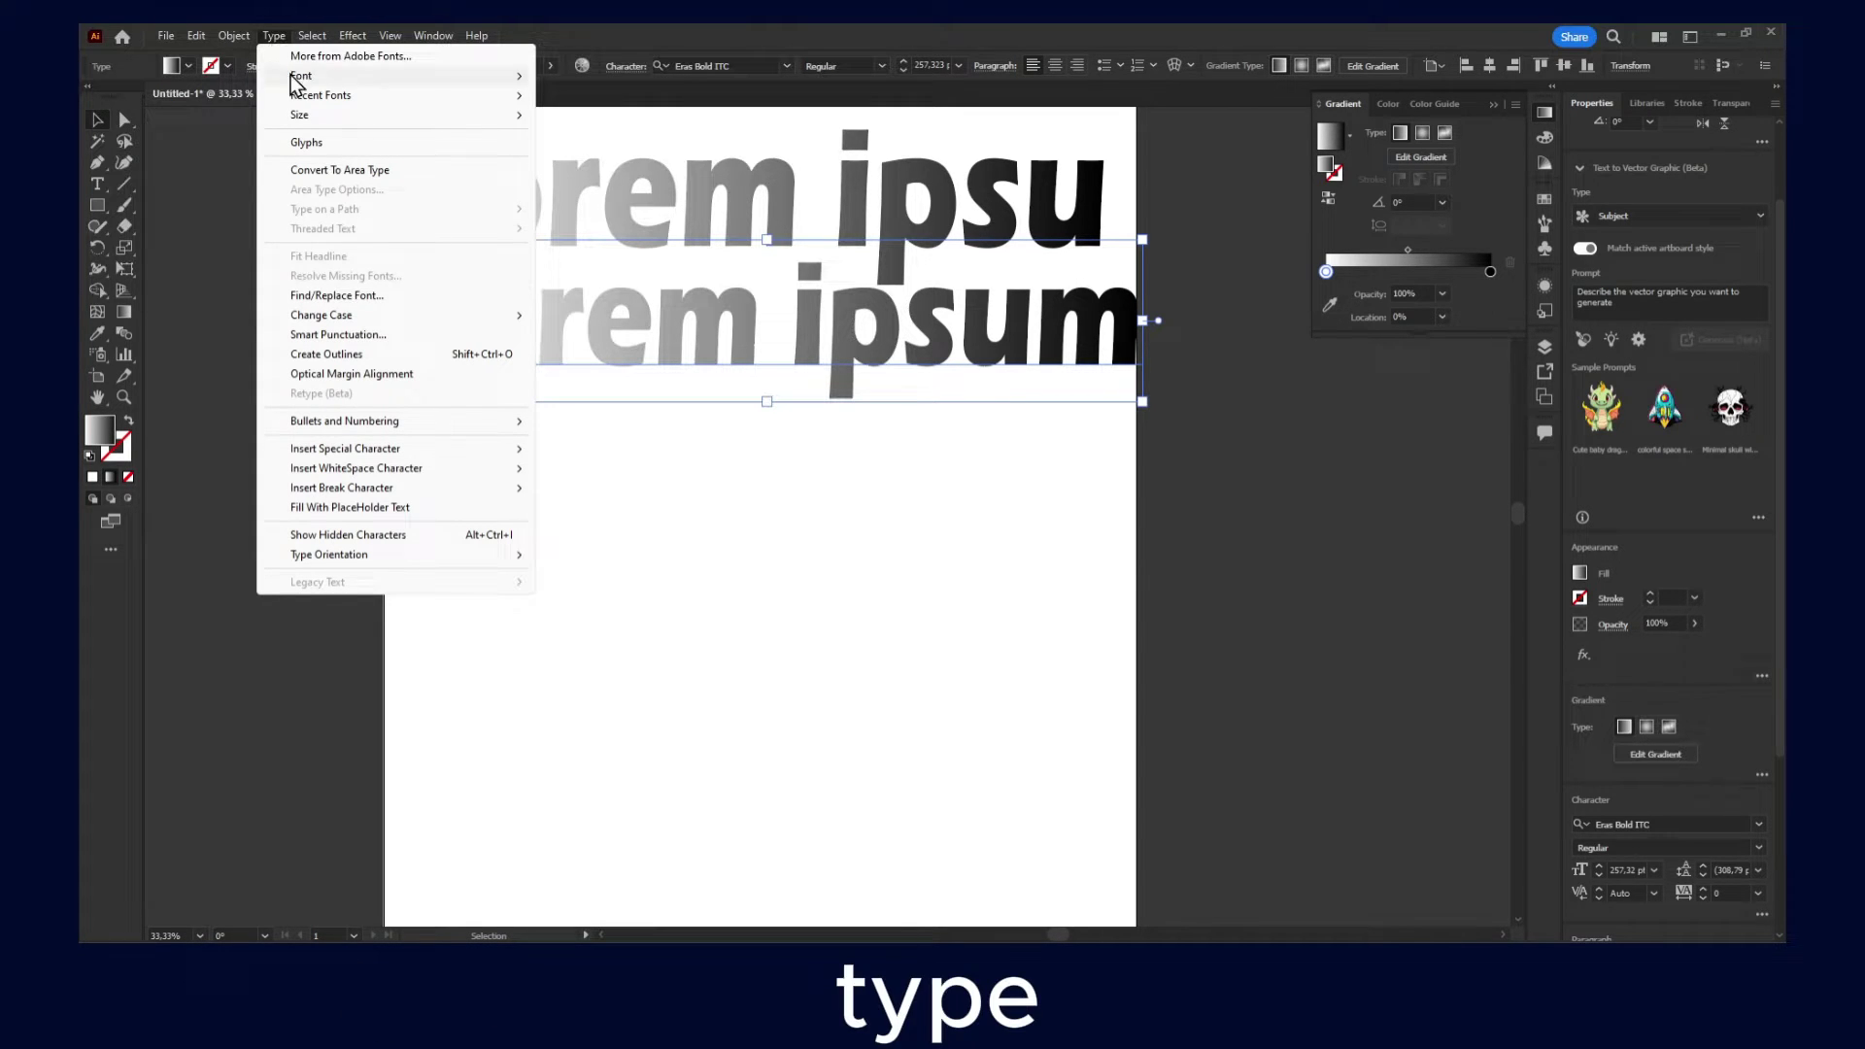
click(364, 354)
drag(650, 325, 644, 389)
right_click(661, 373)
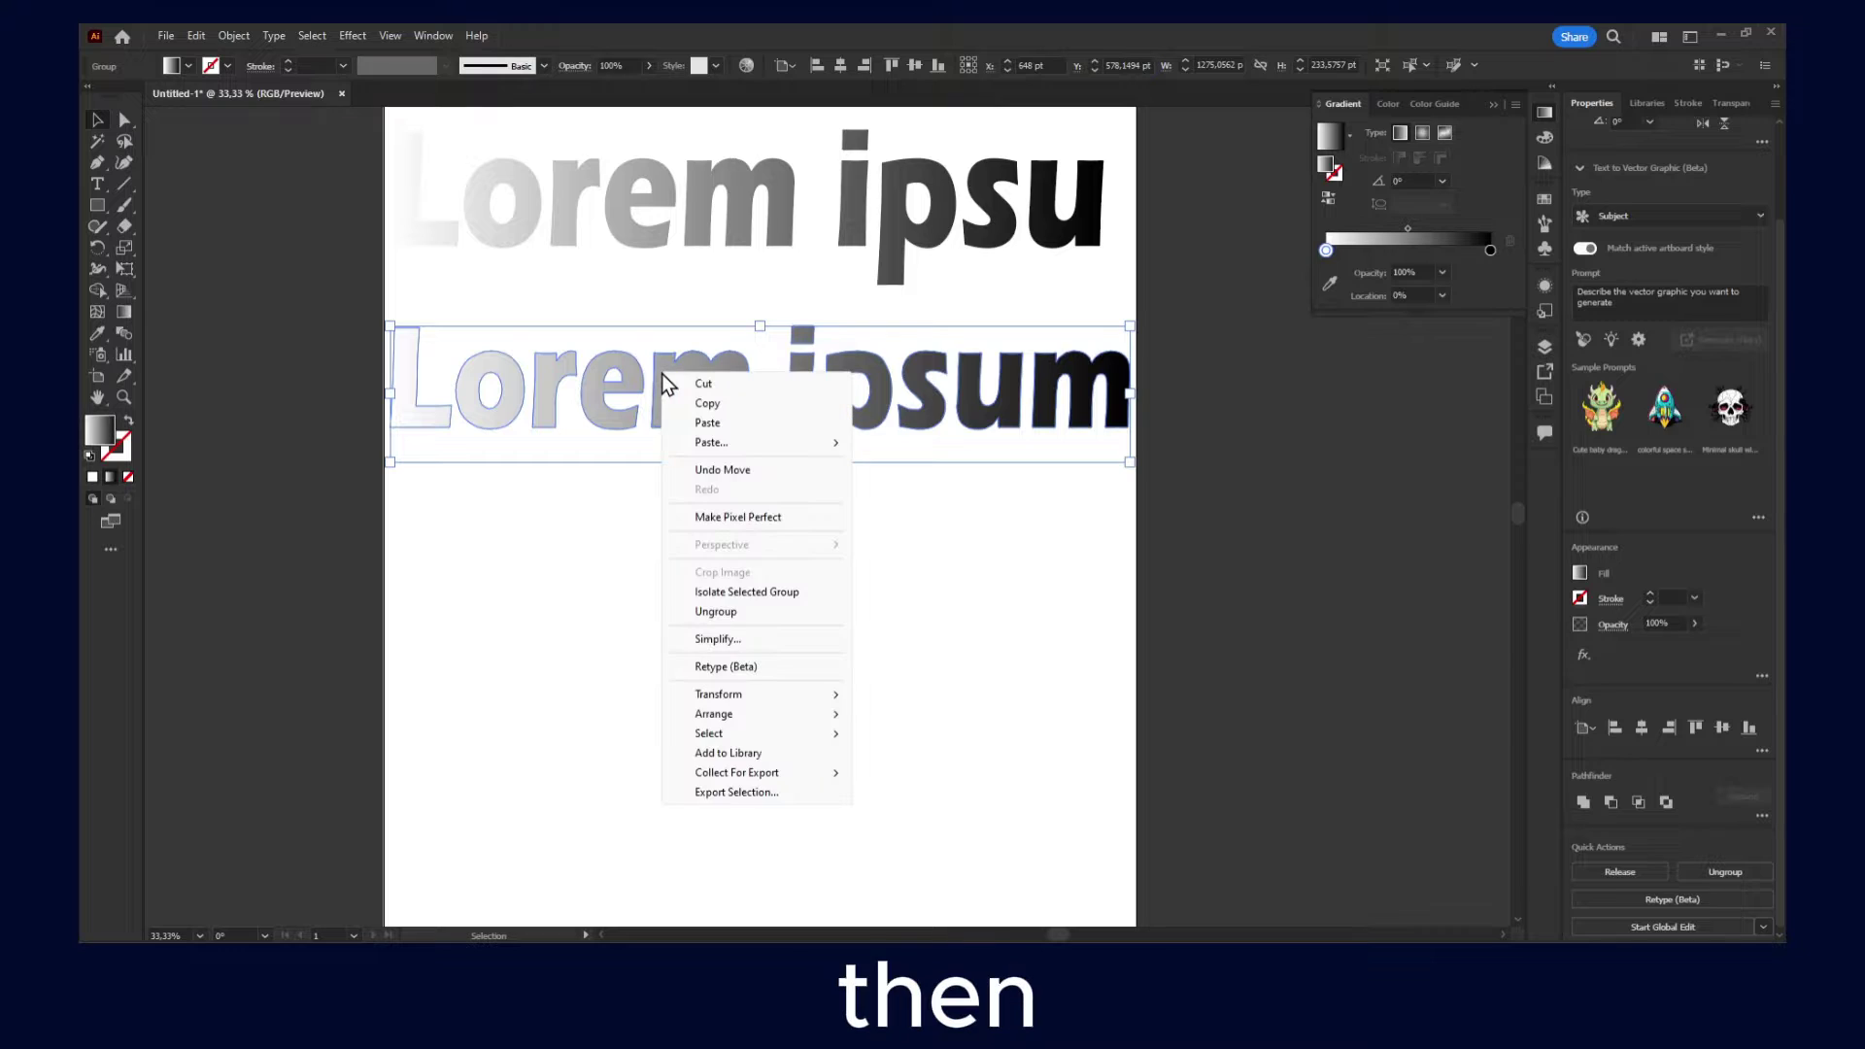
click(718, 612)
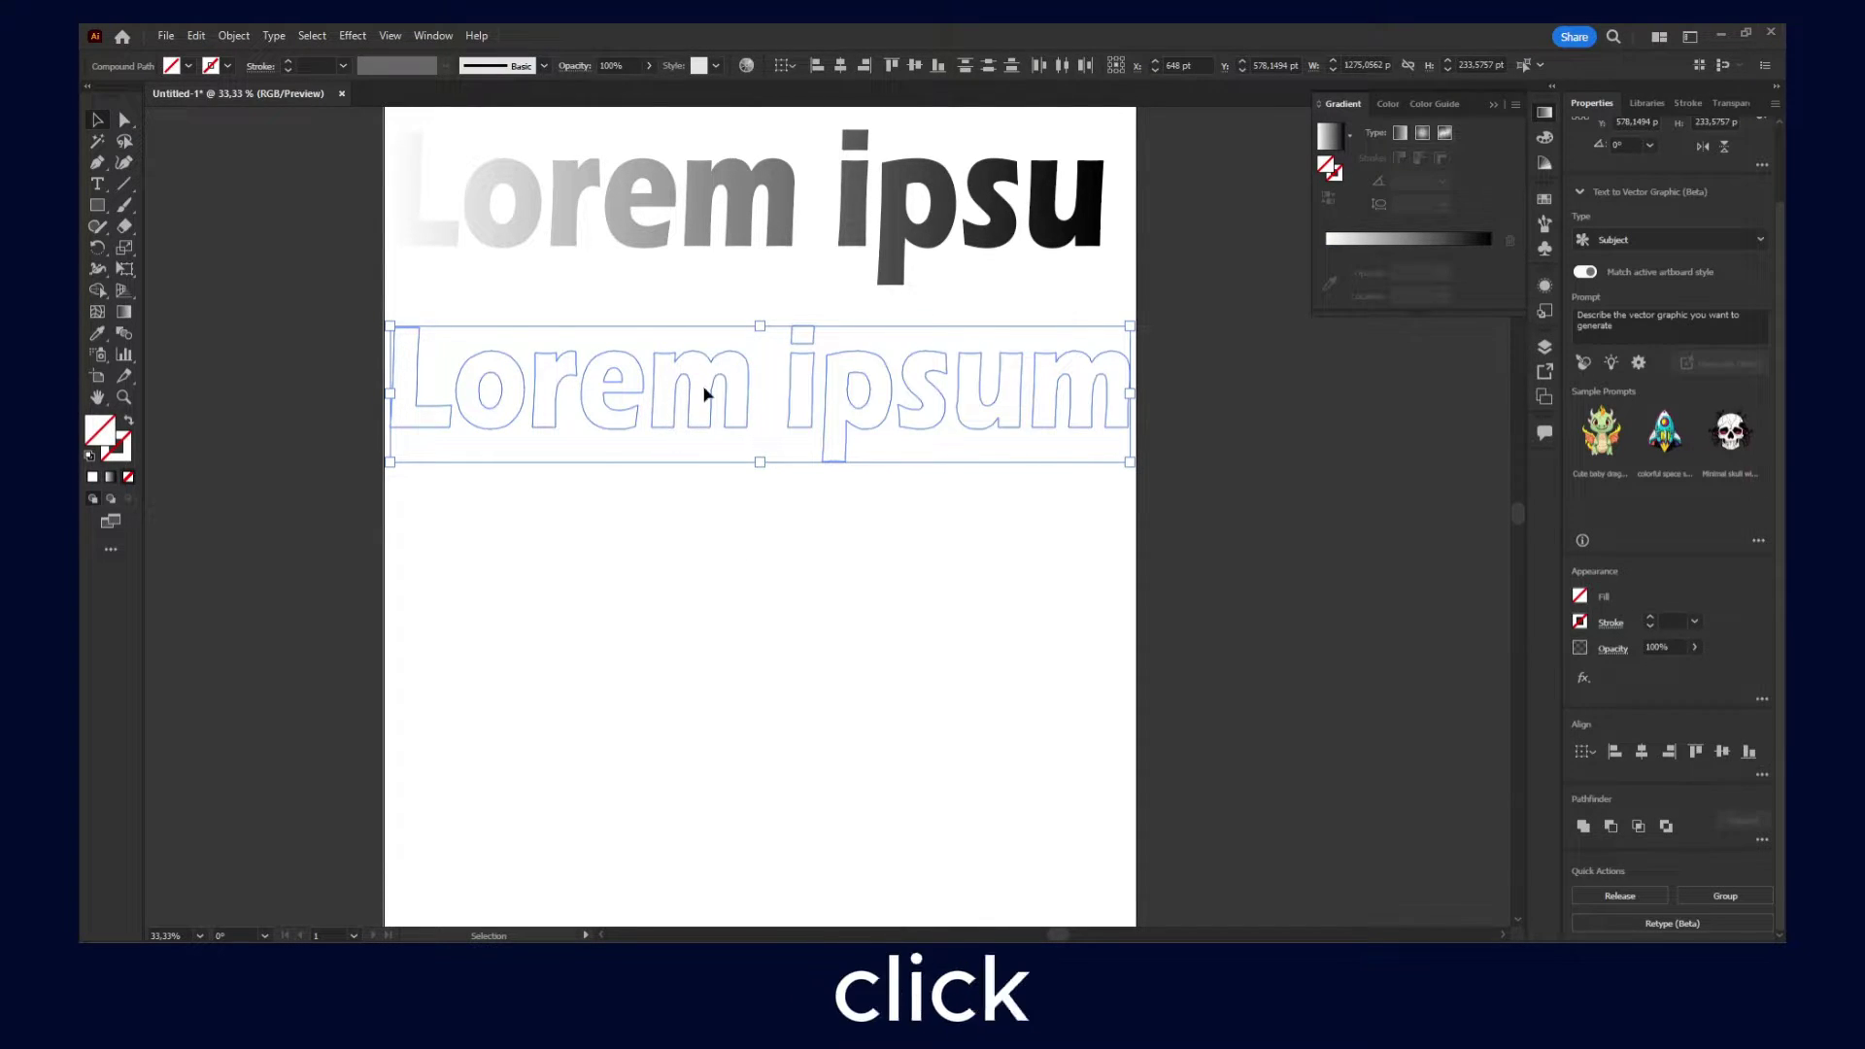
click(486, 308)
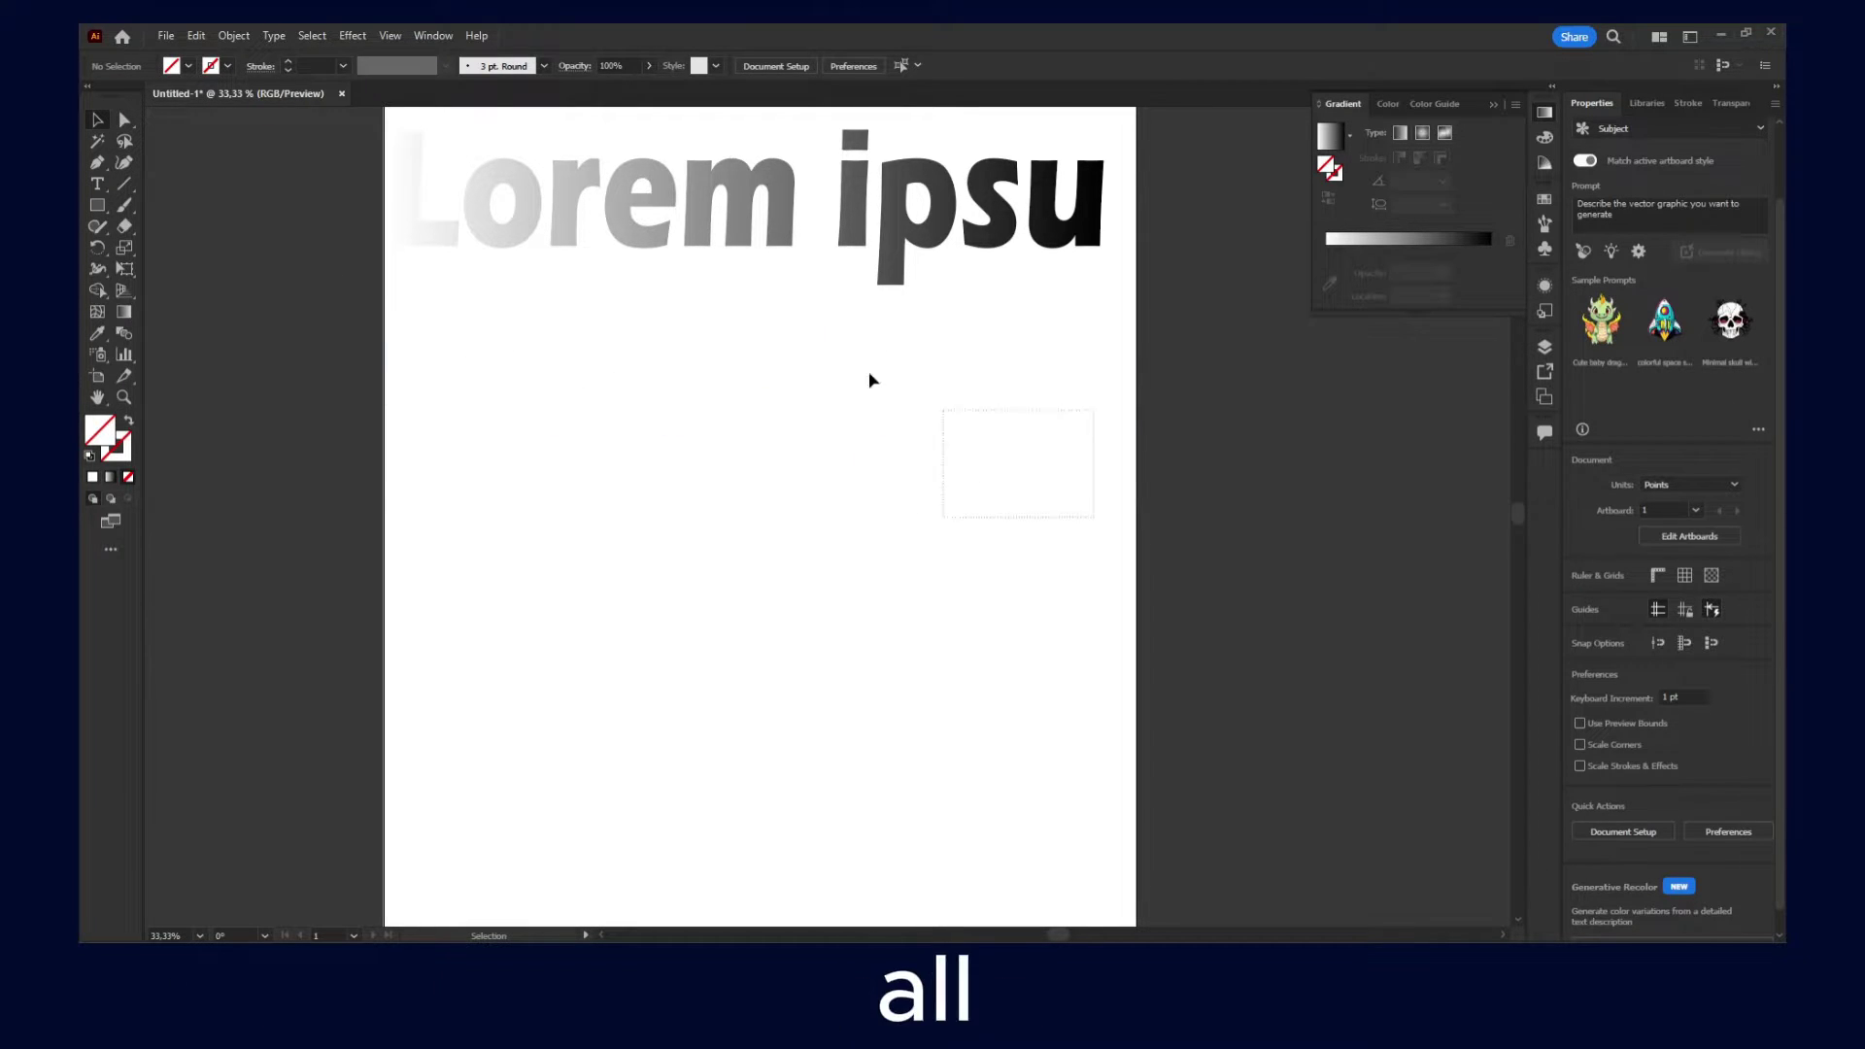
drag(835, 365, 393, 311)
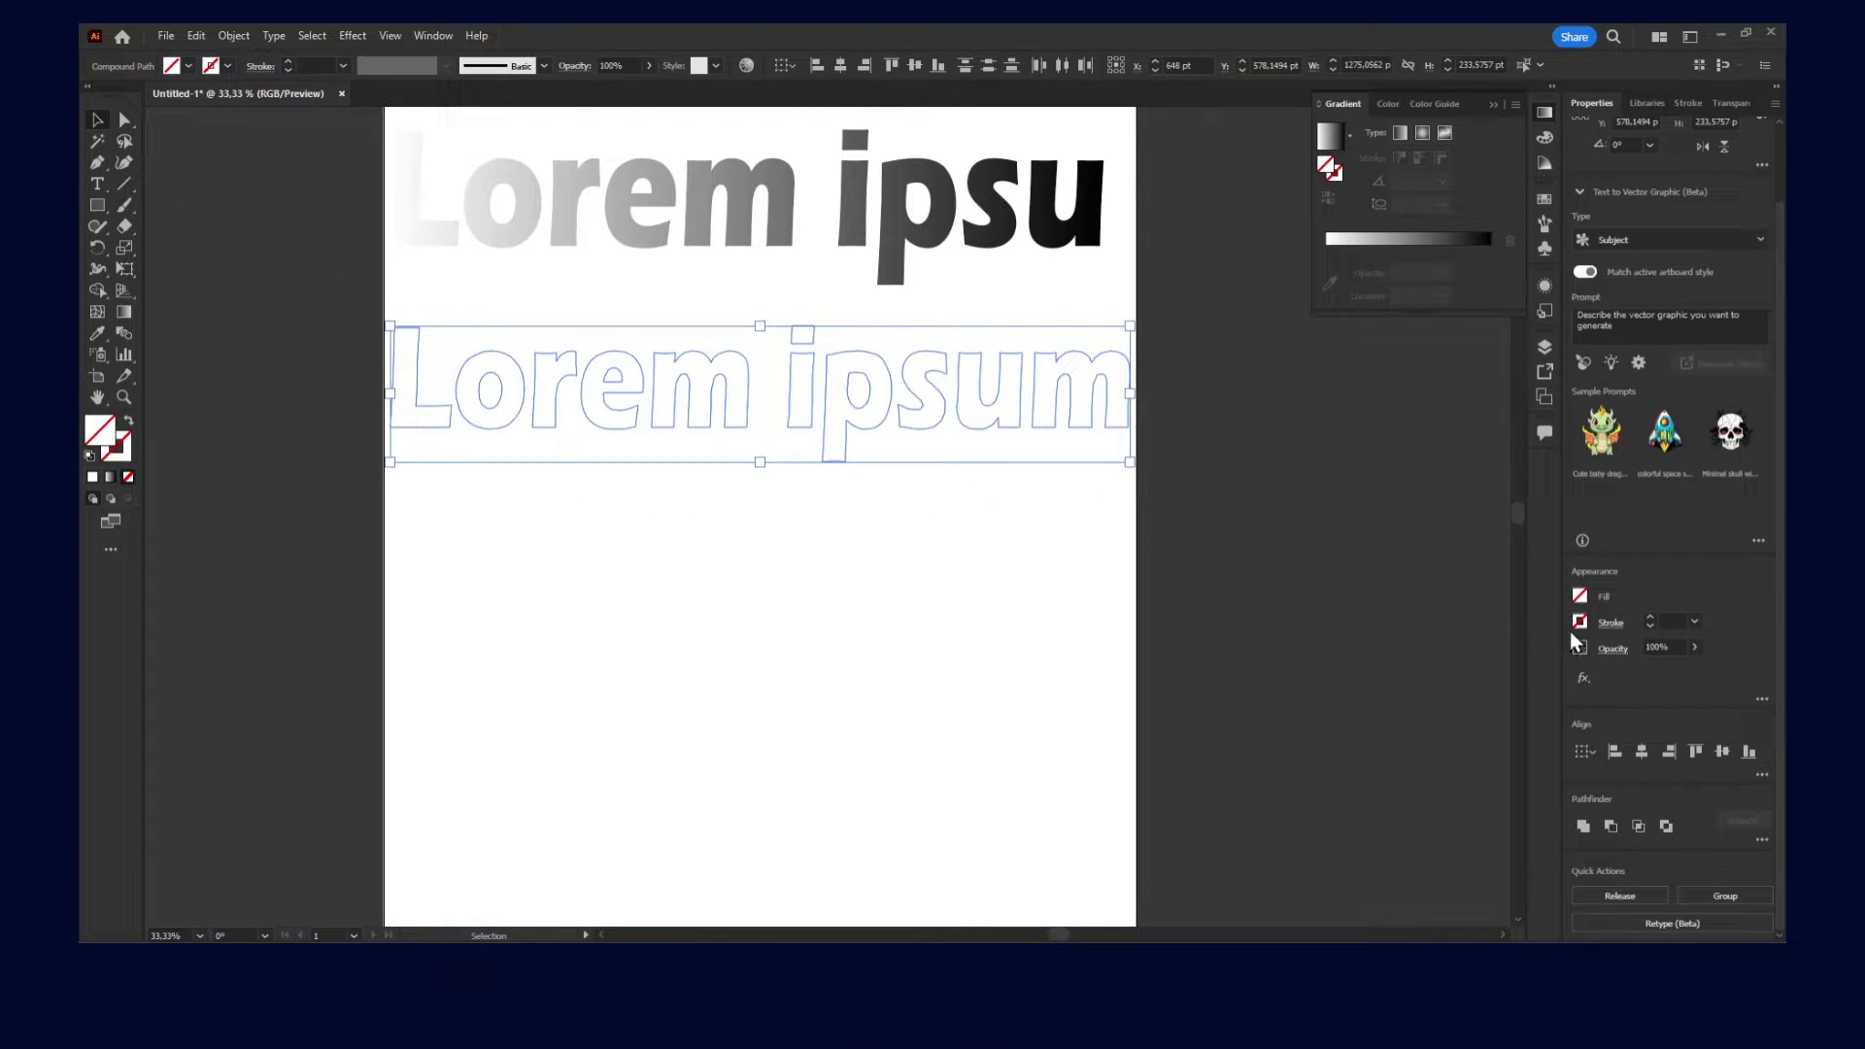
click(1579, 597)
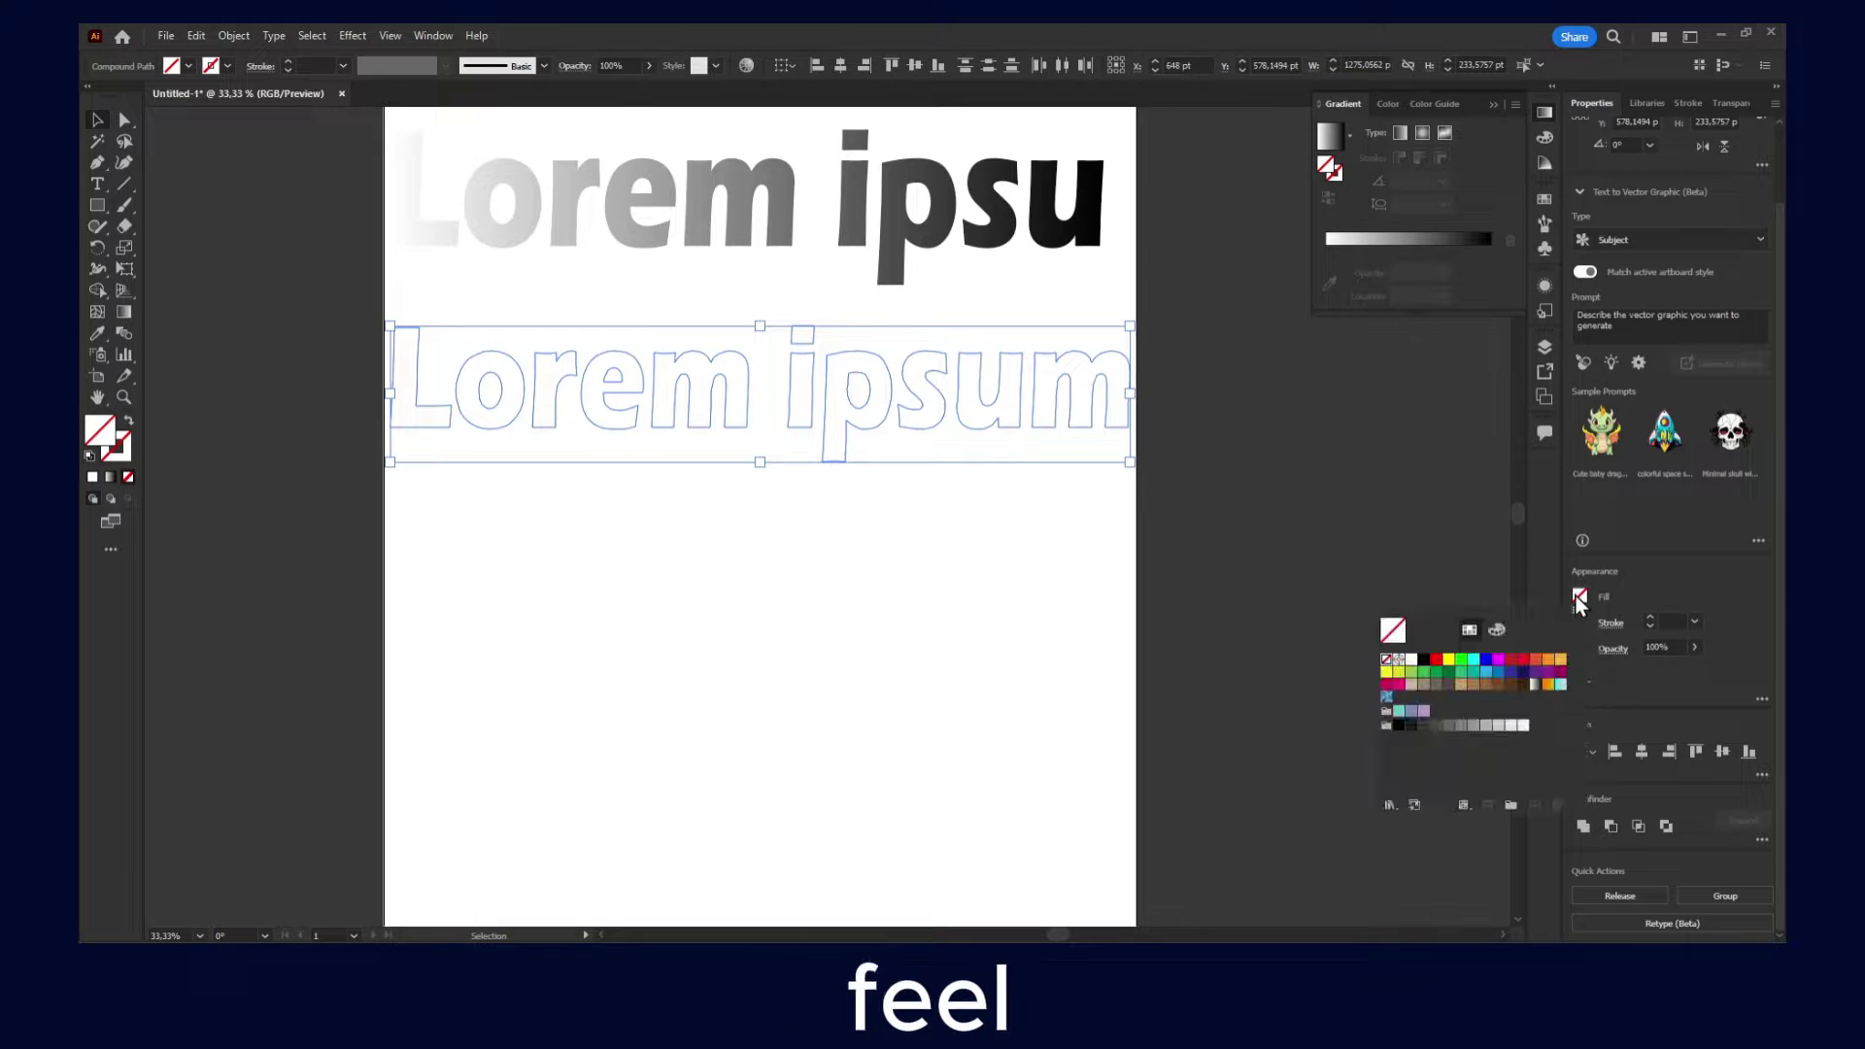
click(1426, 661)
click(881, 587)
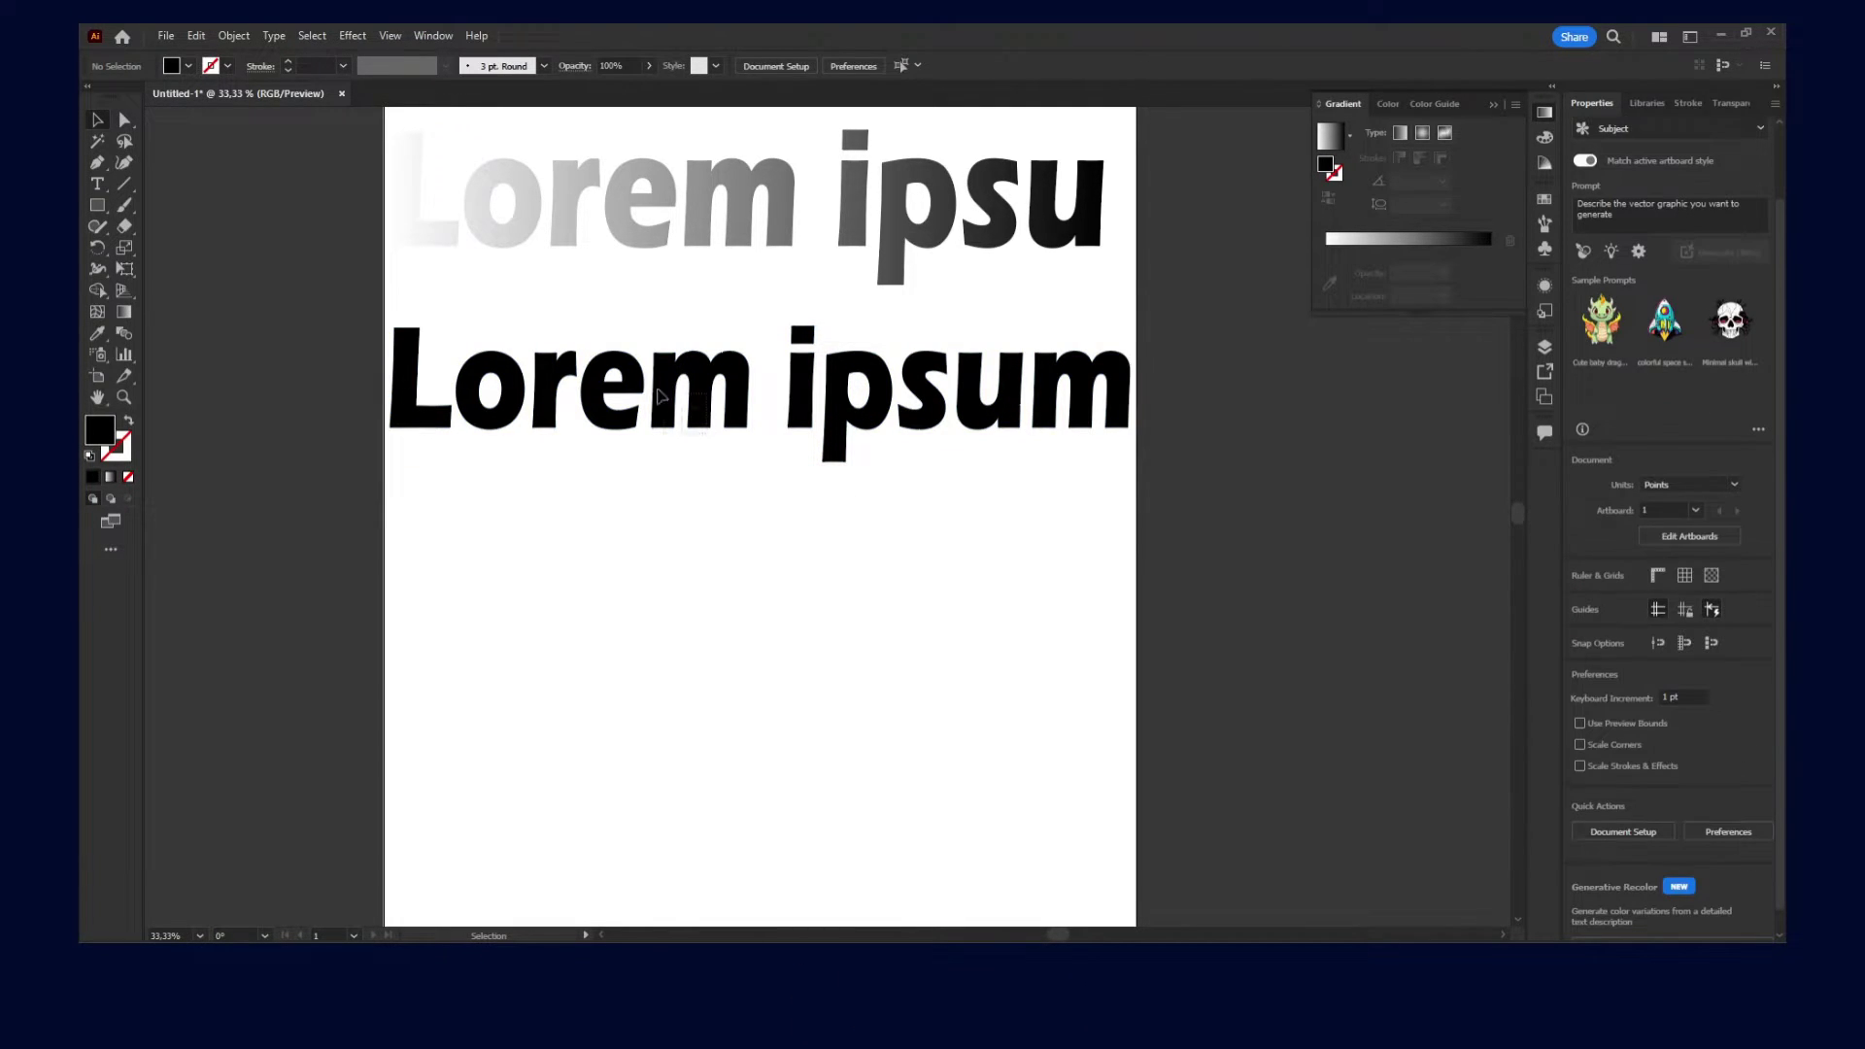
drag(719, 383, 648, 583)
drag(623, 382, 464, 578)
drag(837, 408, 599, 699)
click(715, 560)
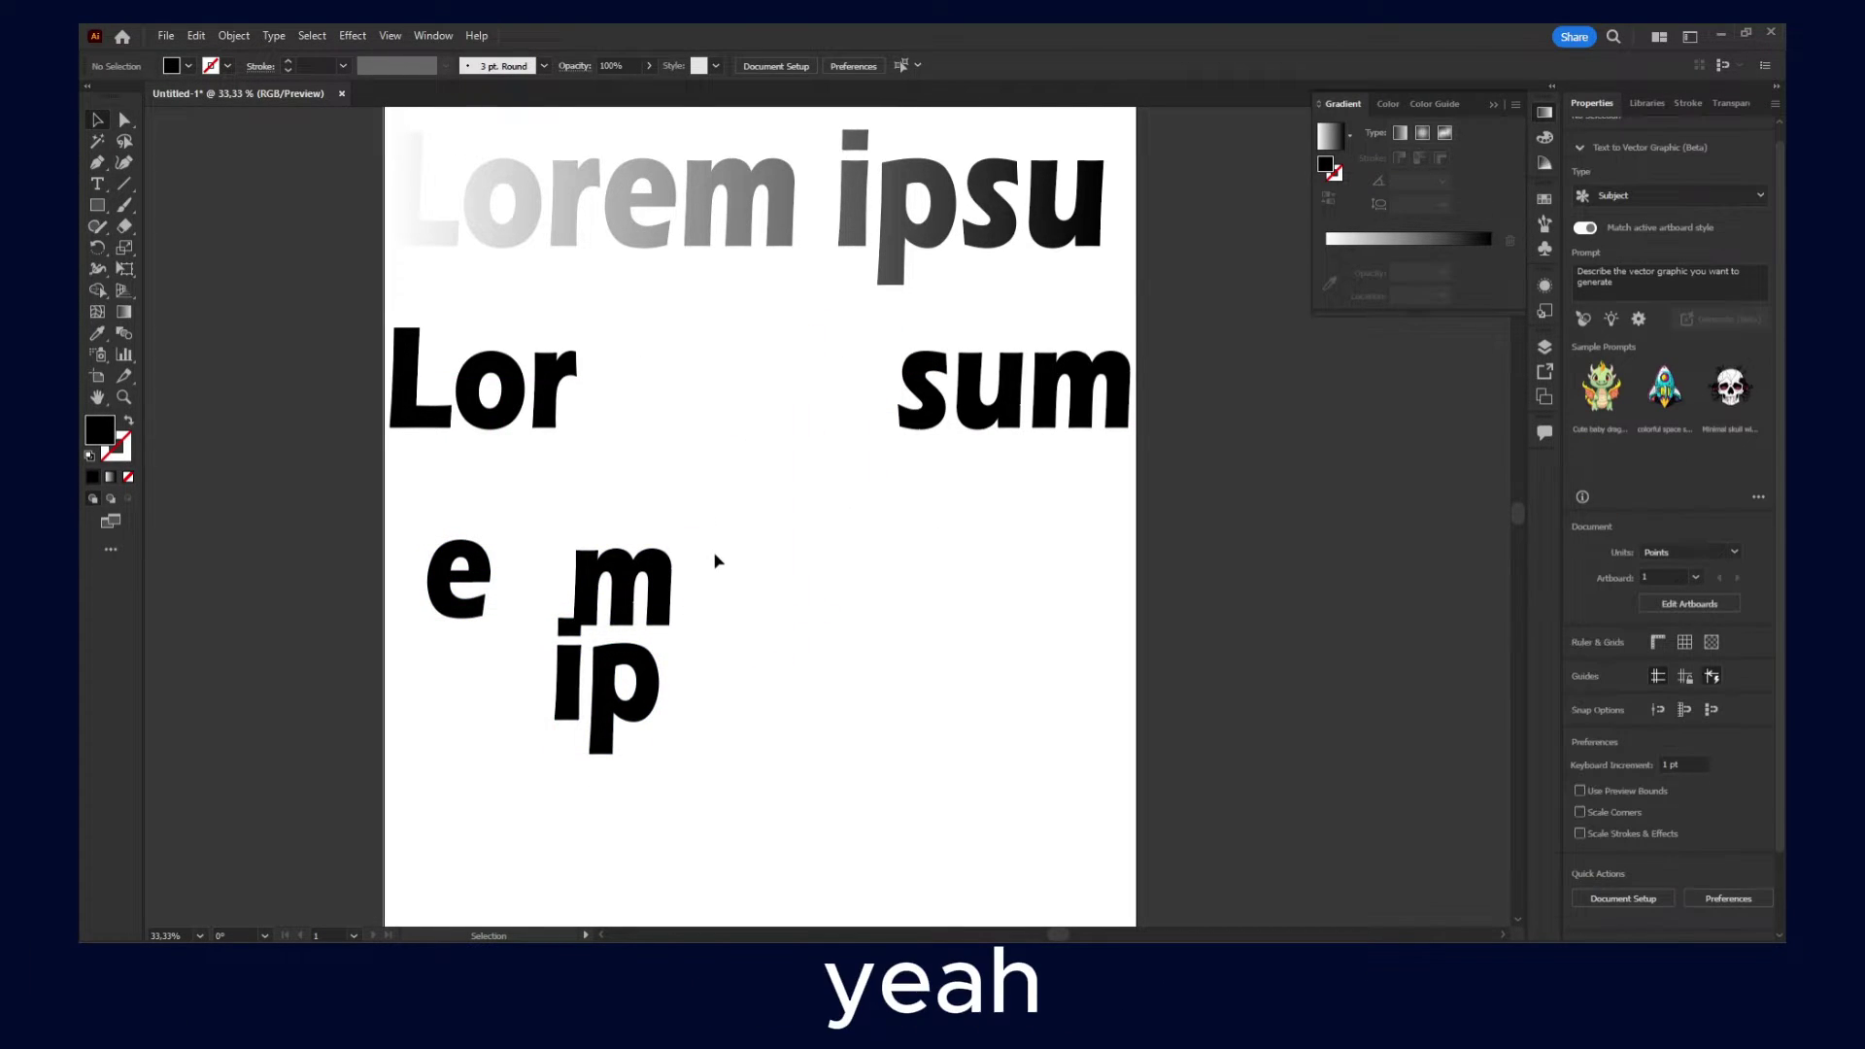
key(ctrl+z)
key(ctrl+z)
key(ctrl+z)
key(ctrl+z)
key(ctrl+z)
- Marquee-select the lower outlined Lorem ipsum group
key(a)
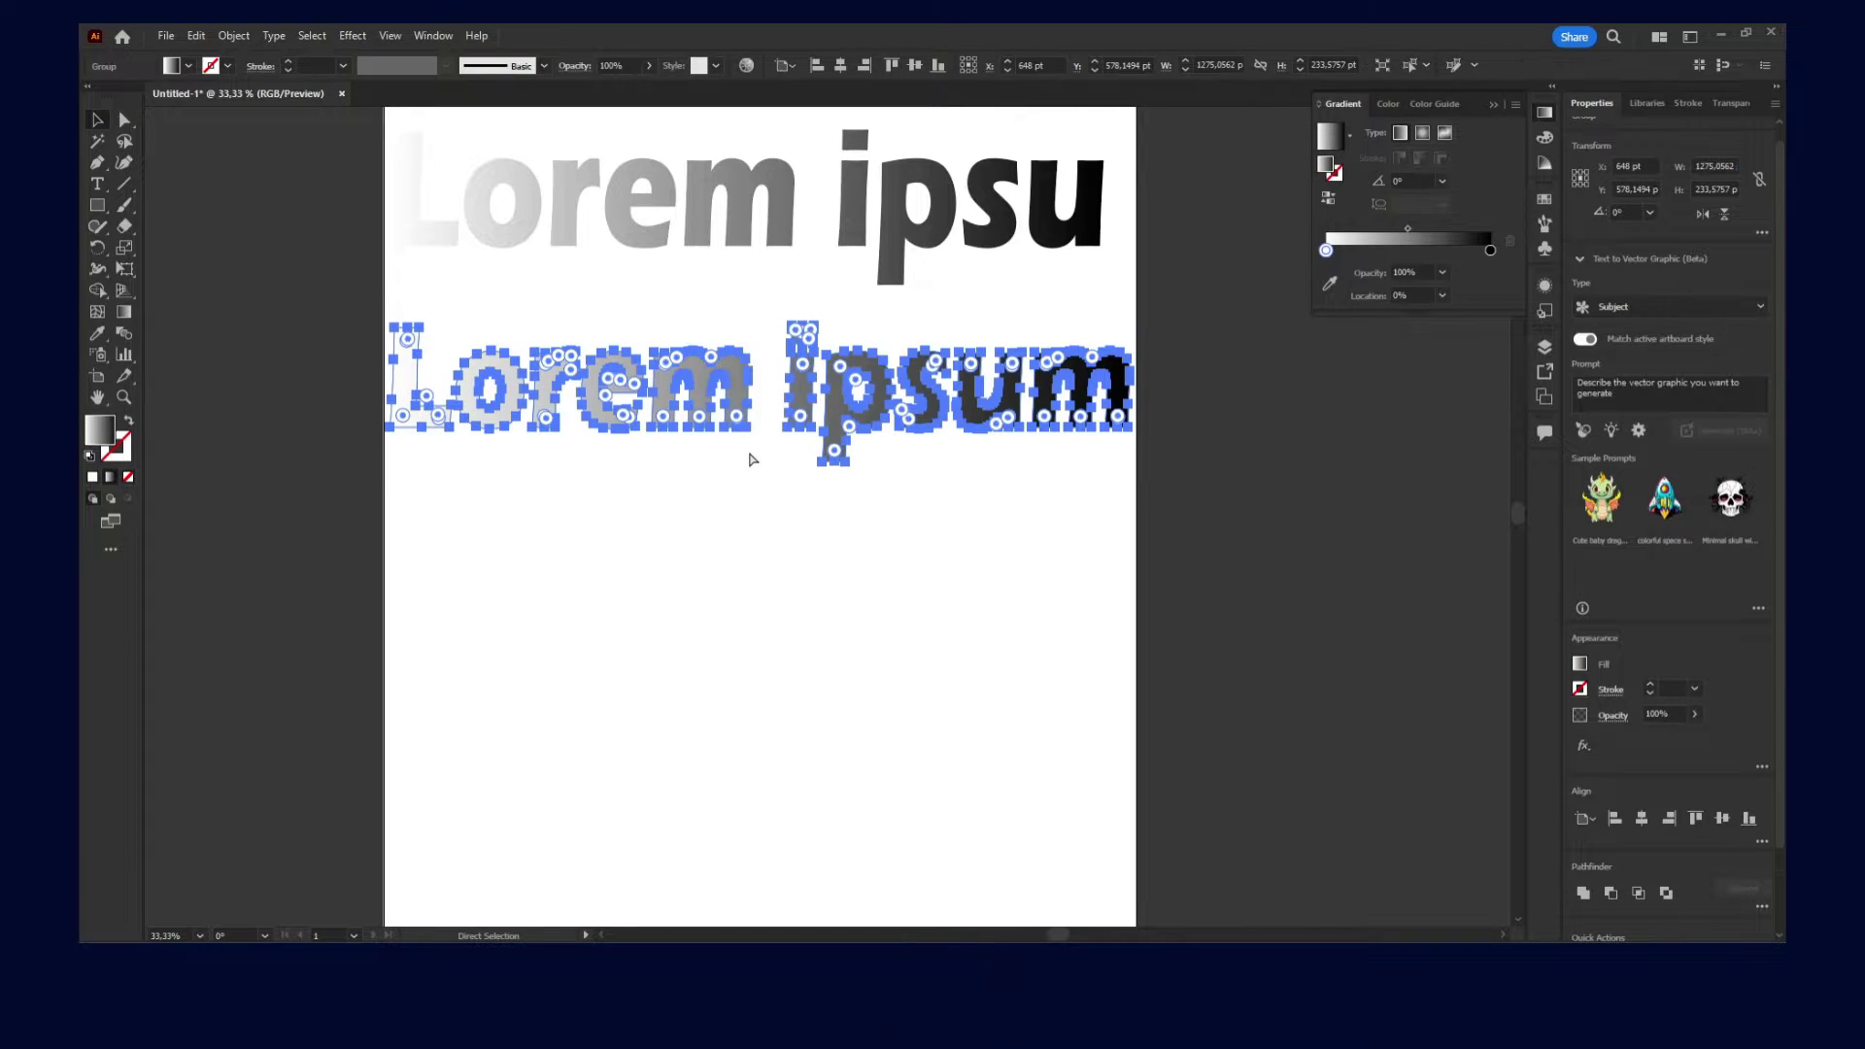
key(v)
click(256, 41)
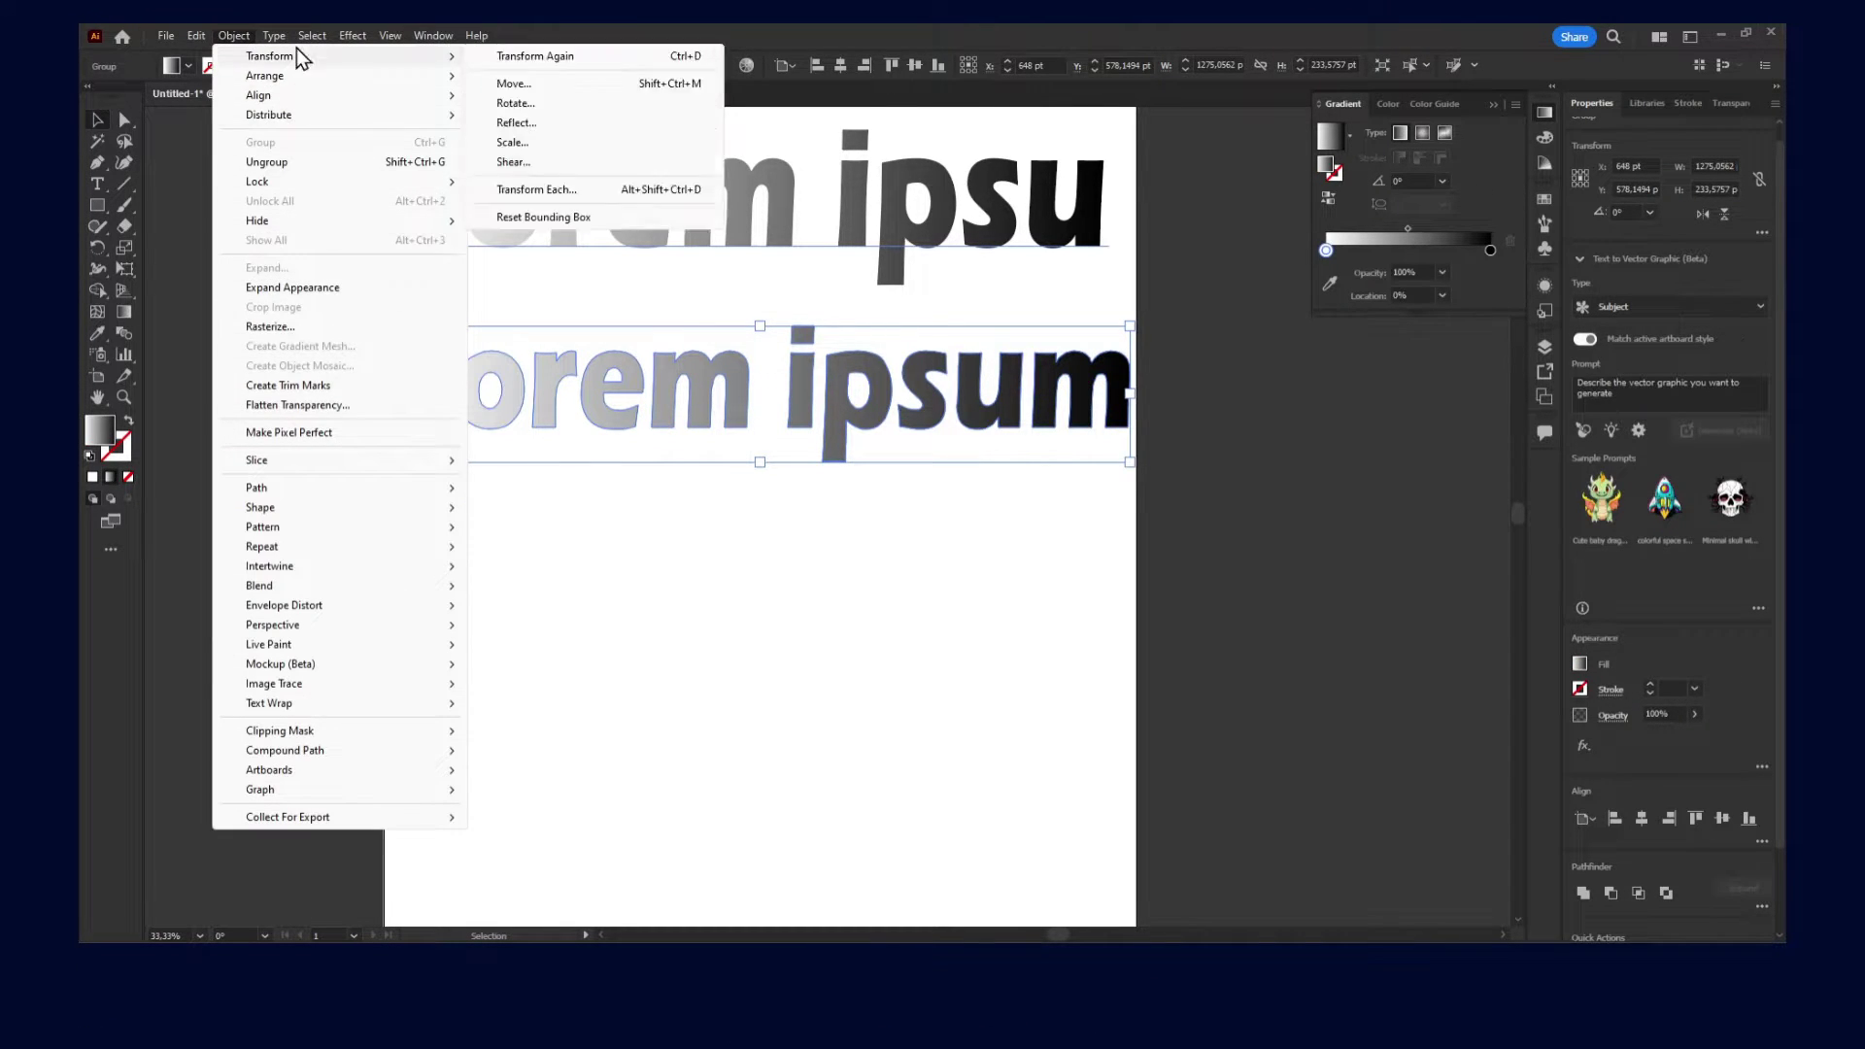
click(295, 44)
click(274, 36)
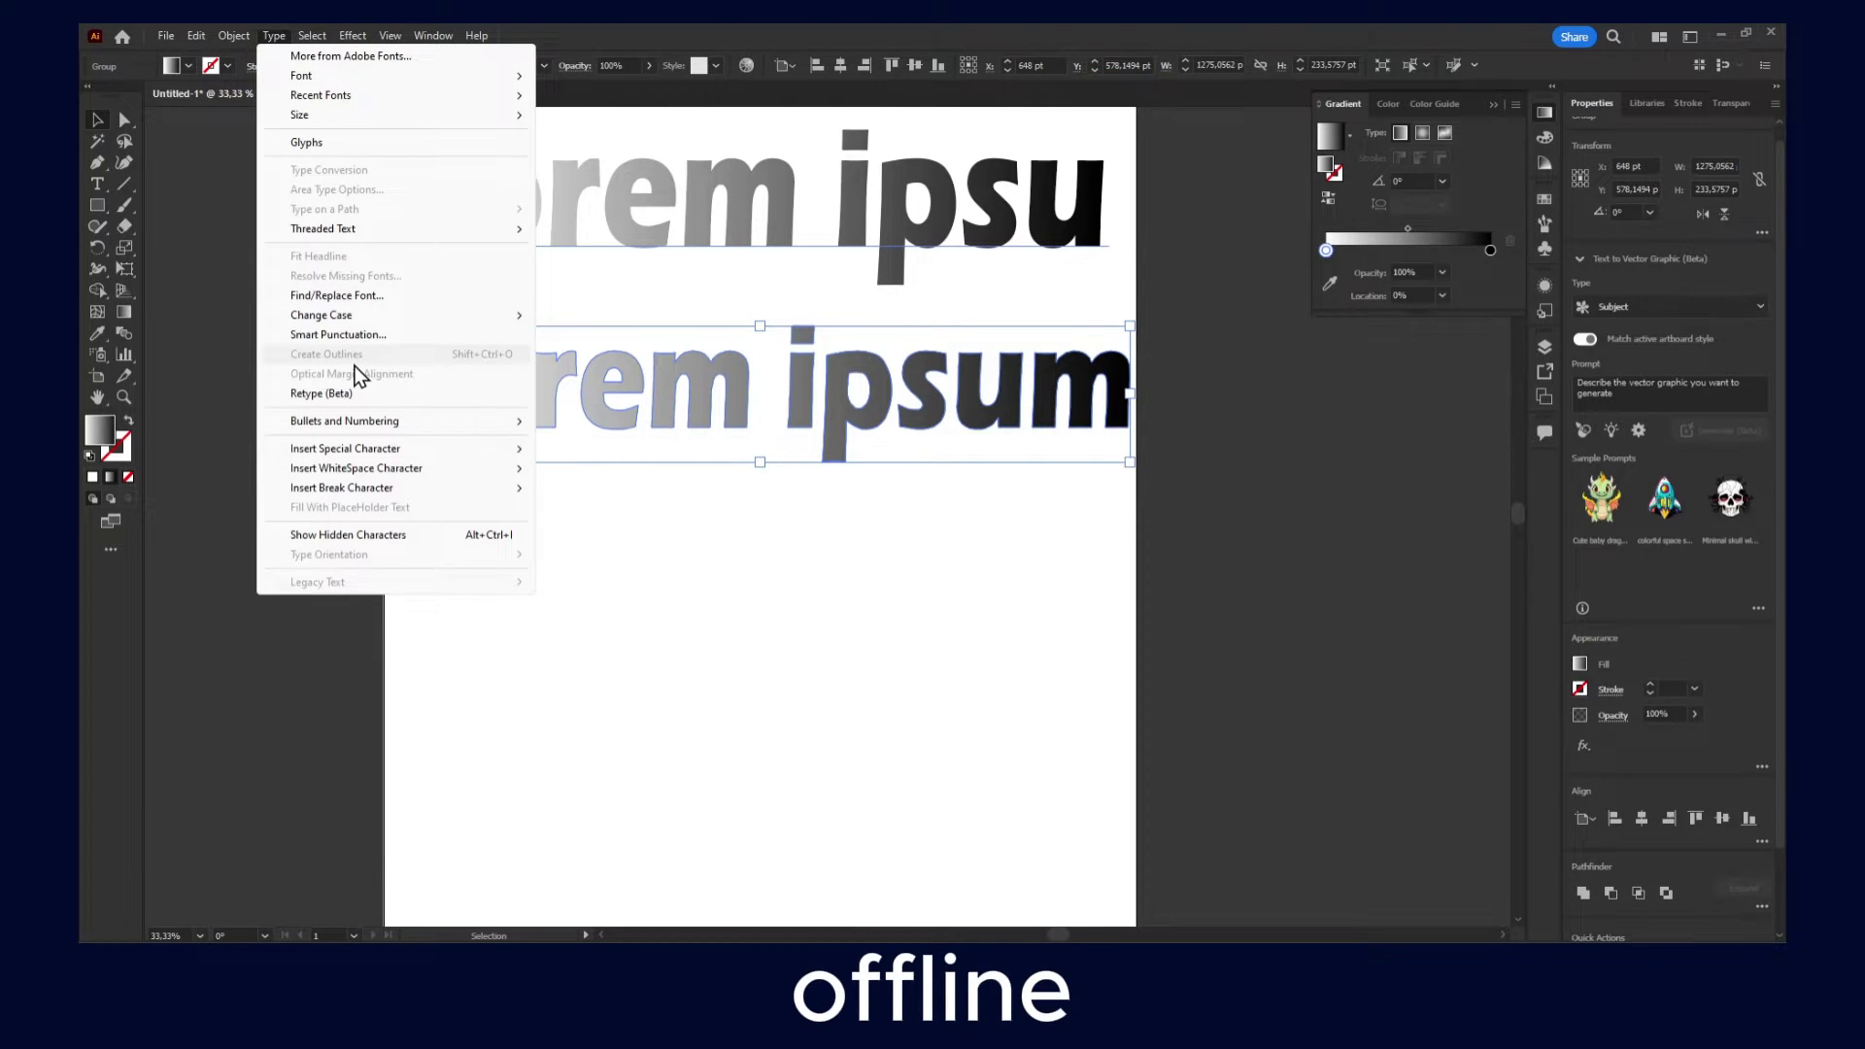
click(1057, 507)
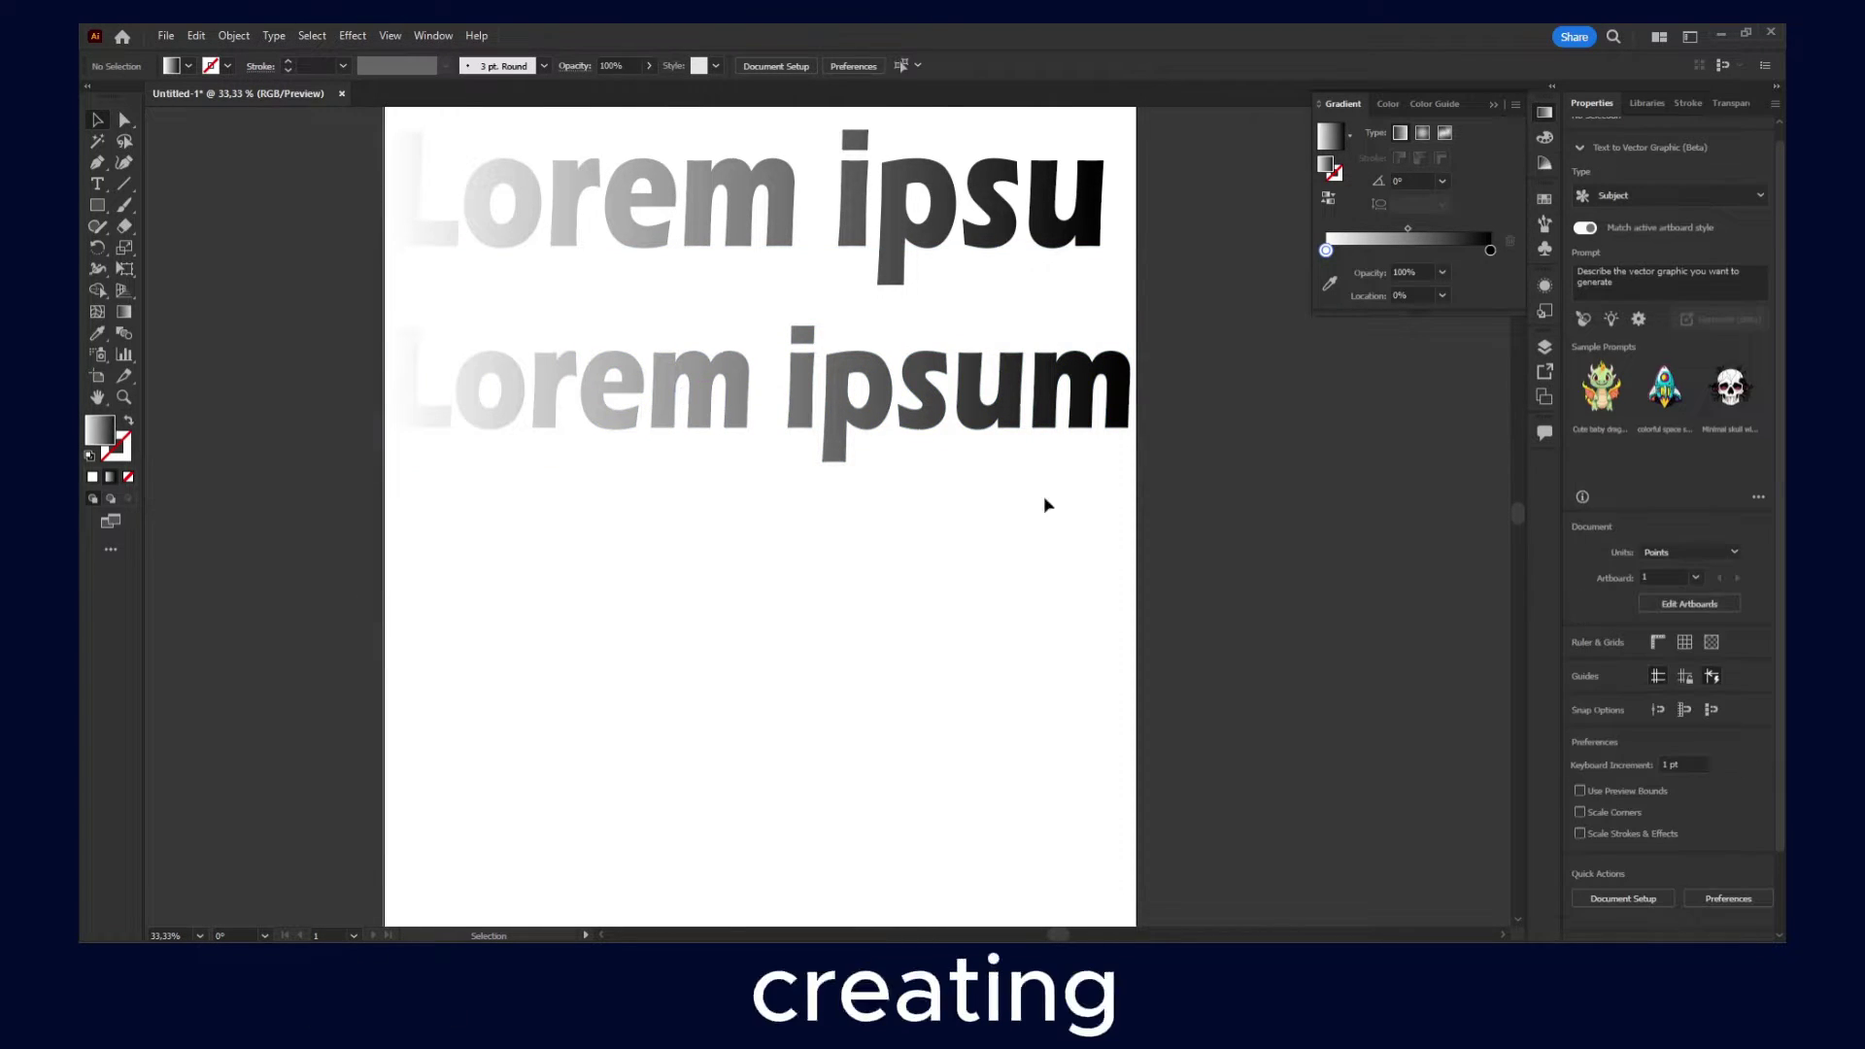
drag(1057, 507, 433, 324)
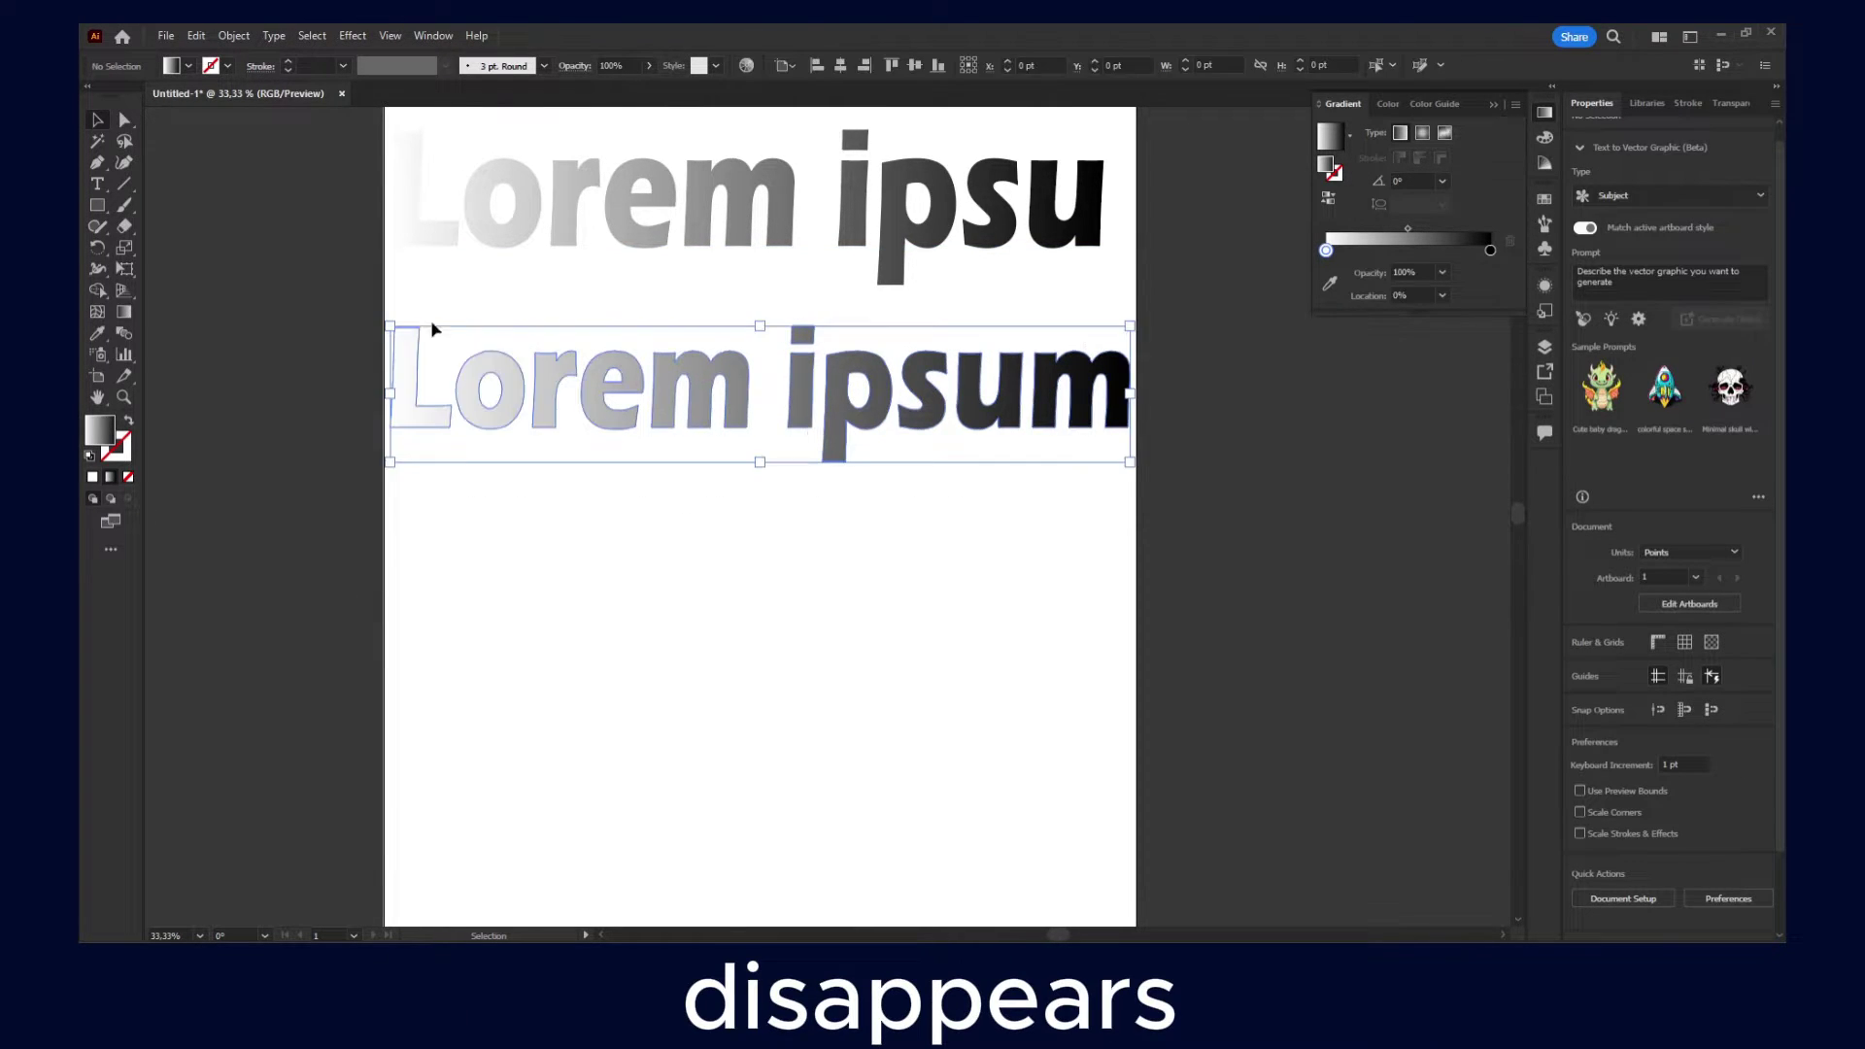
- Bring up the outlined group's context menu to reach Simplify
right_click(934, 366)
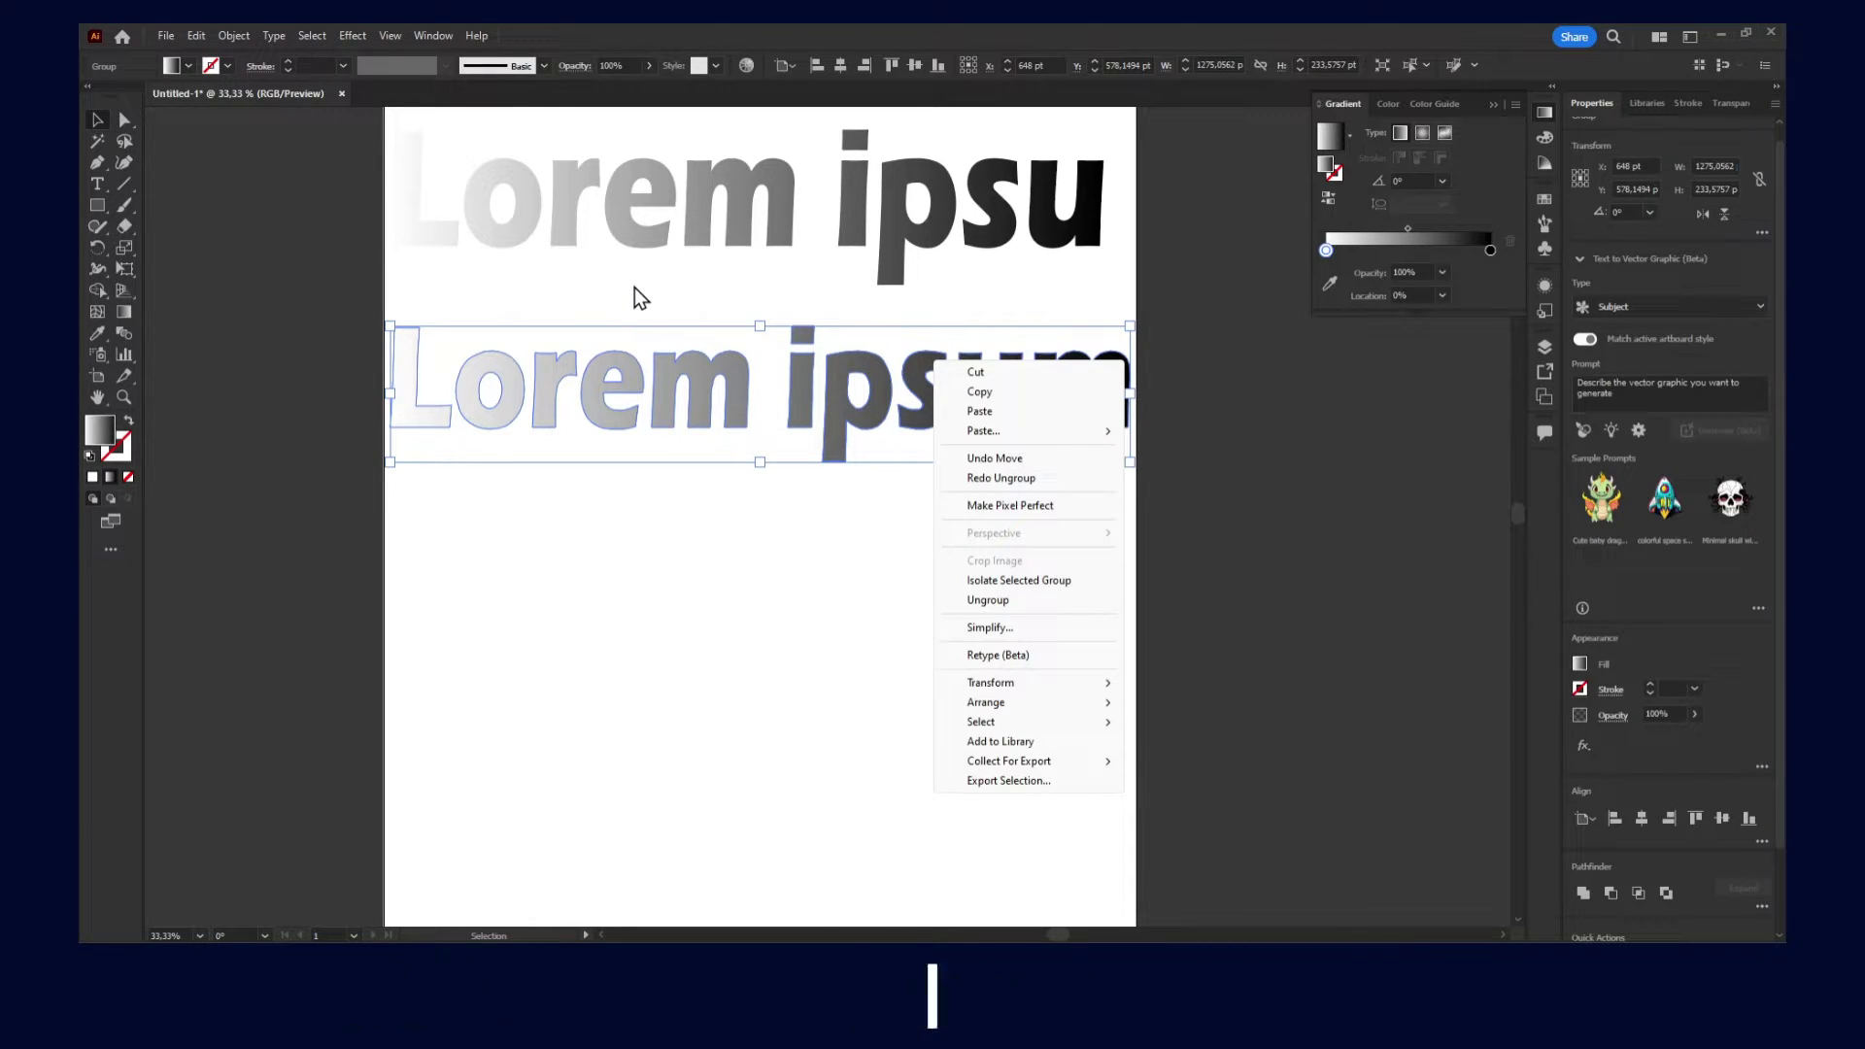
click(238, 36)
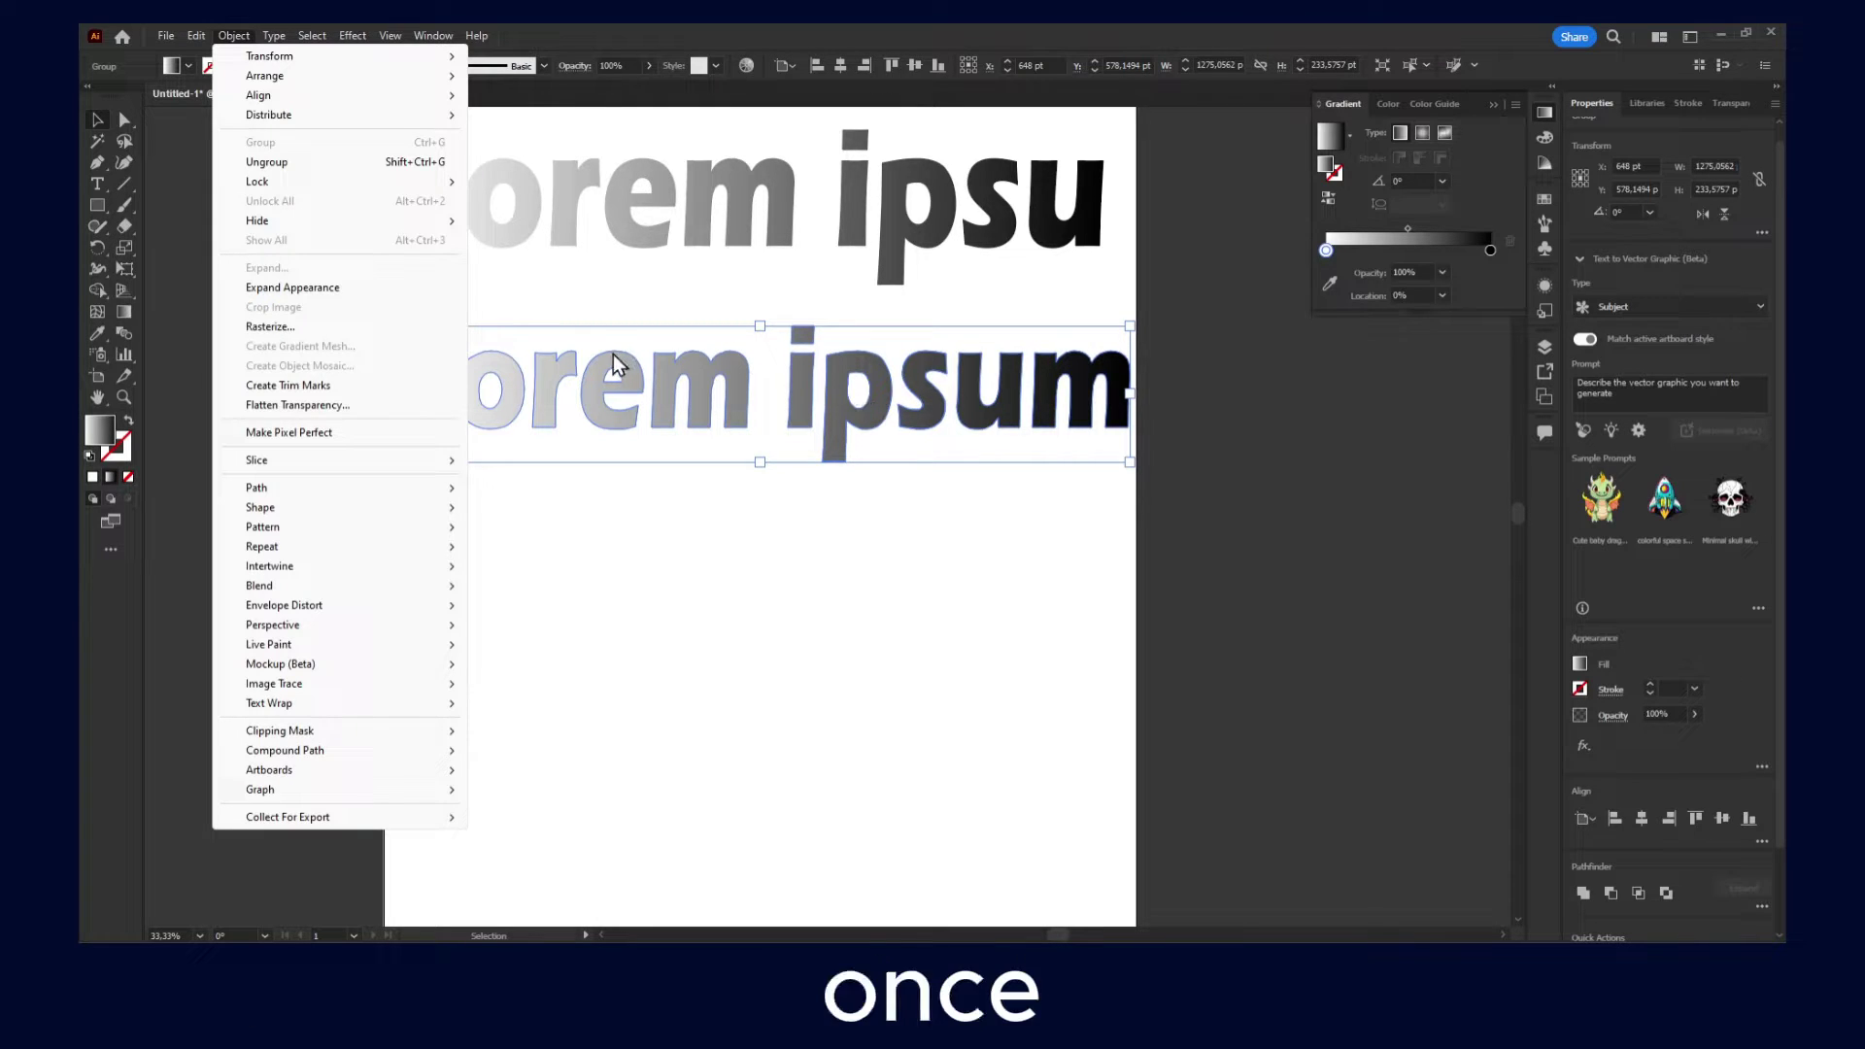
mouse_move(272, 37)
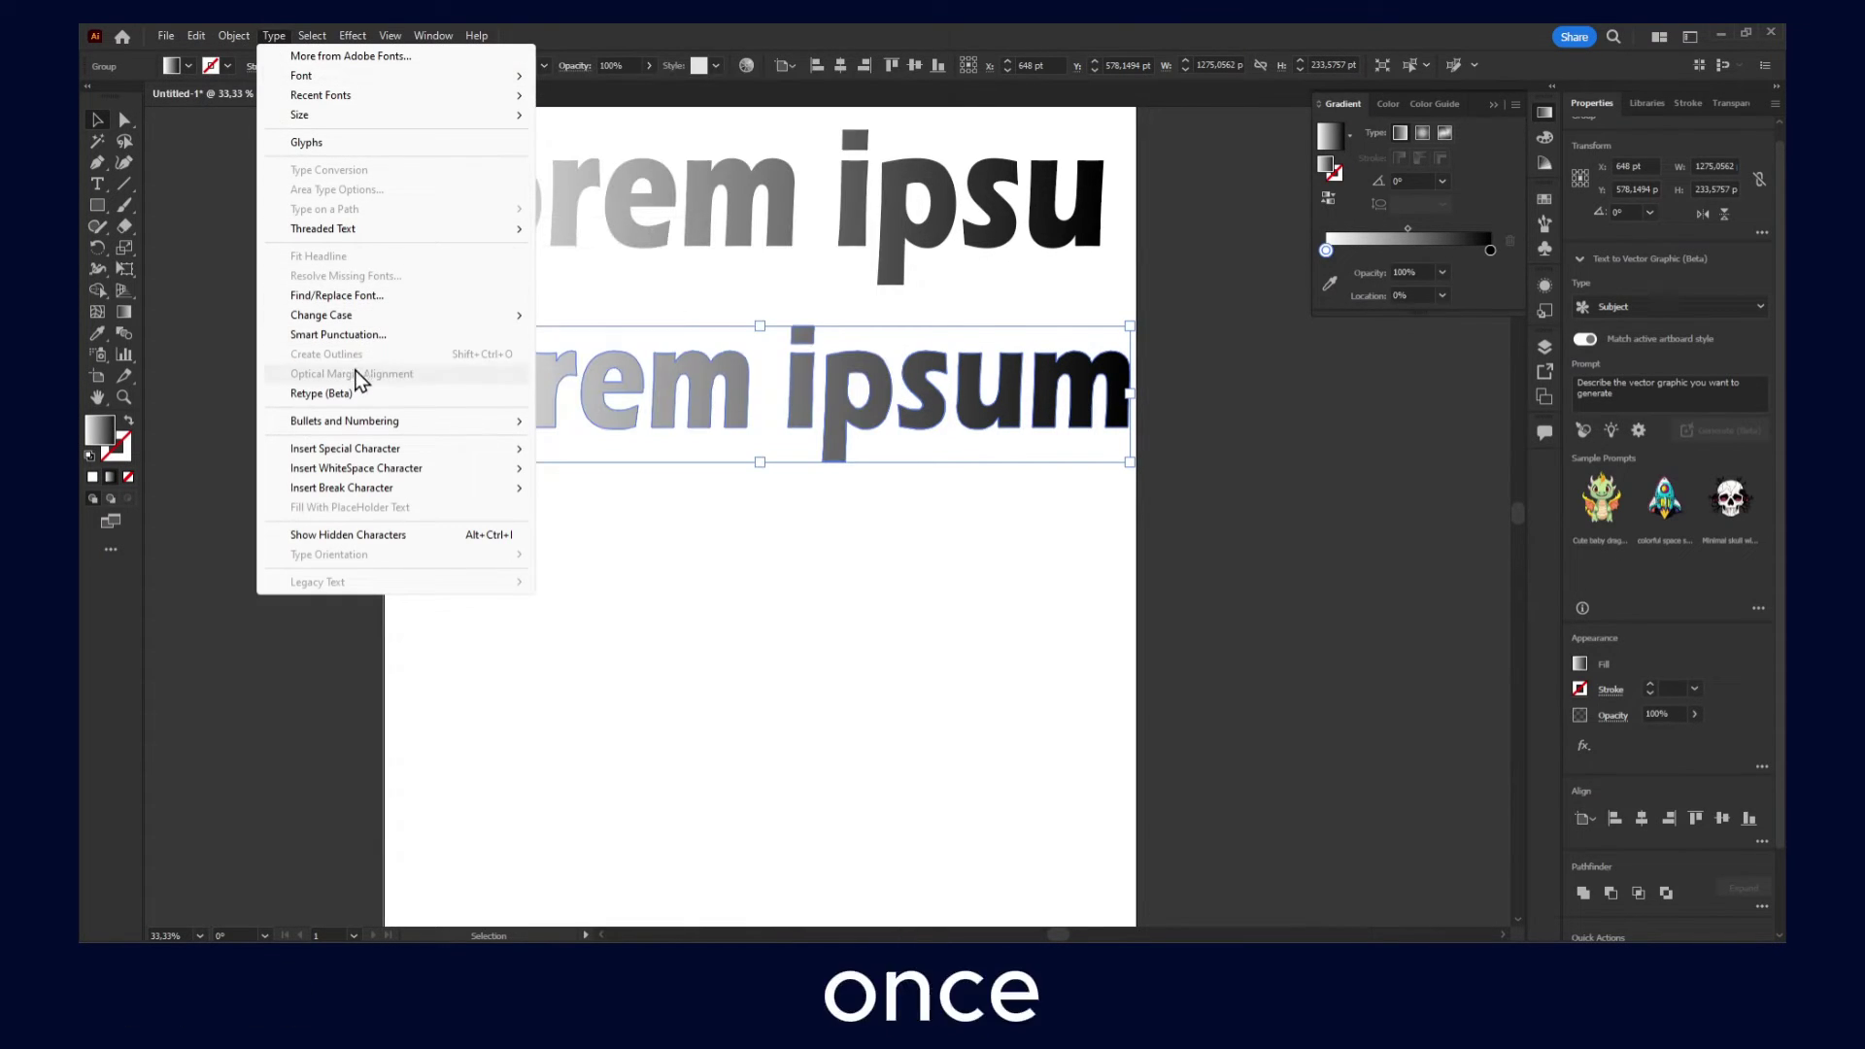
right_click(651, 374)
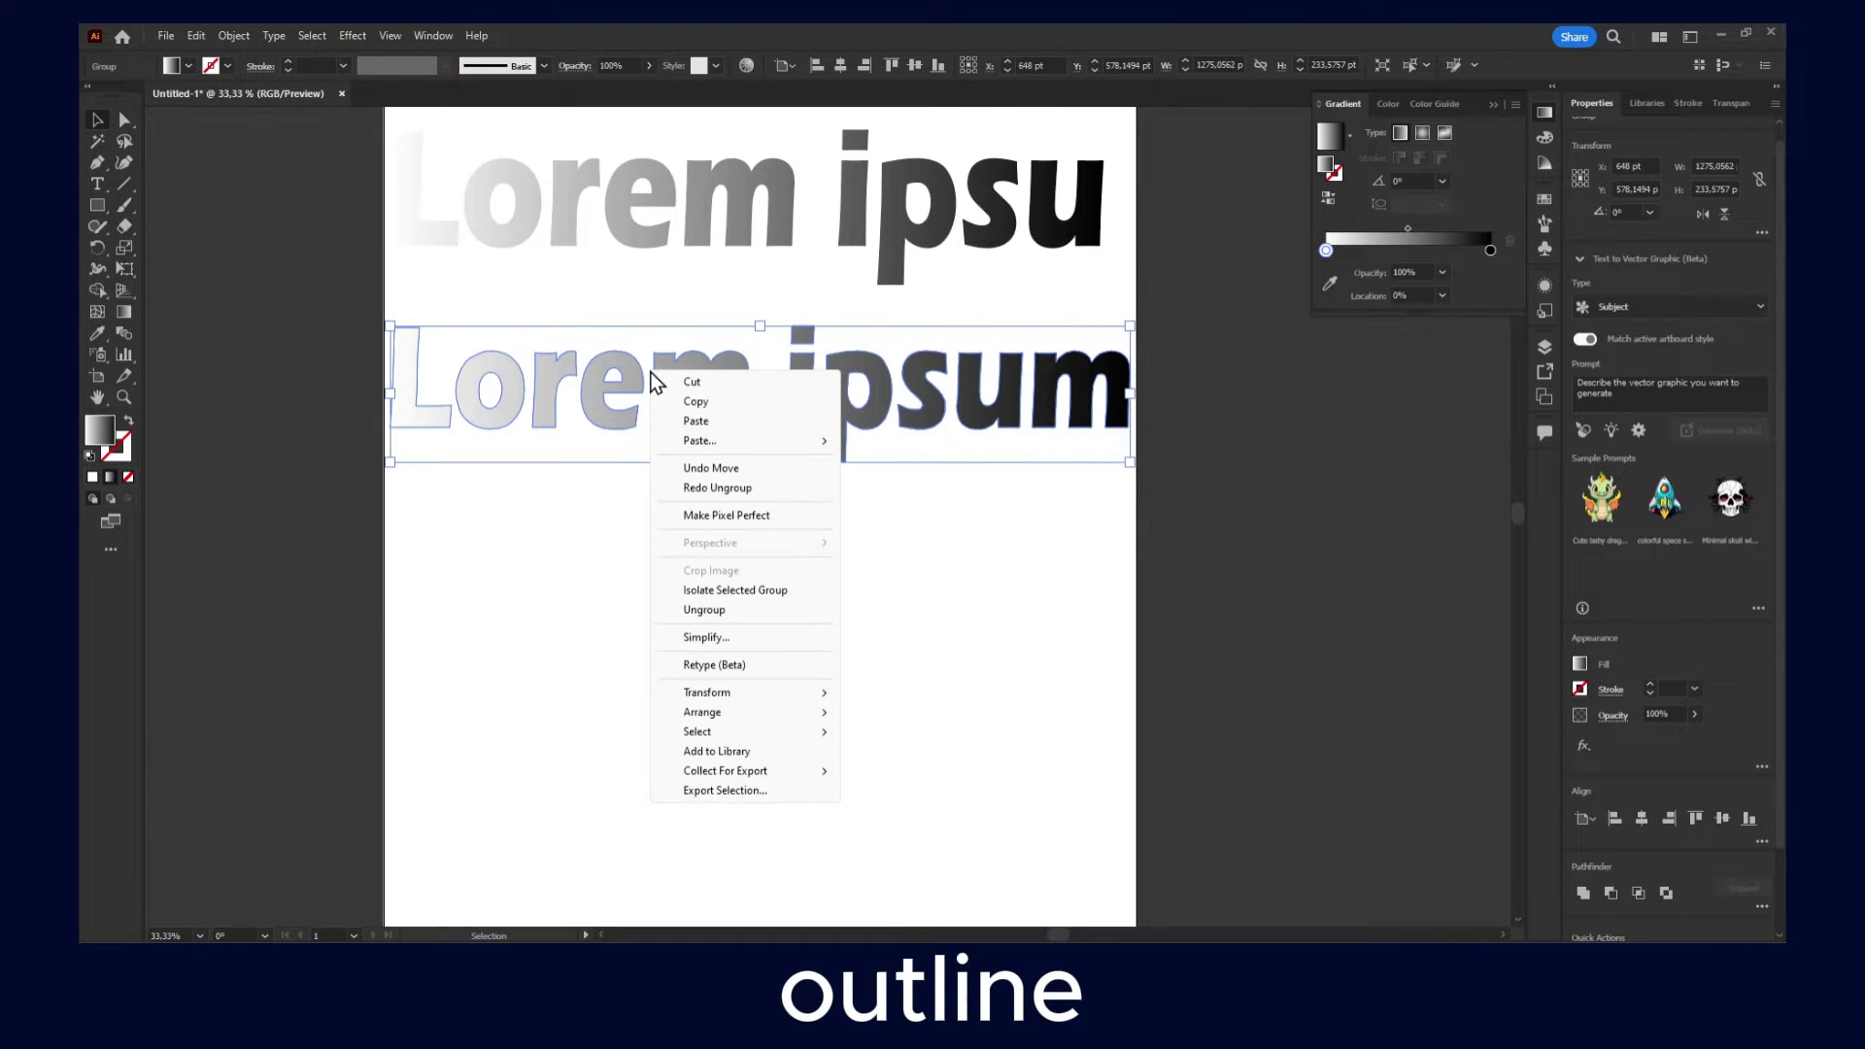
right_click(581, 392)
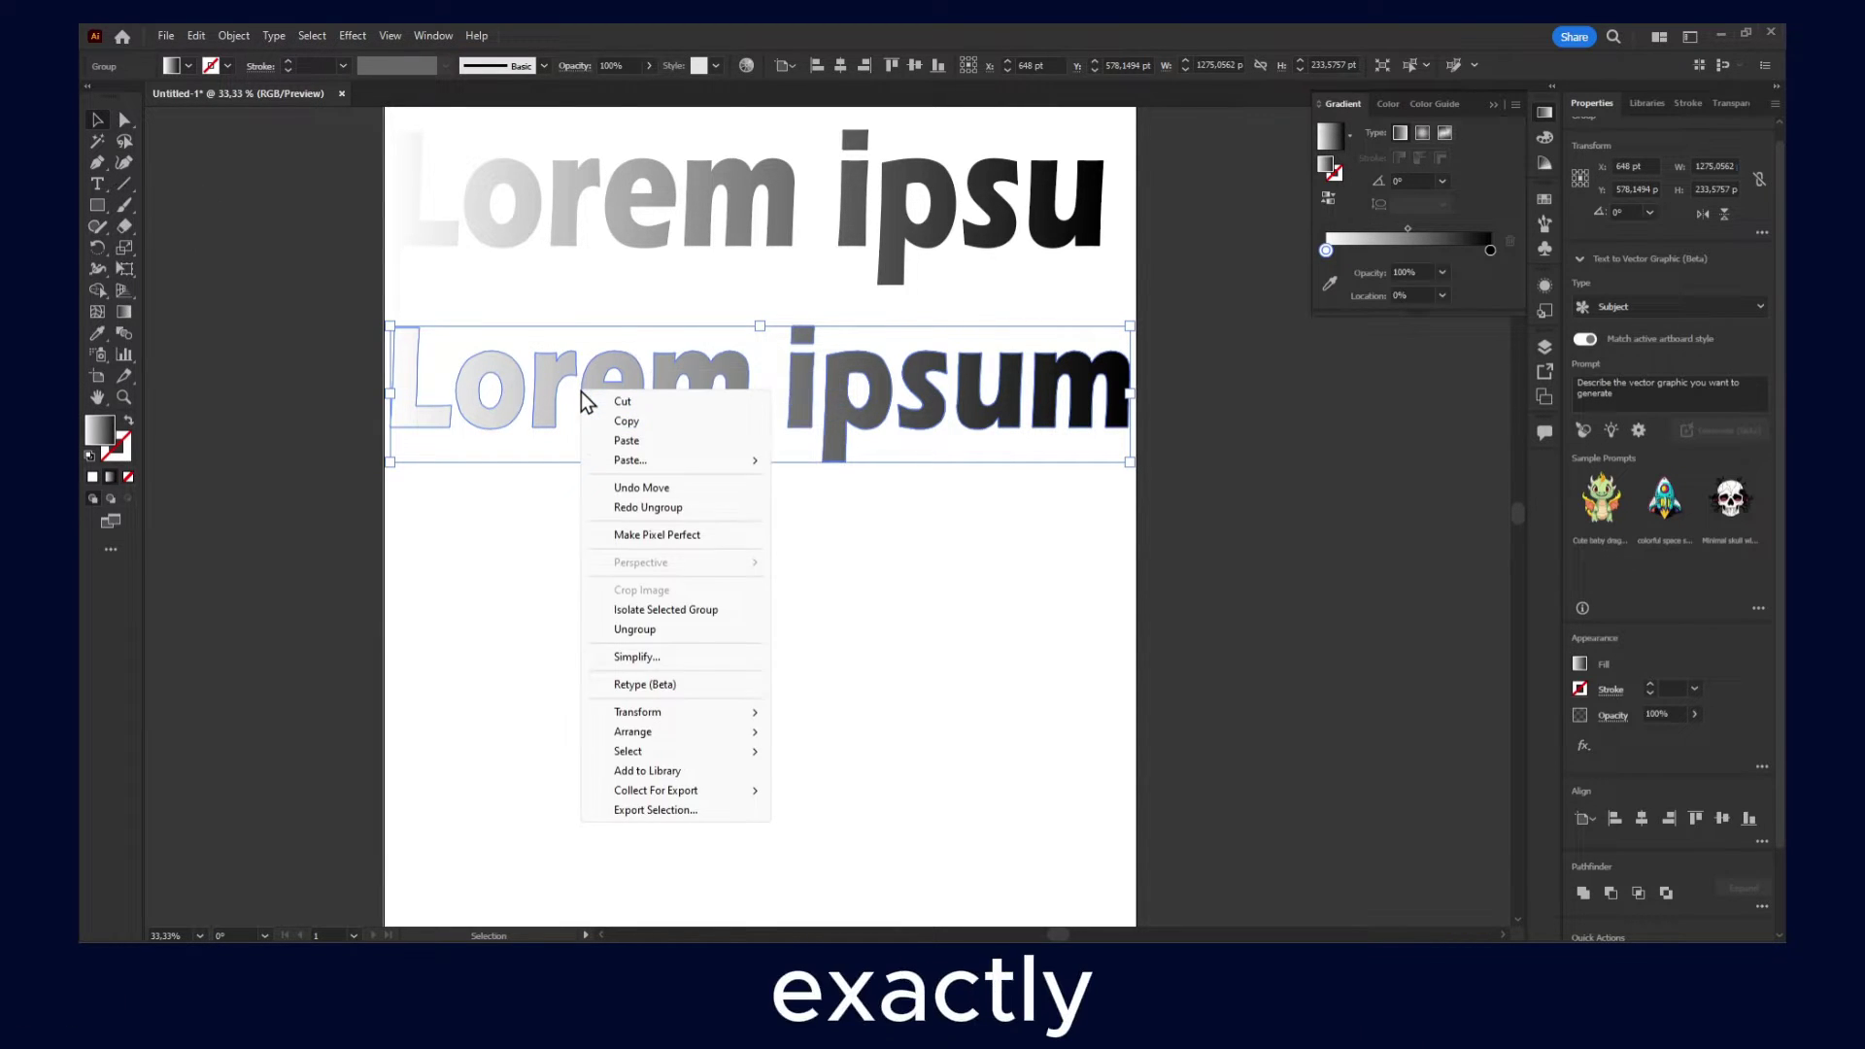
click(97, 195)
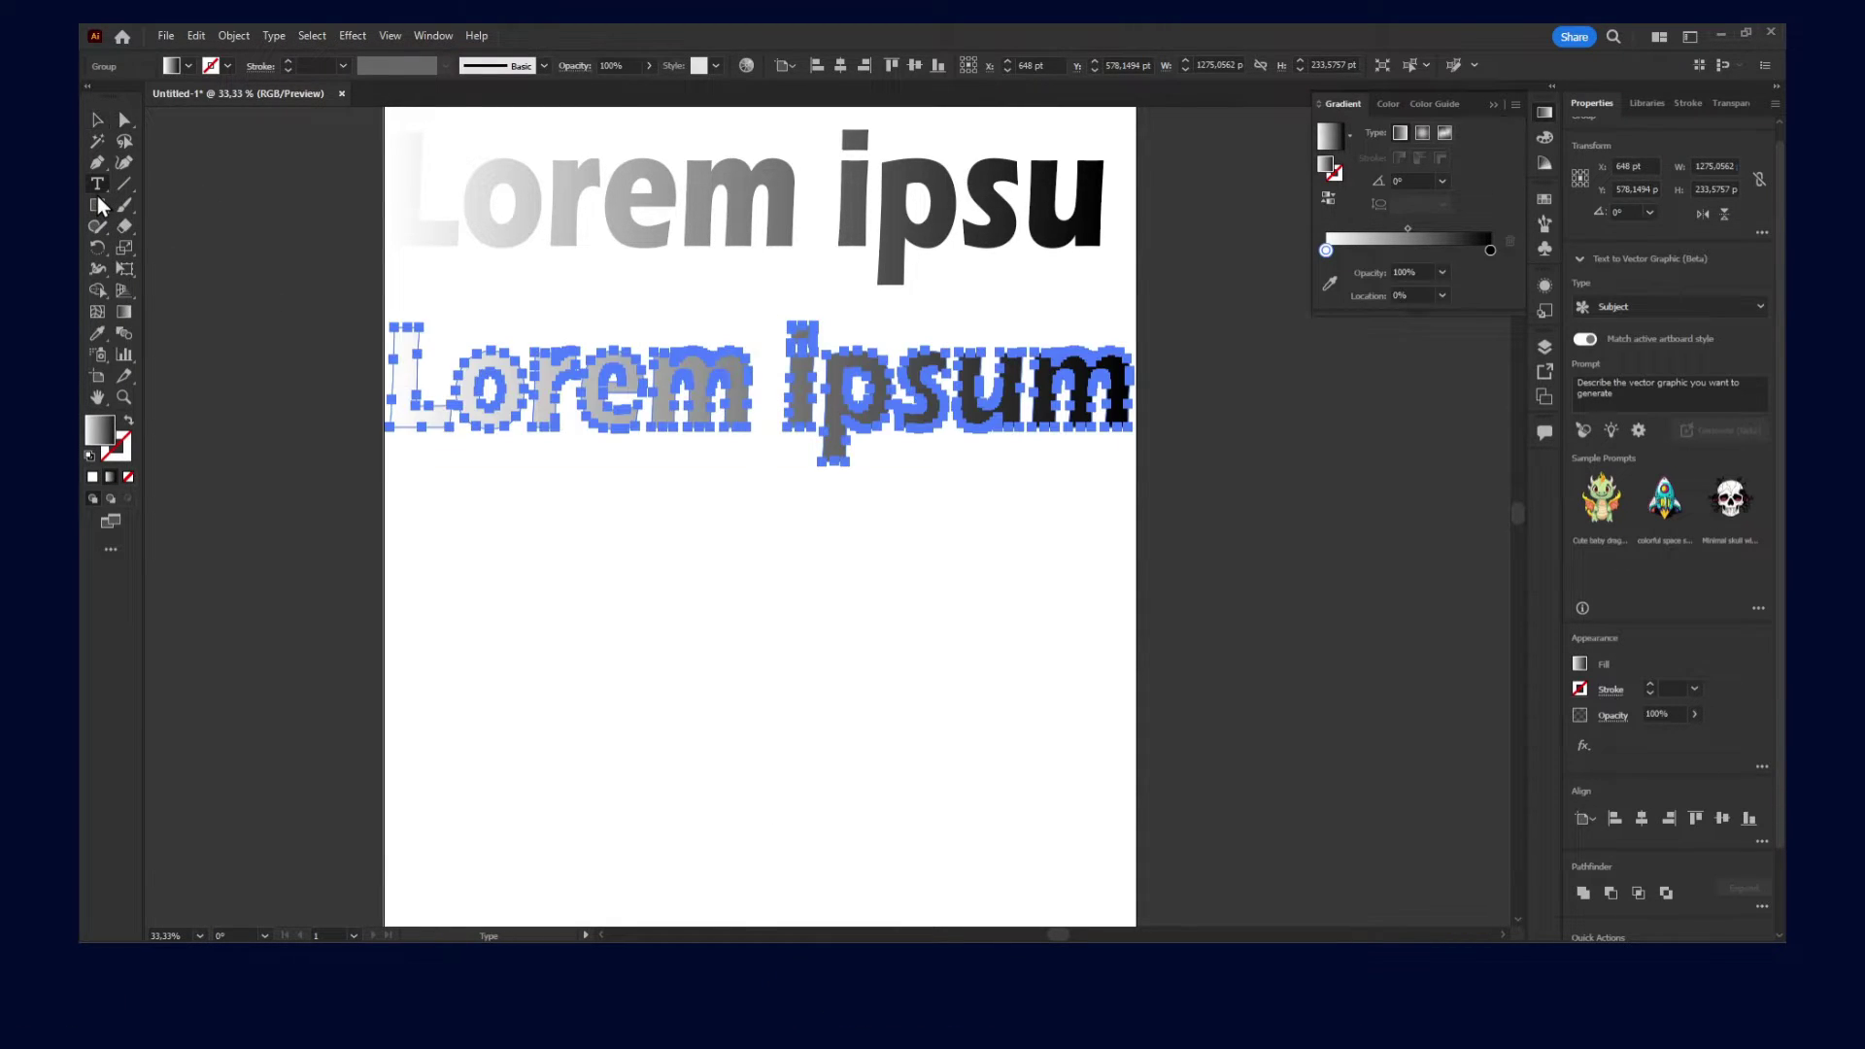
right_click(506, 378)
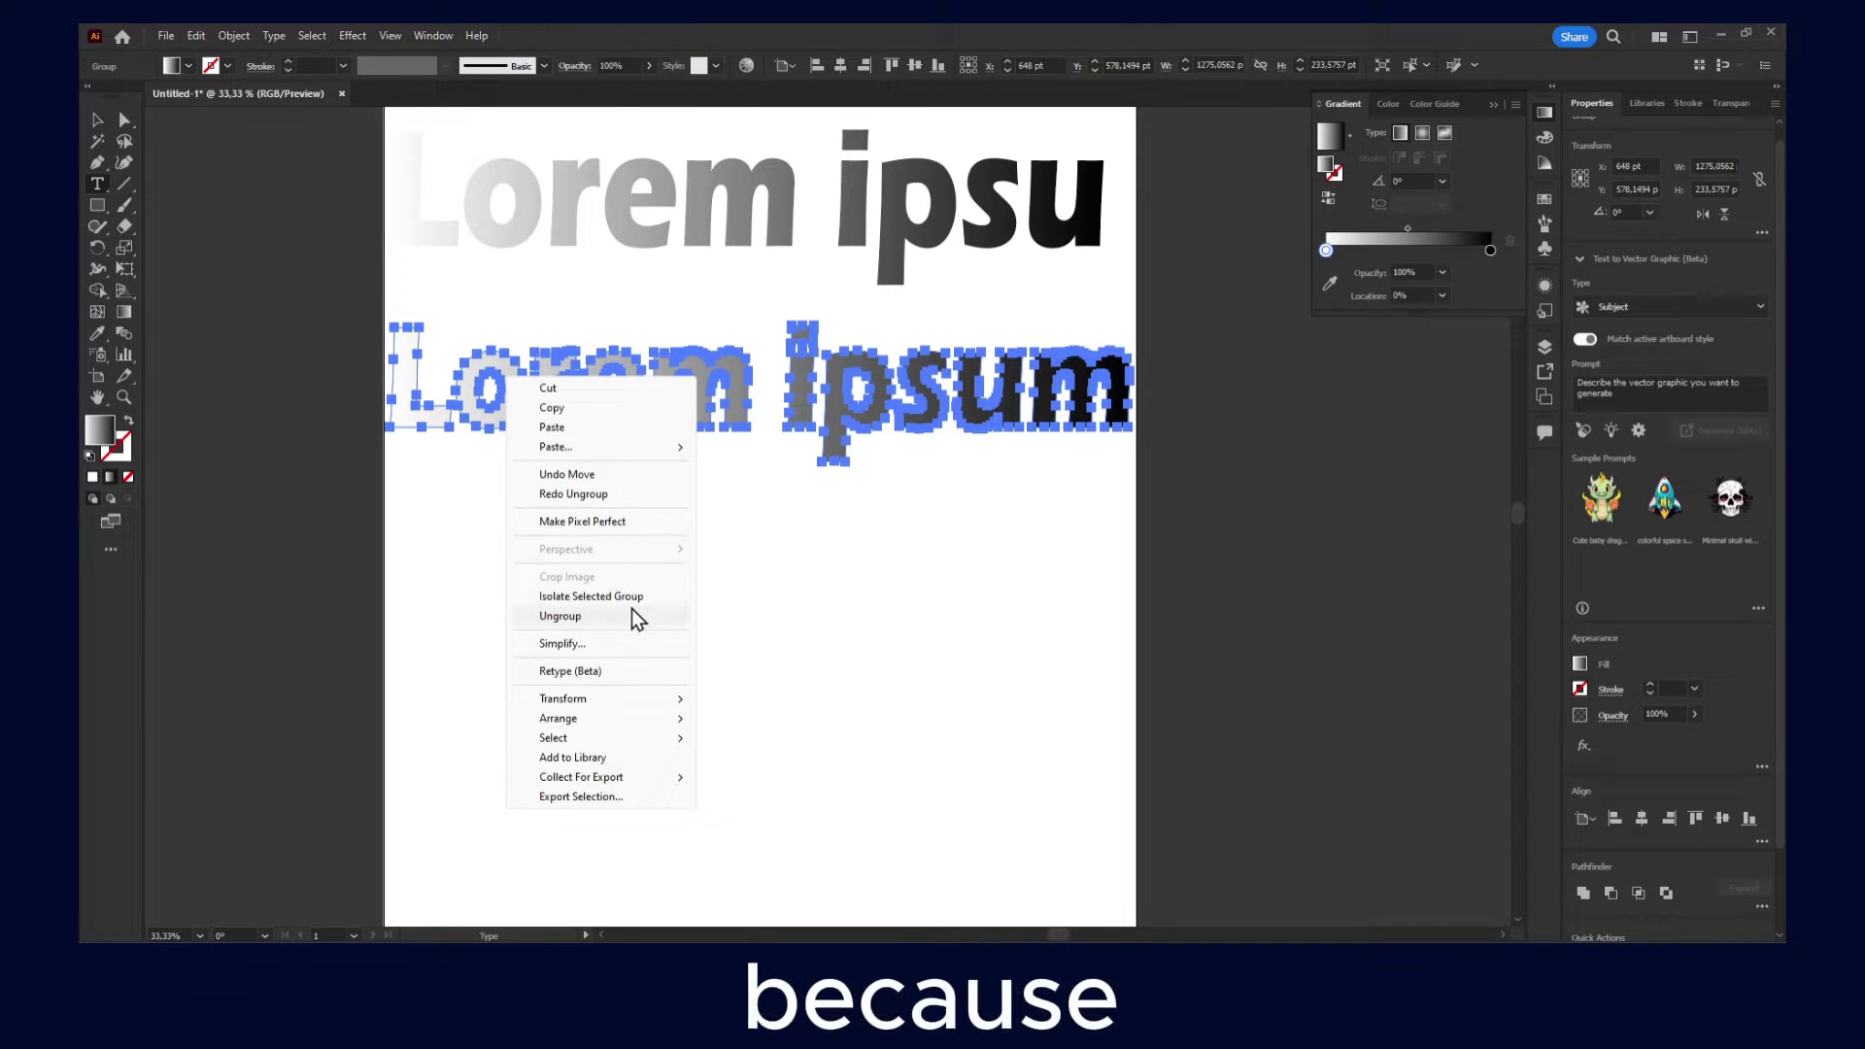
- Simplify the outlined letter paths, reducing the setting to 71 Pts
click(623, 639)
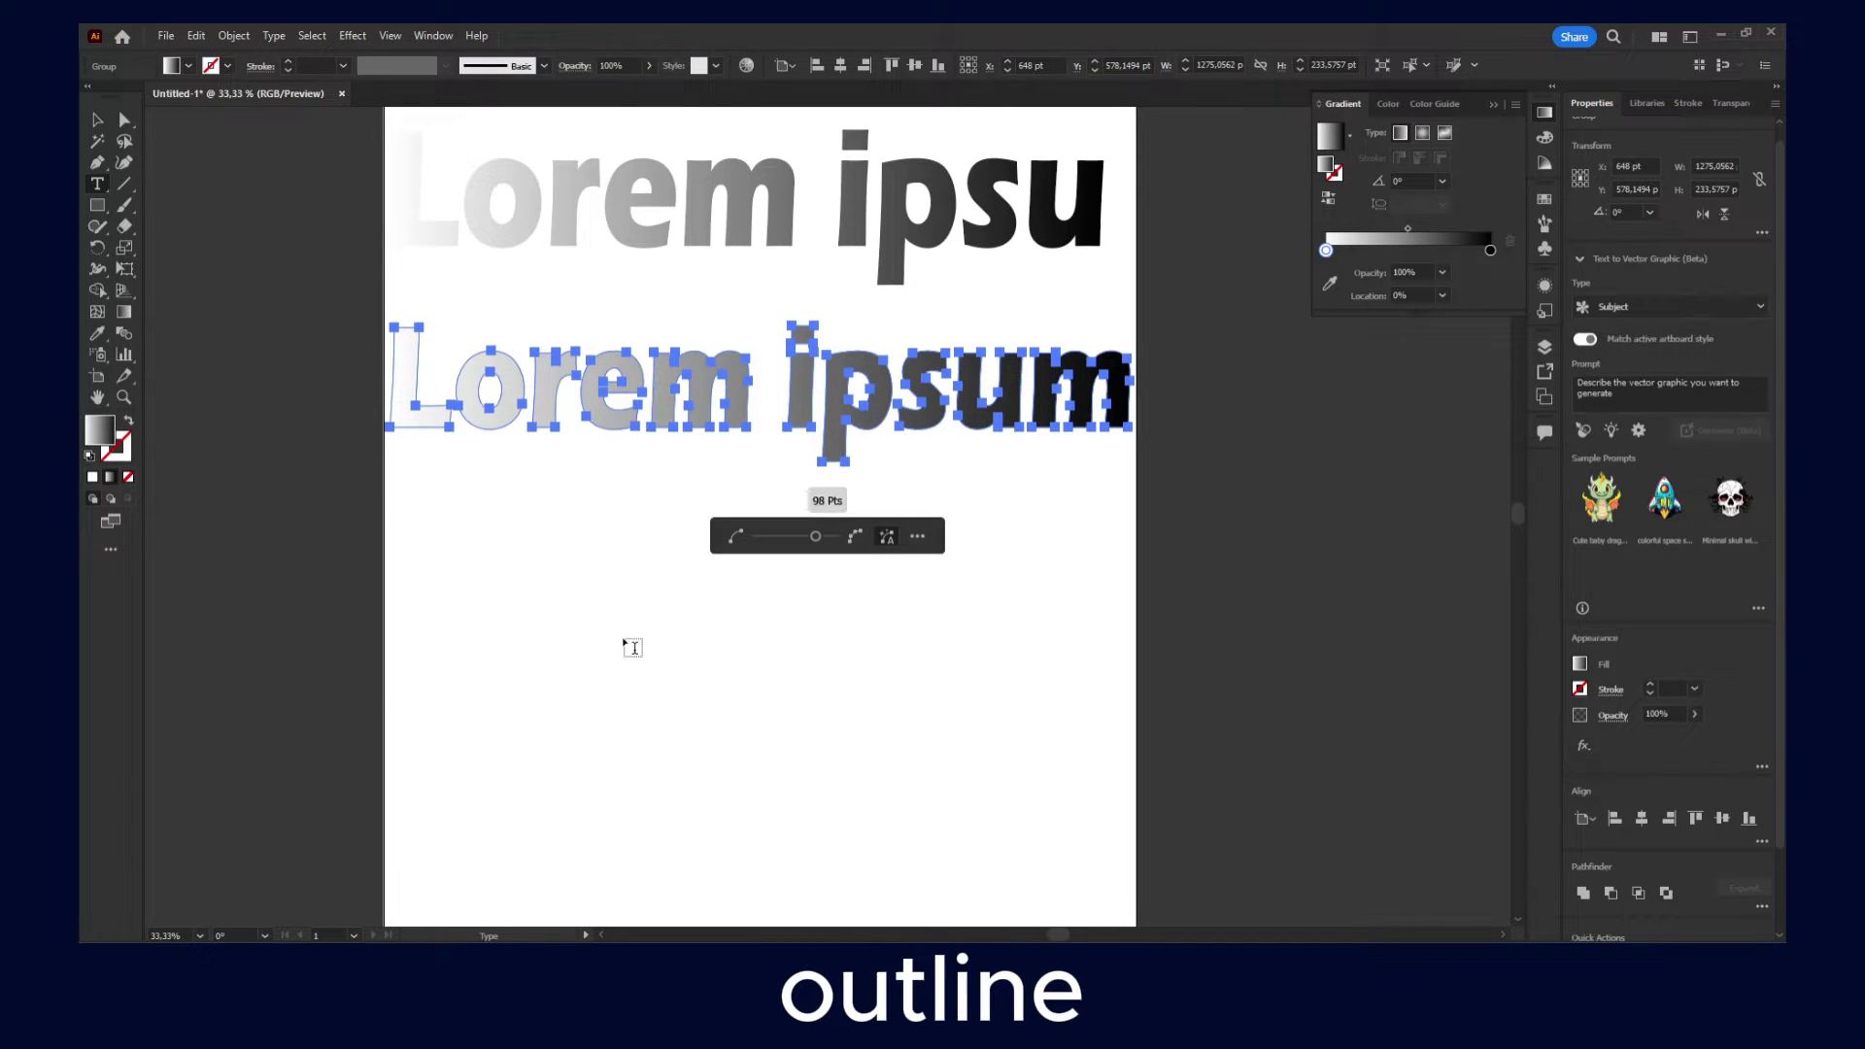
click(735, 539)
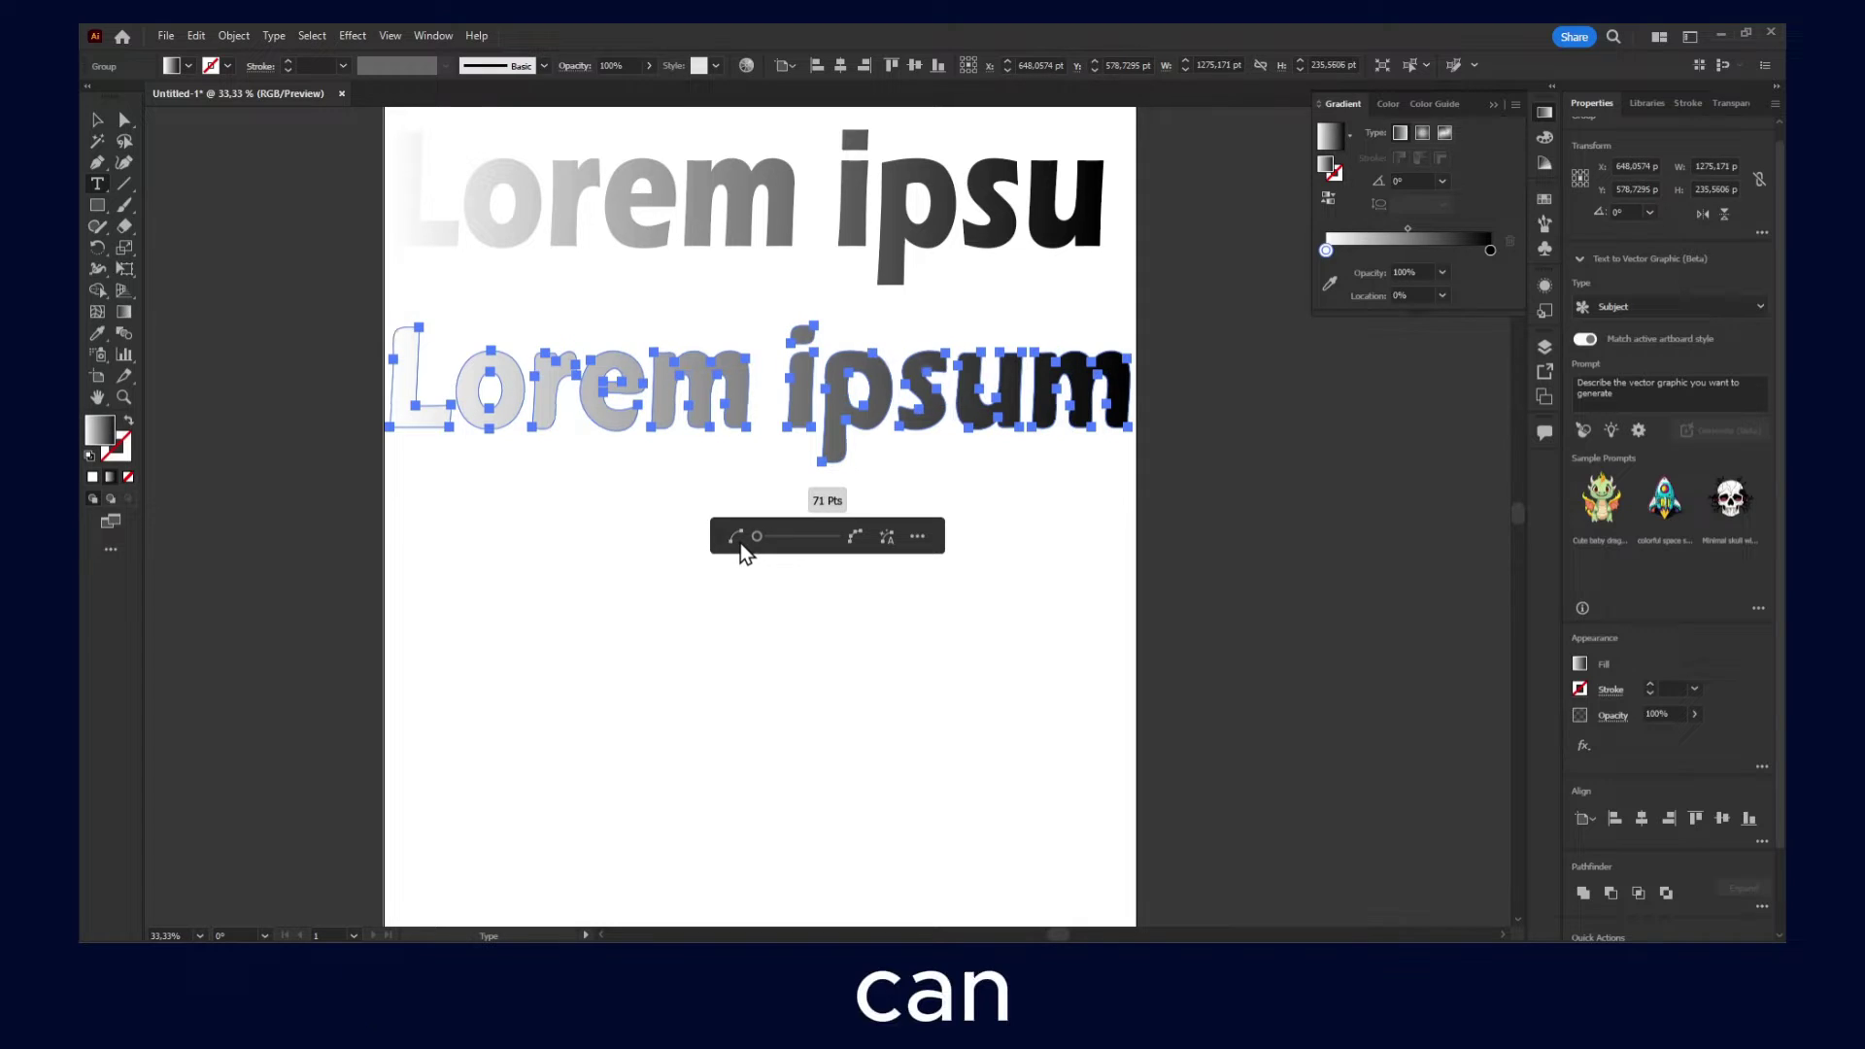
click(983, 559)
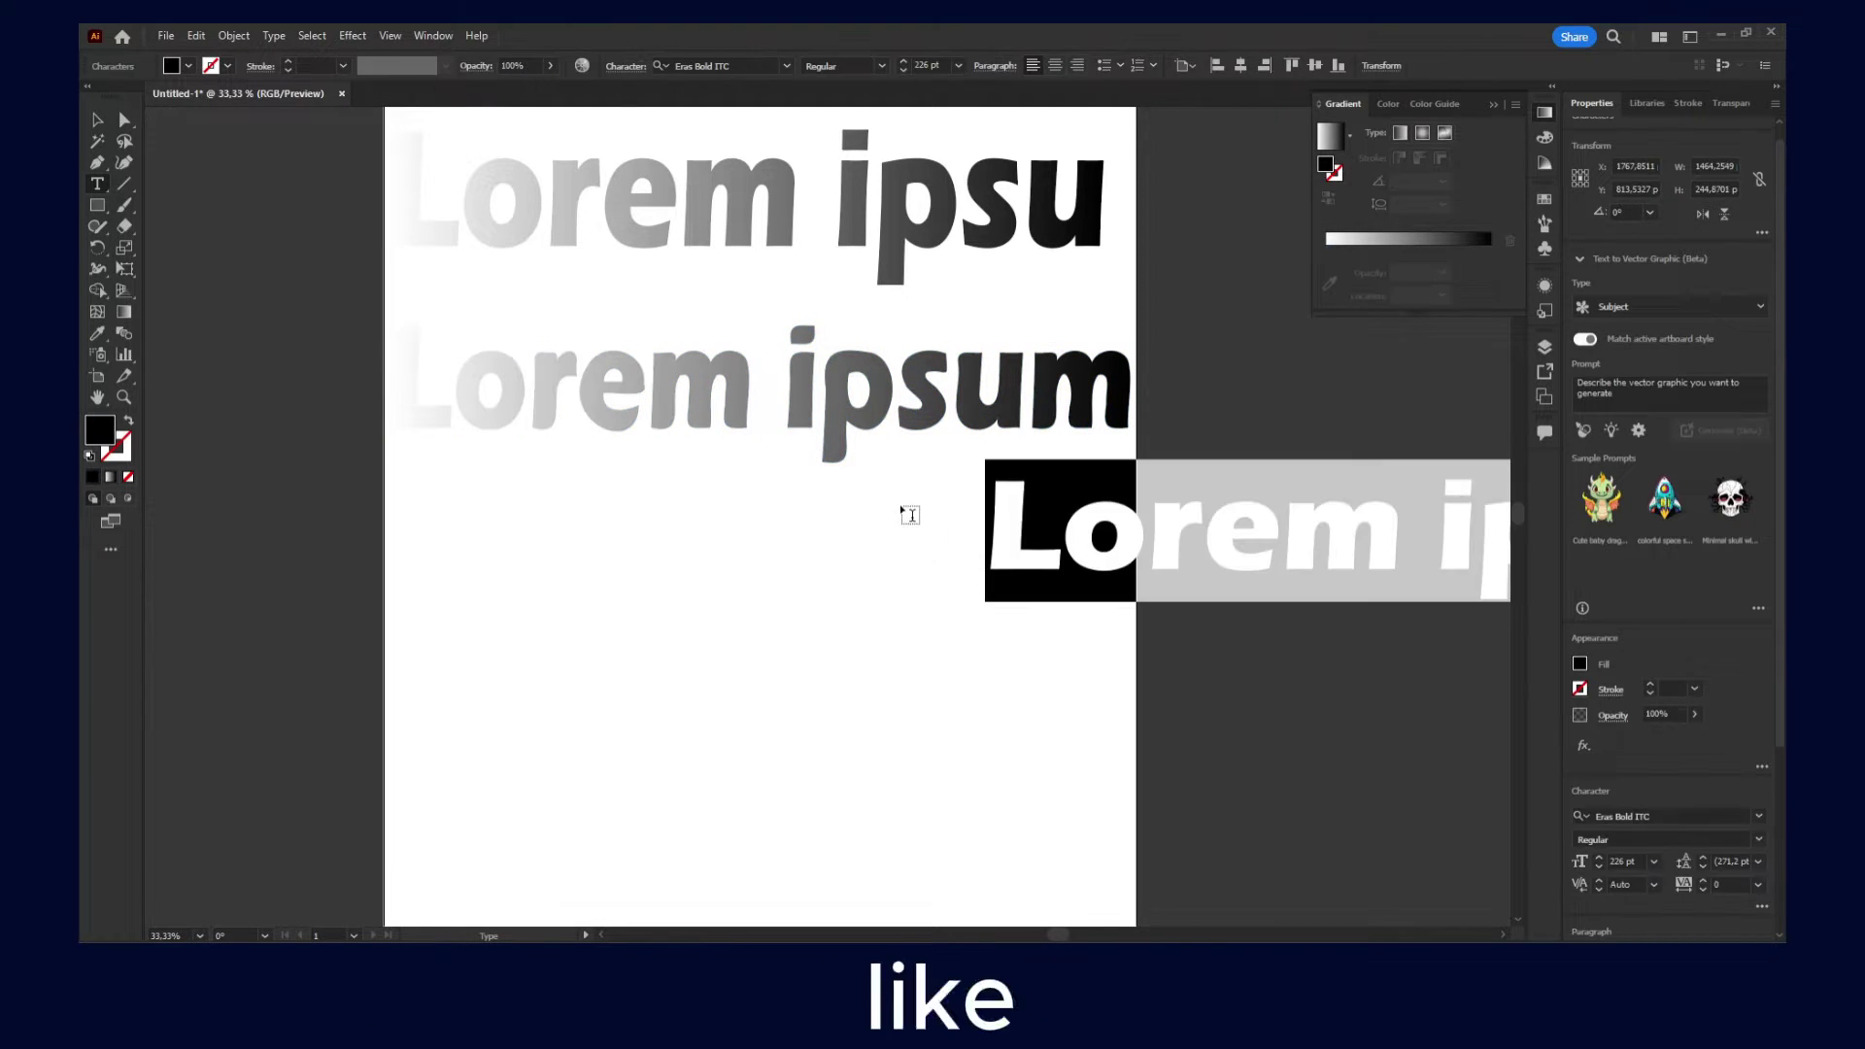
- Remove the stray black placeholder text objects with Escape and Ctrl+Z
key(Escape)
key(ctrl+z)
key(ctrl+z)
key(ctrl+z)
key(ctrl+z)
drag(689, 336, 387, 306)
key(Escape)
key(ctrl+z)
key(ctrl+z)
- Reselect the outlined Lorem ipsum group, then deselect everything on the artboard
click(97, 120)
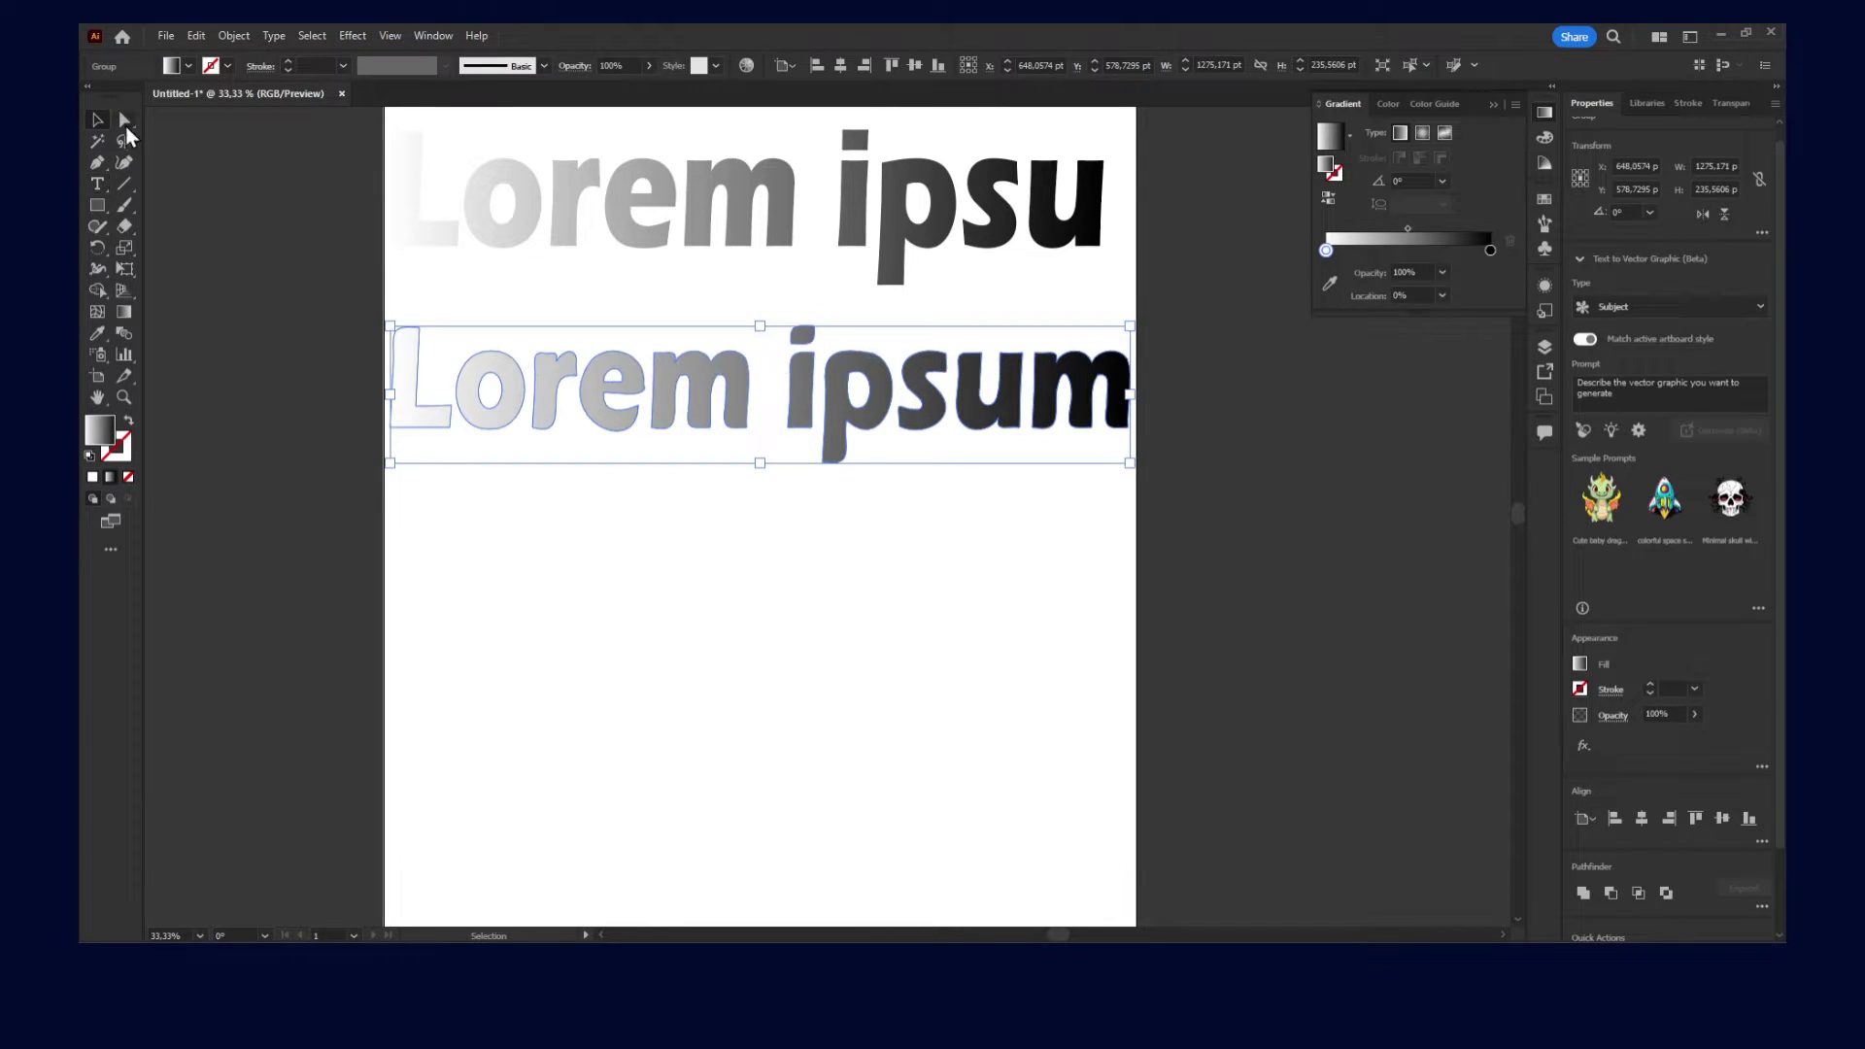
click(236, 35)
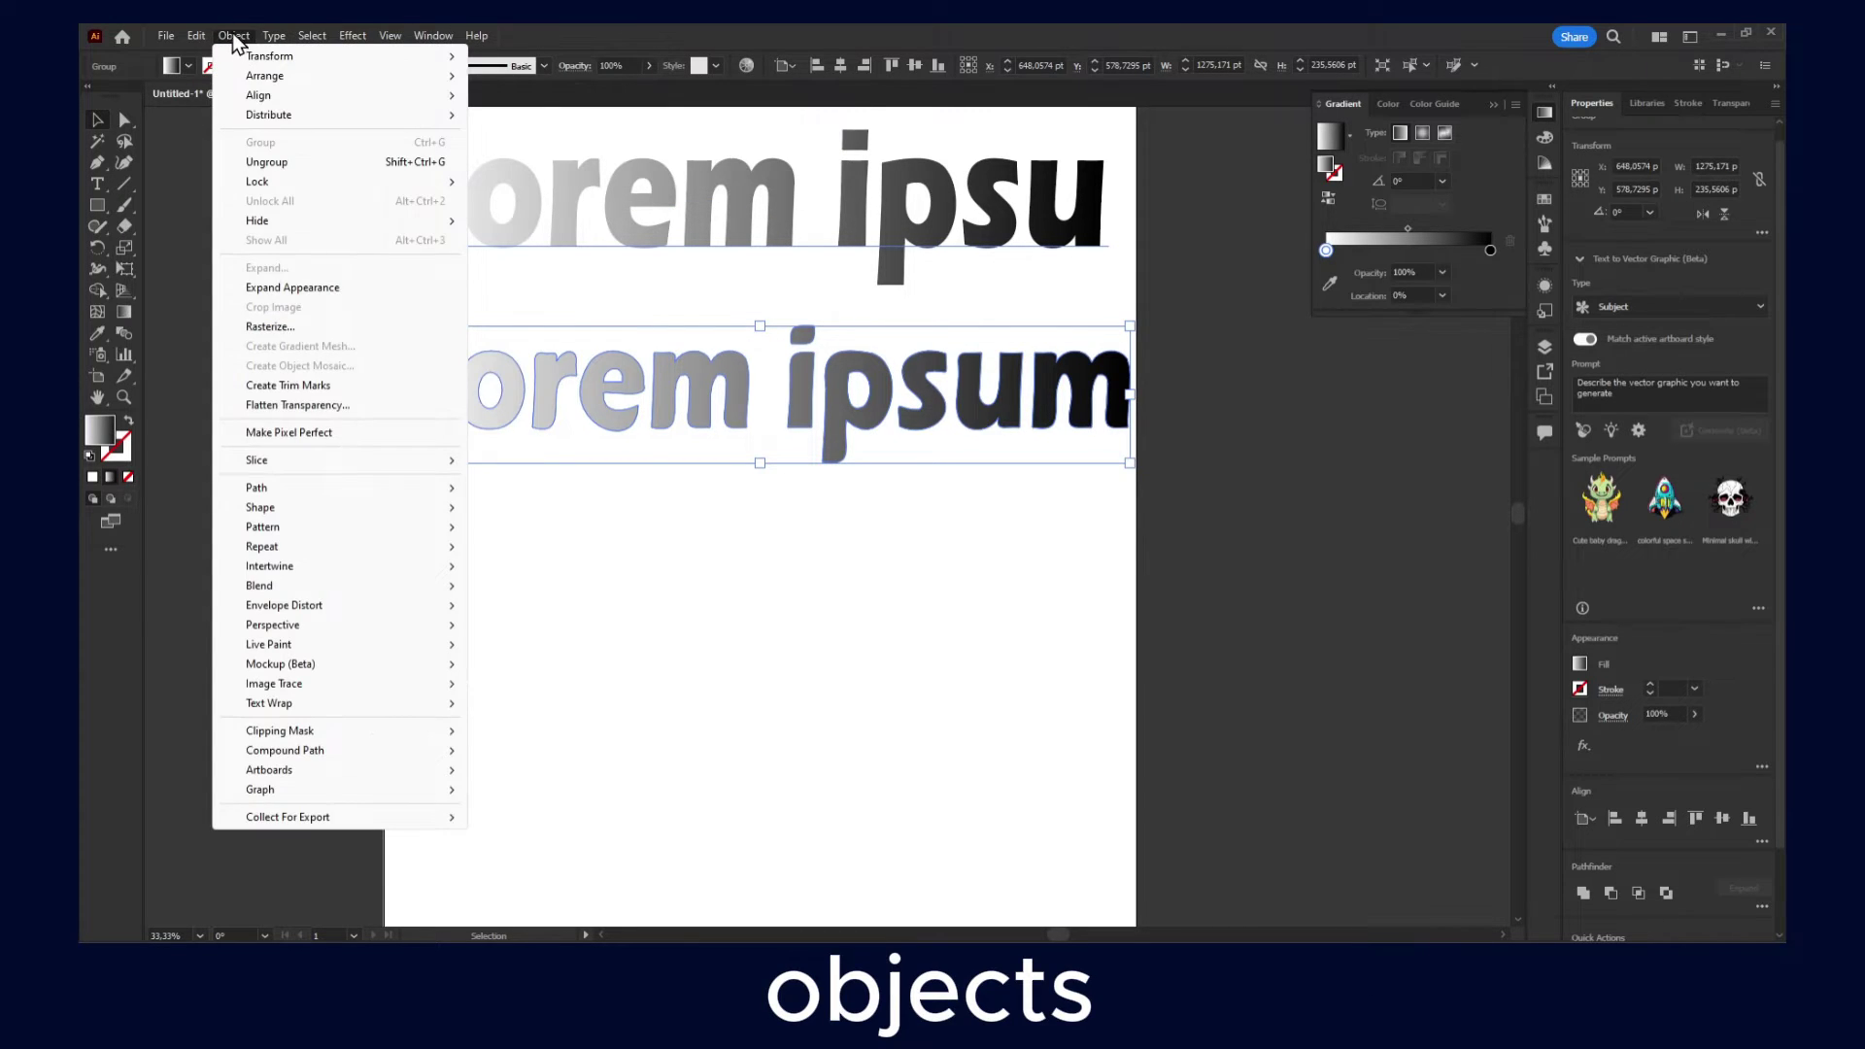
click(1066, 528)
click(589, 380)
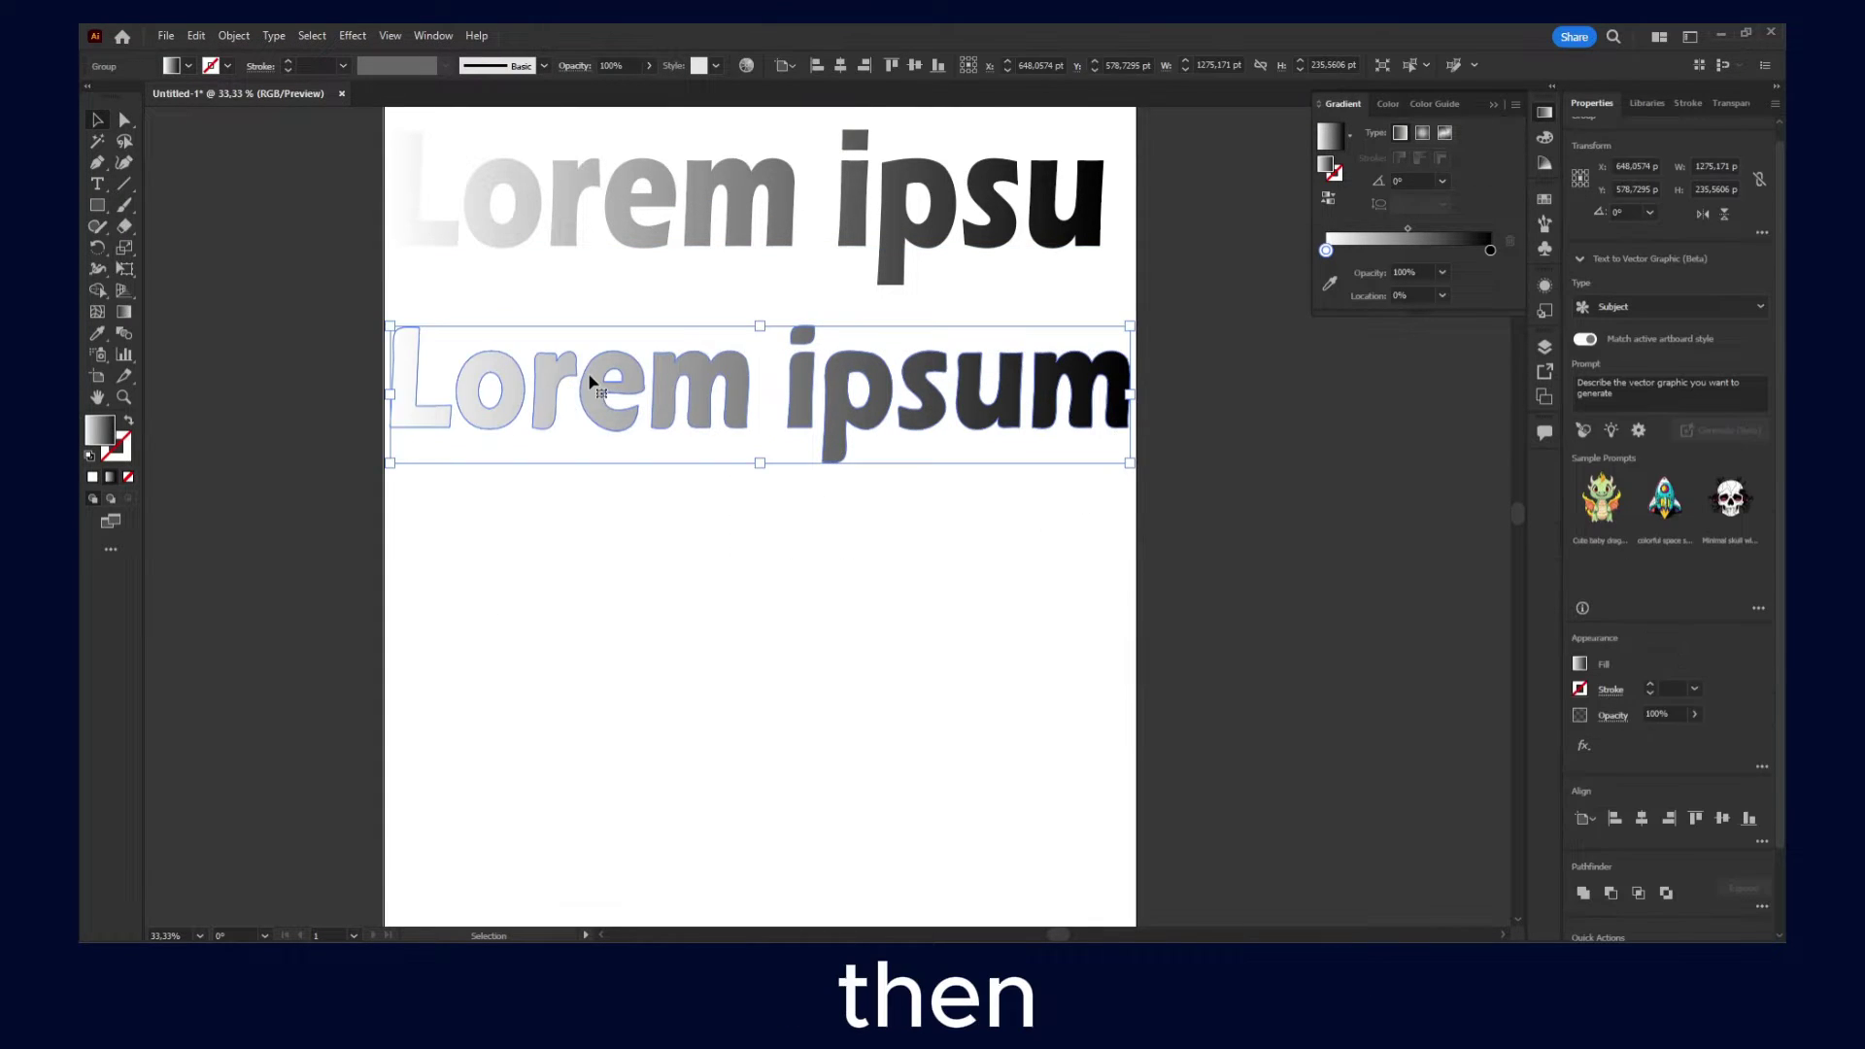
click(765, 582)
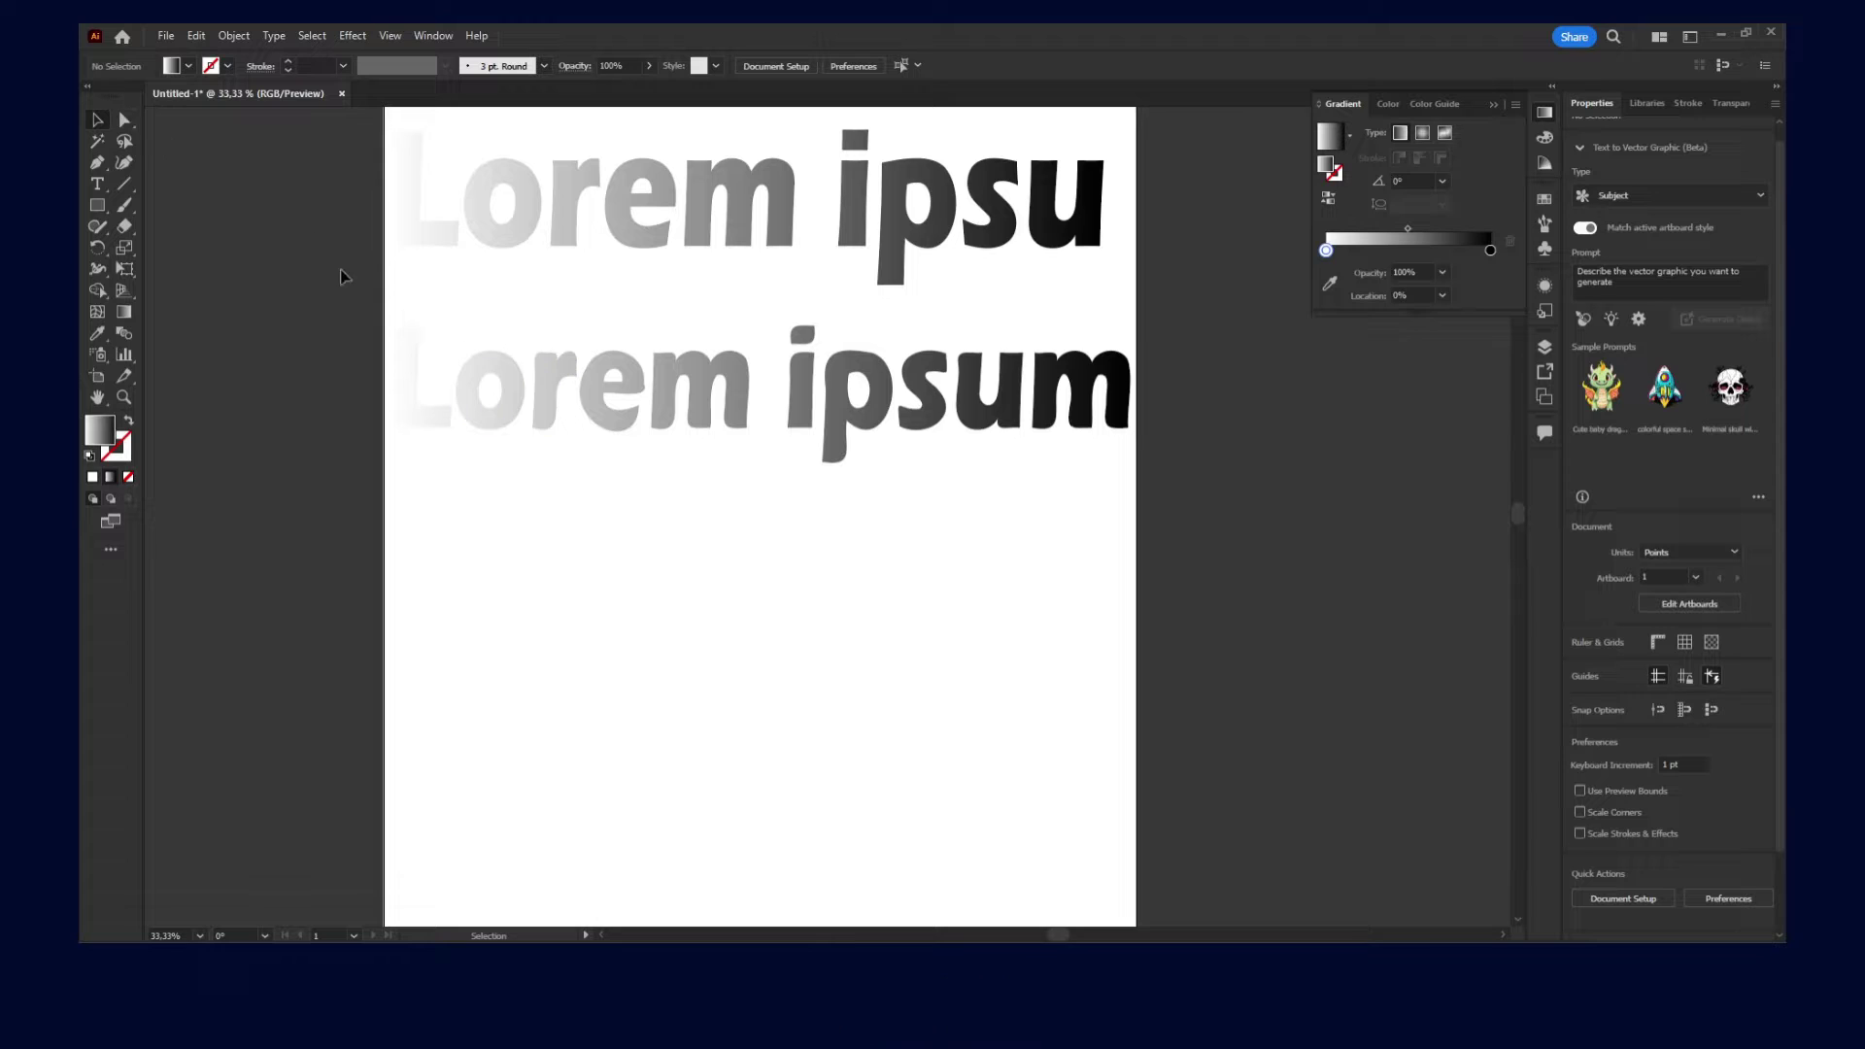
- Select the individual letters e and i with Direct Selection
click(125, 120)
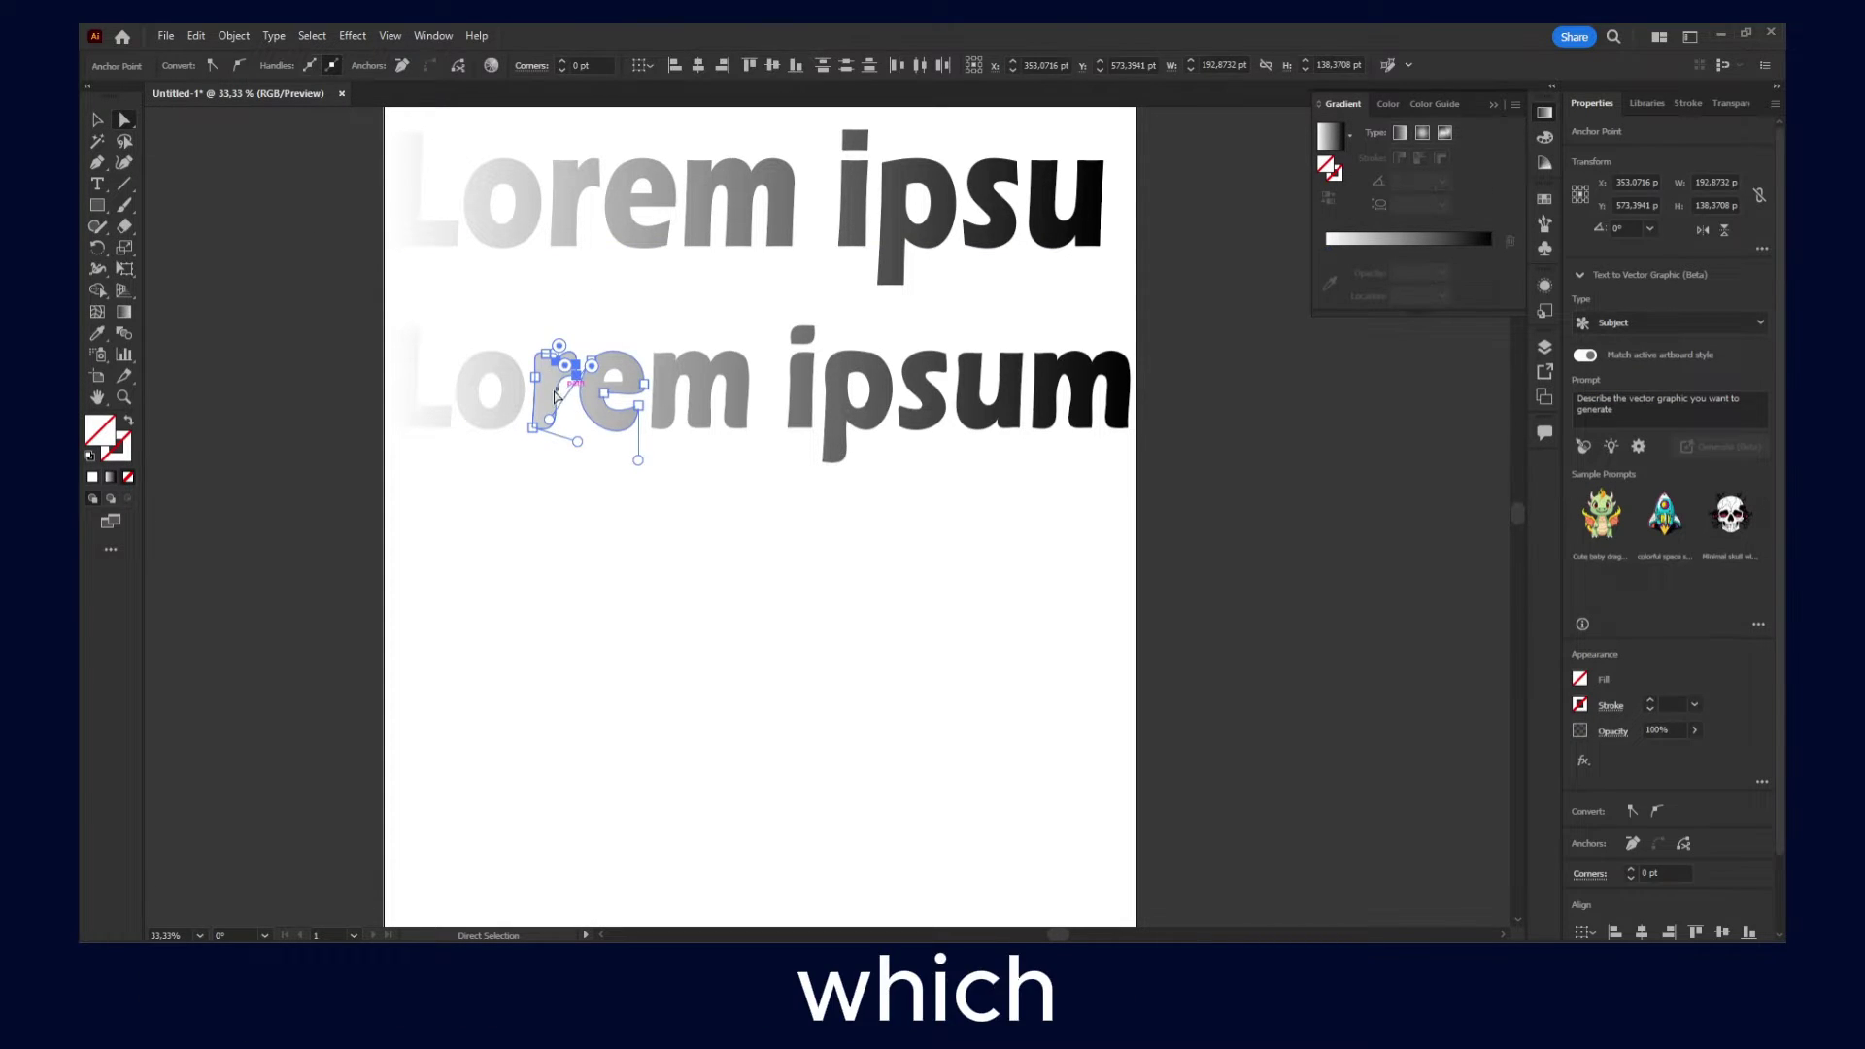
scroll(617, 457, up, 5)
click(654, 351)
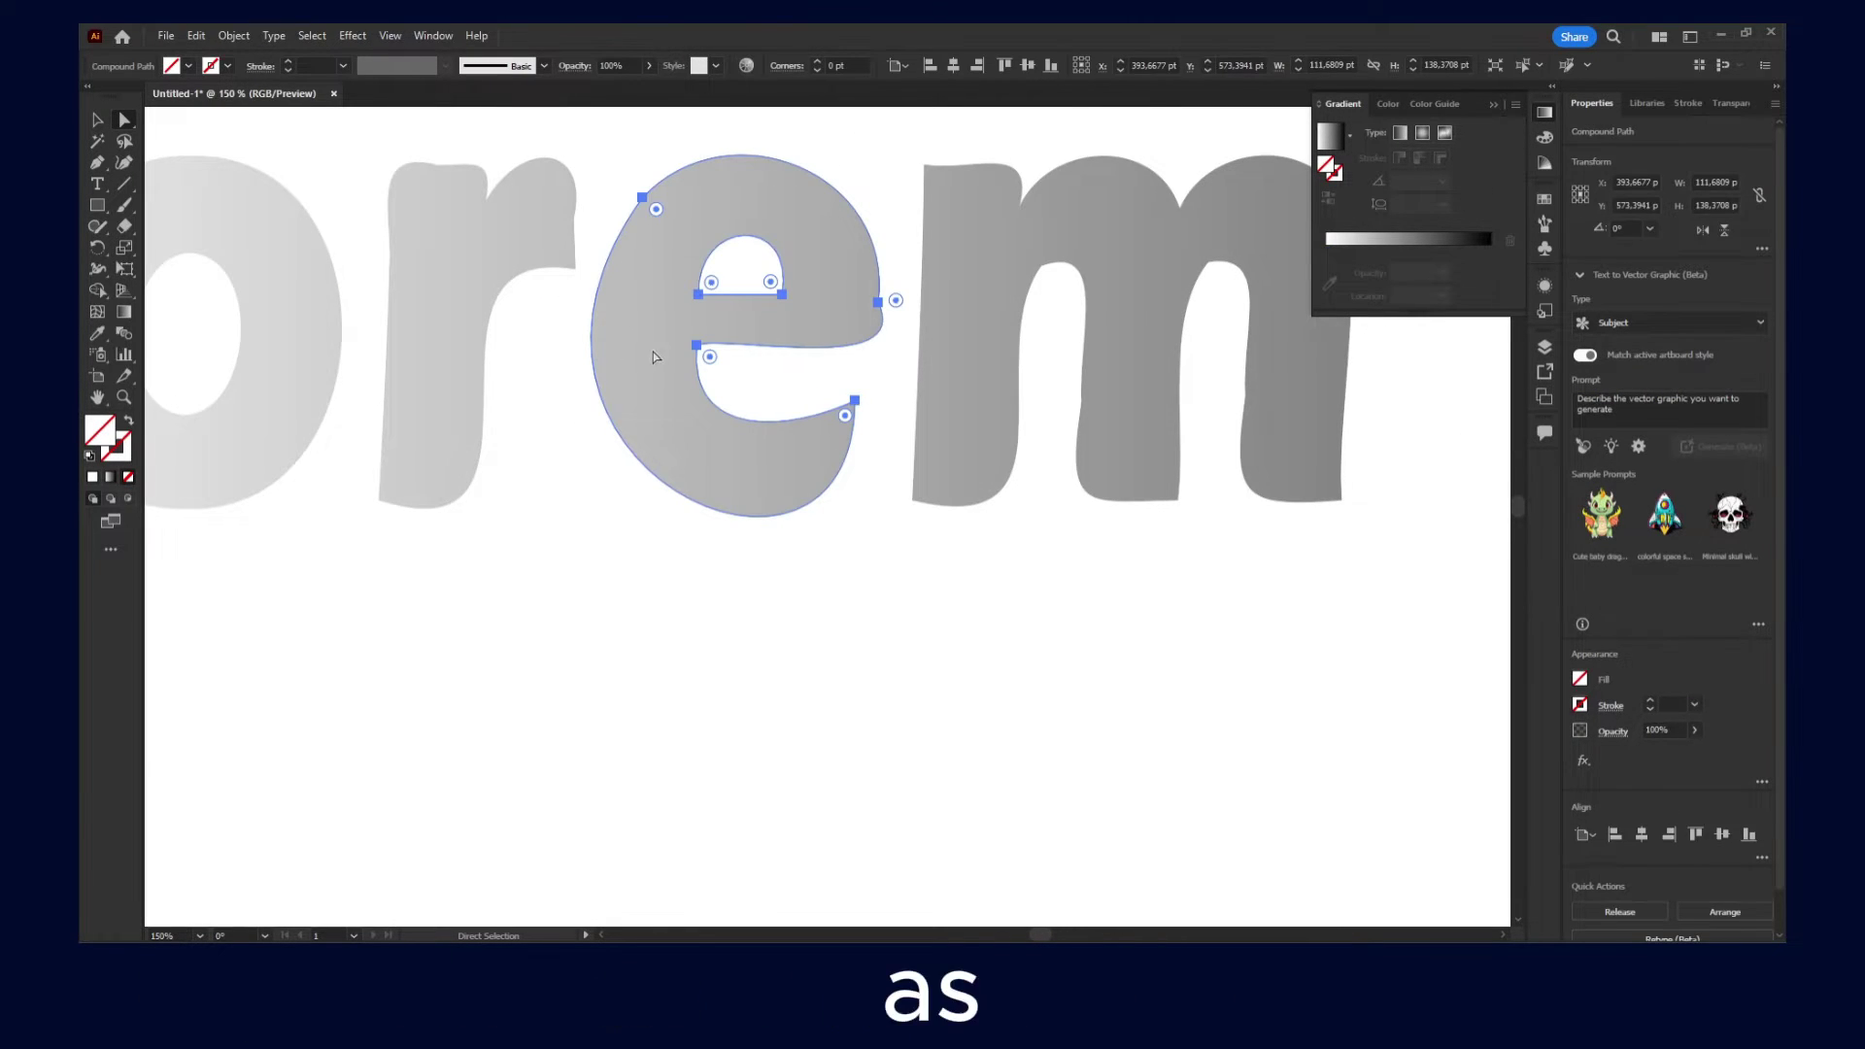
scroll(654, 351, down, 3)
scroll(693, 292, down, 2)
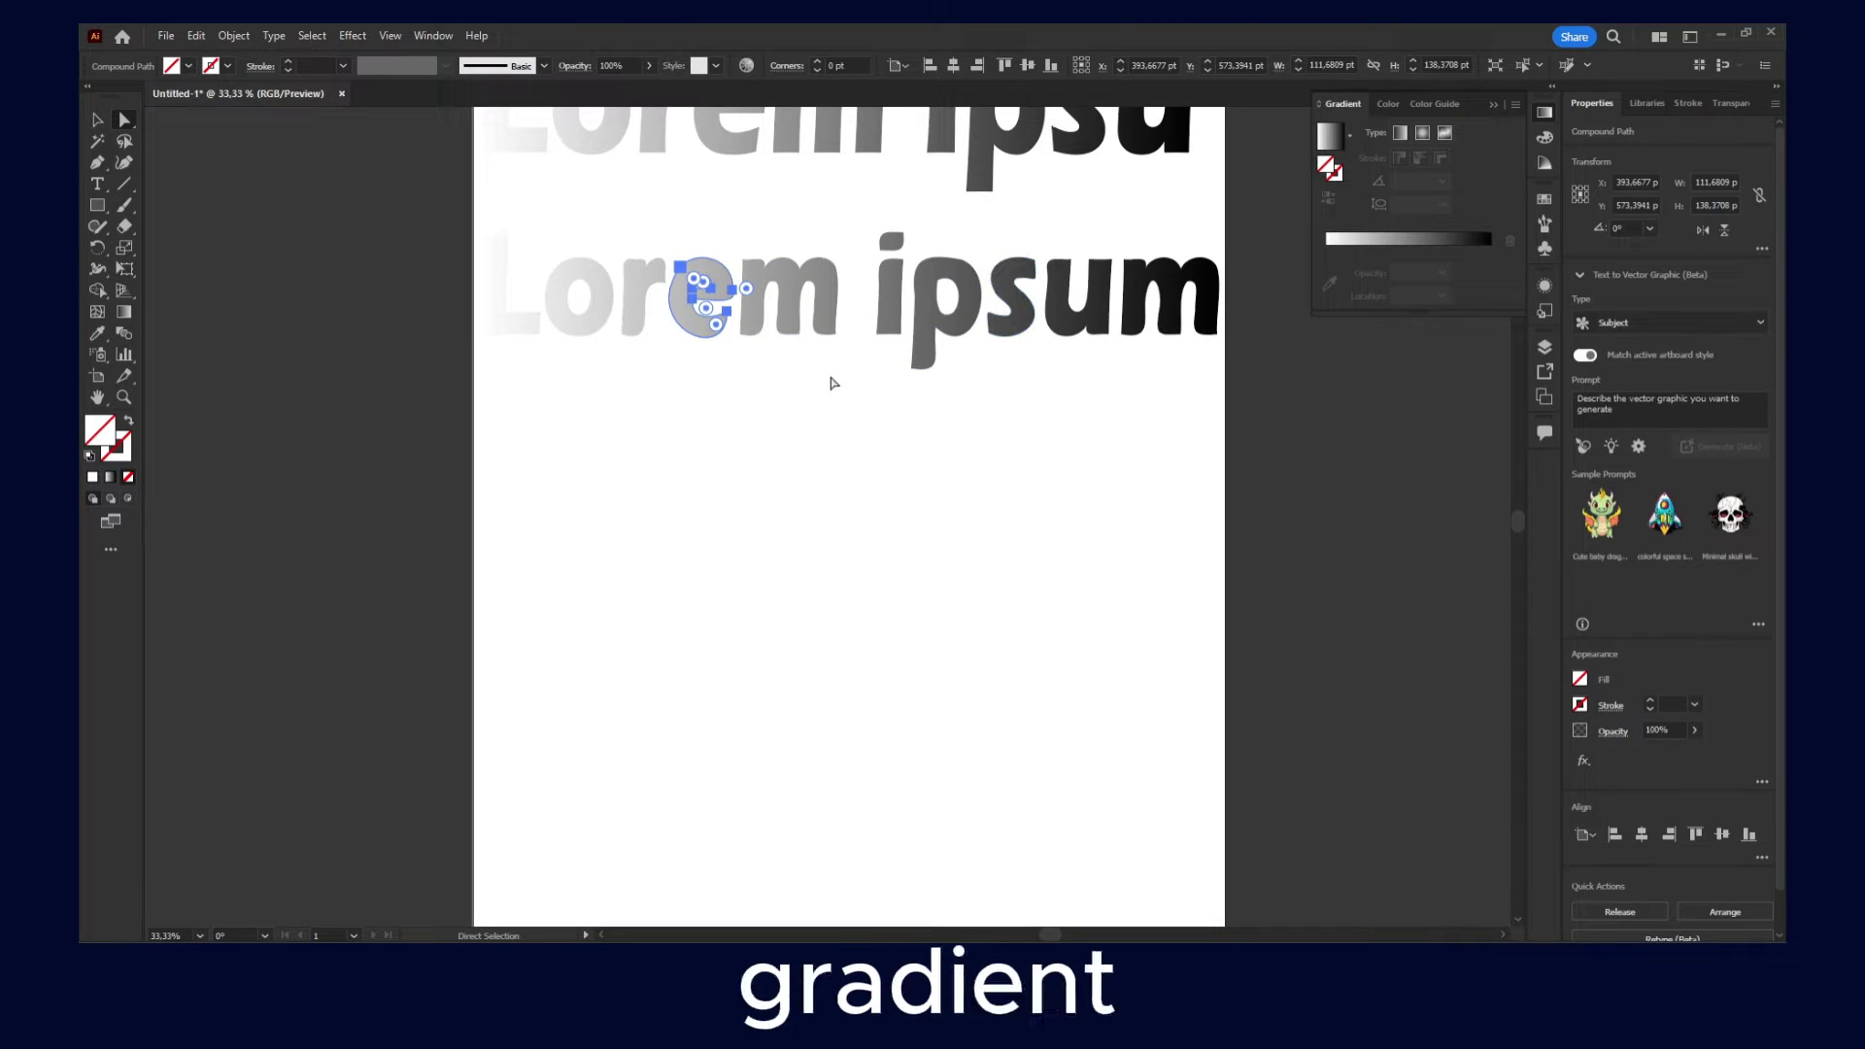
key(space)
drag(845, 392, 799, 512)
click(849, 404)
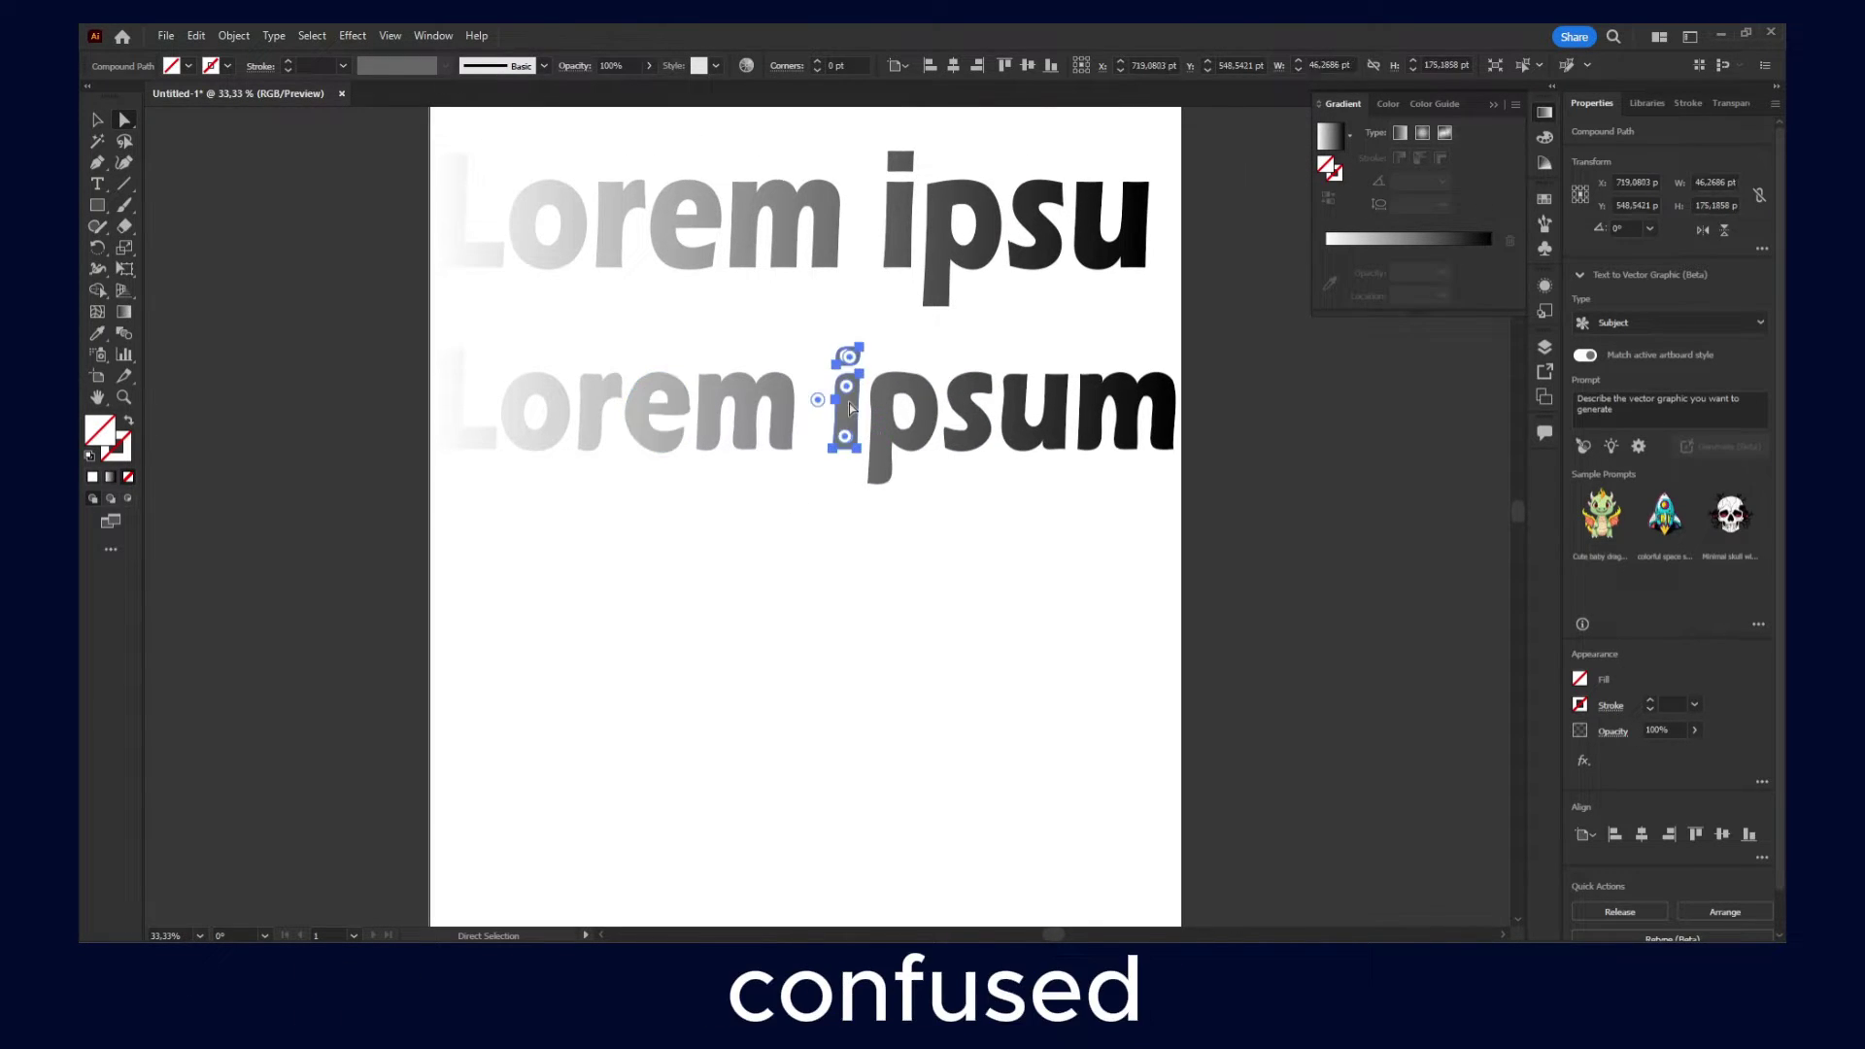
scroll(835, 388, up, 1)
scroll(845, 417, down, 2)
- Undo three times back to the live black Lorem ipsum text and edit it
key(ctrl+z)
key(ctrl+z)
key(ctrl+z)
key(ctrl+z)
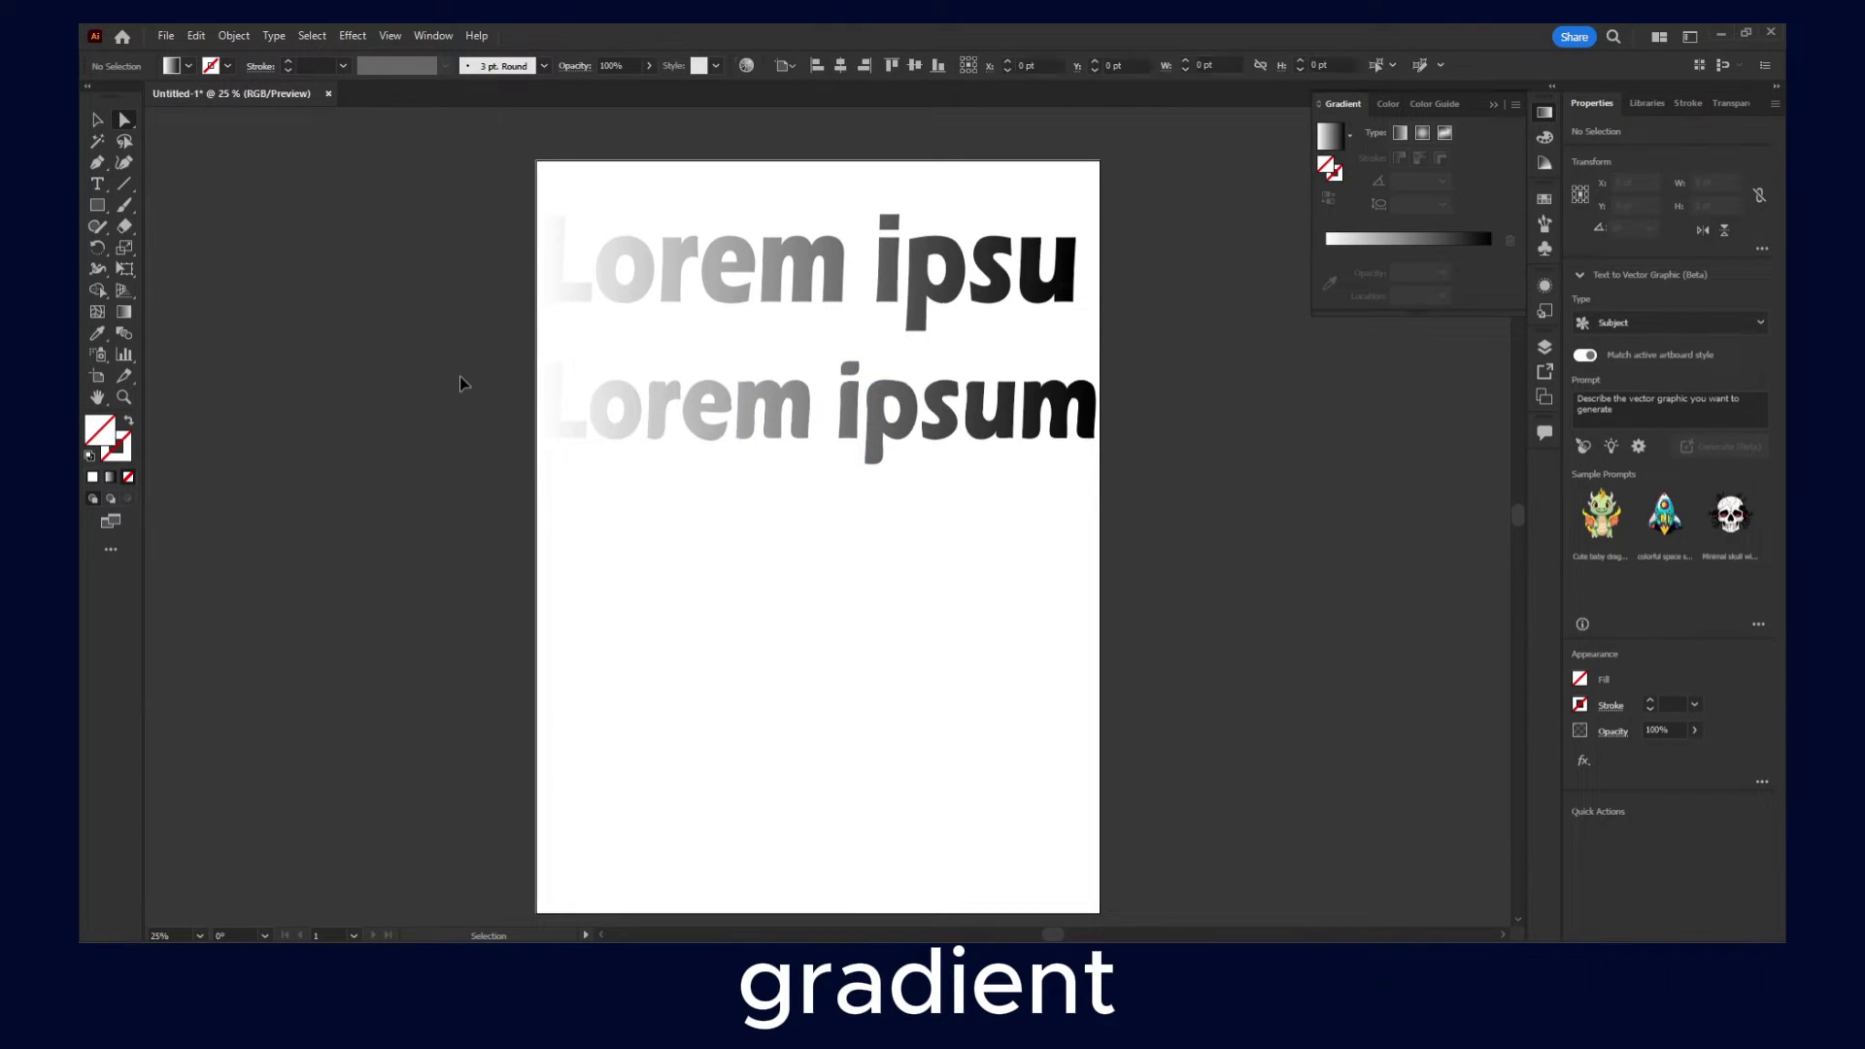
key(ctrl+z)
key(ctrl+z)
key(ctrl+z)
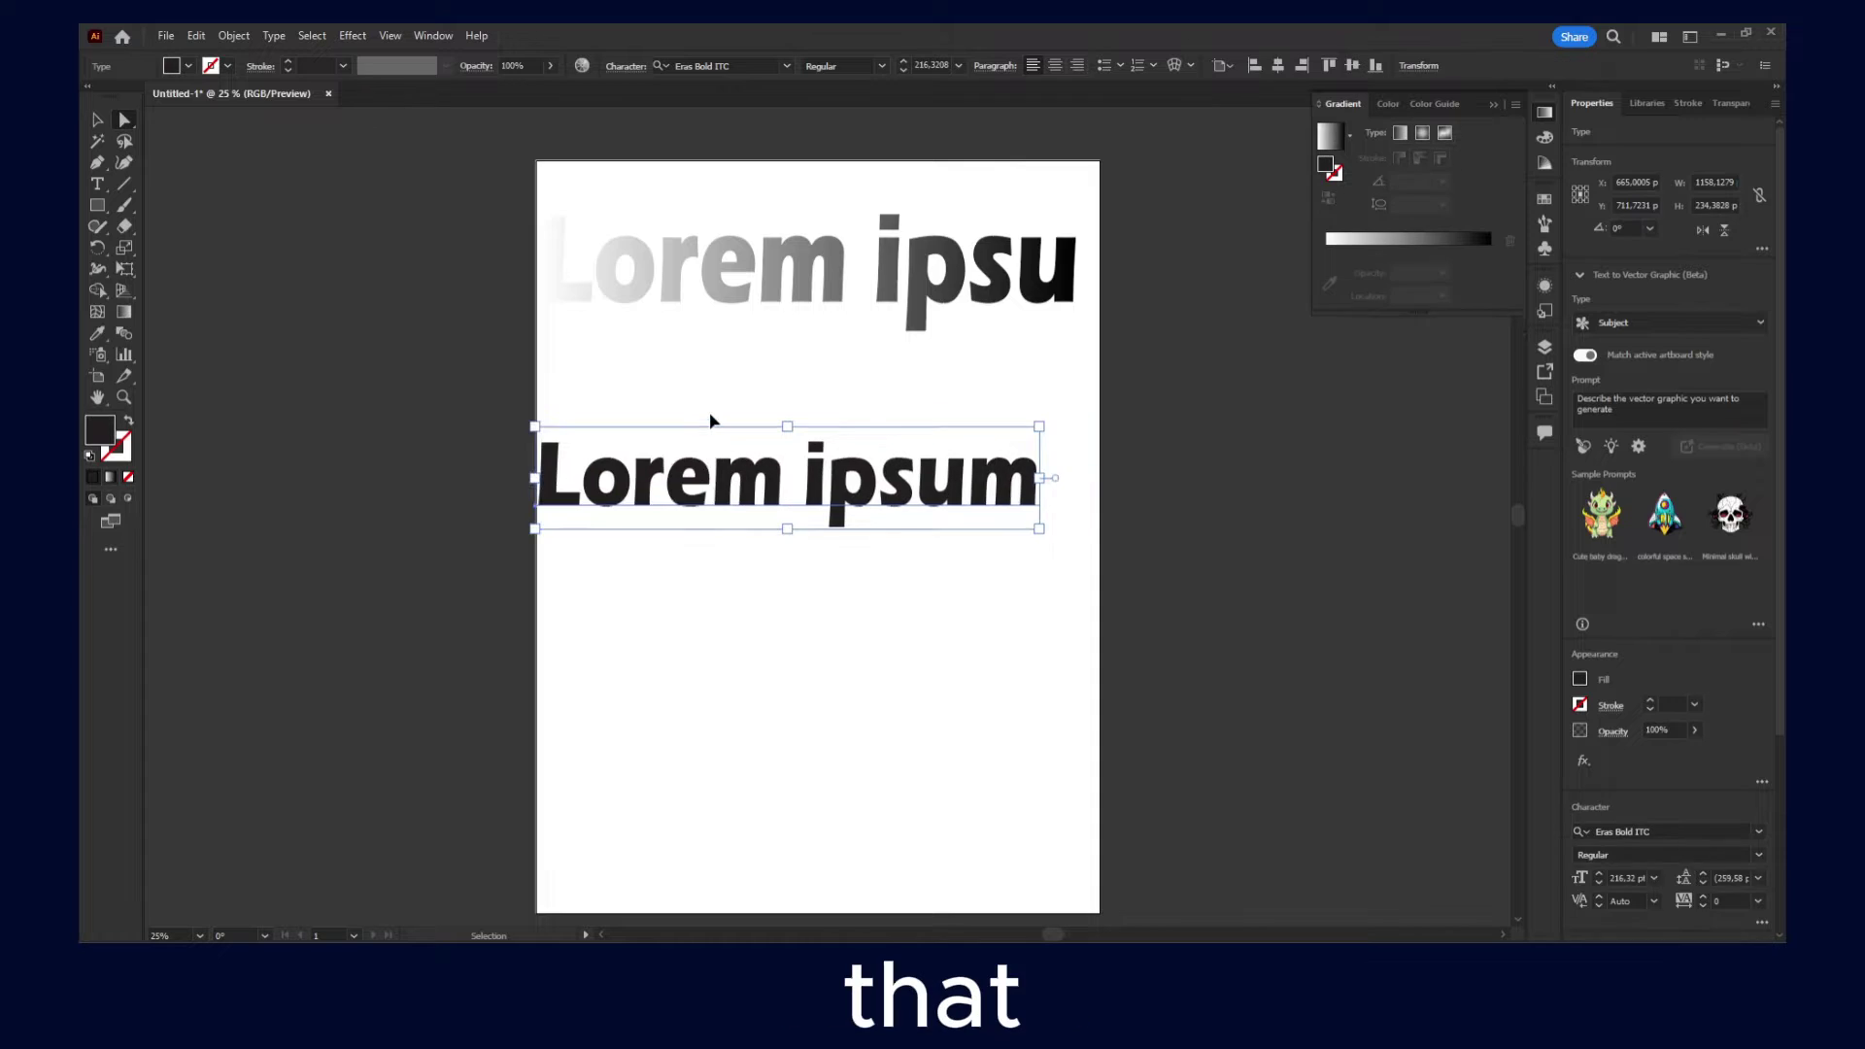
key(ctrl+z)
double_click(733, 389)
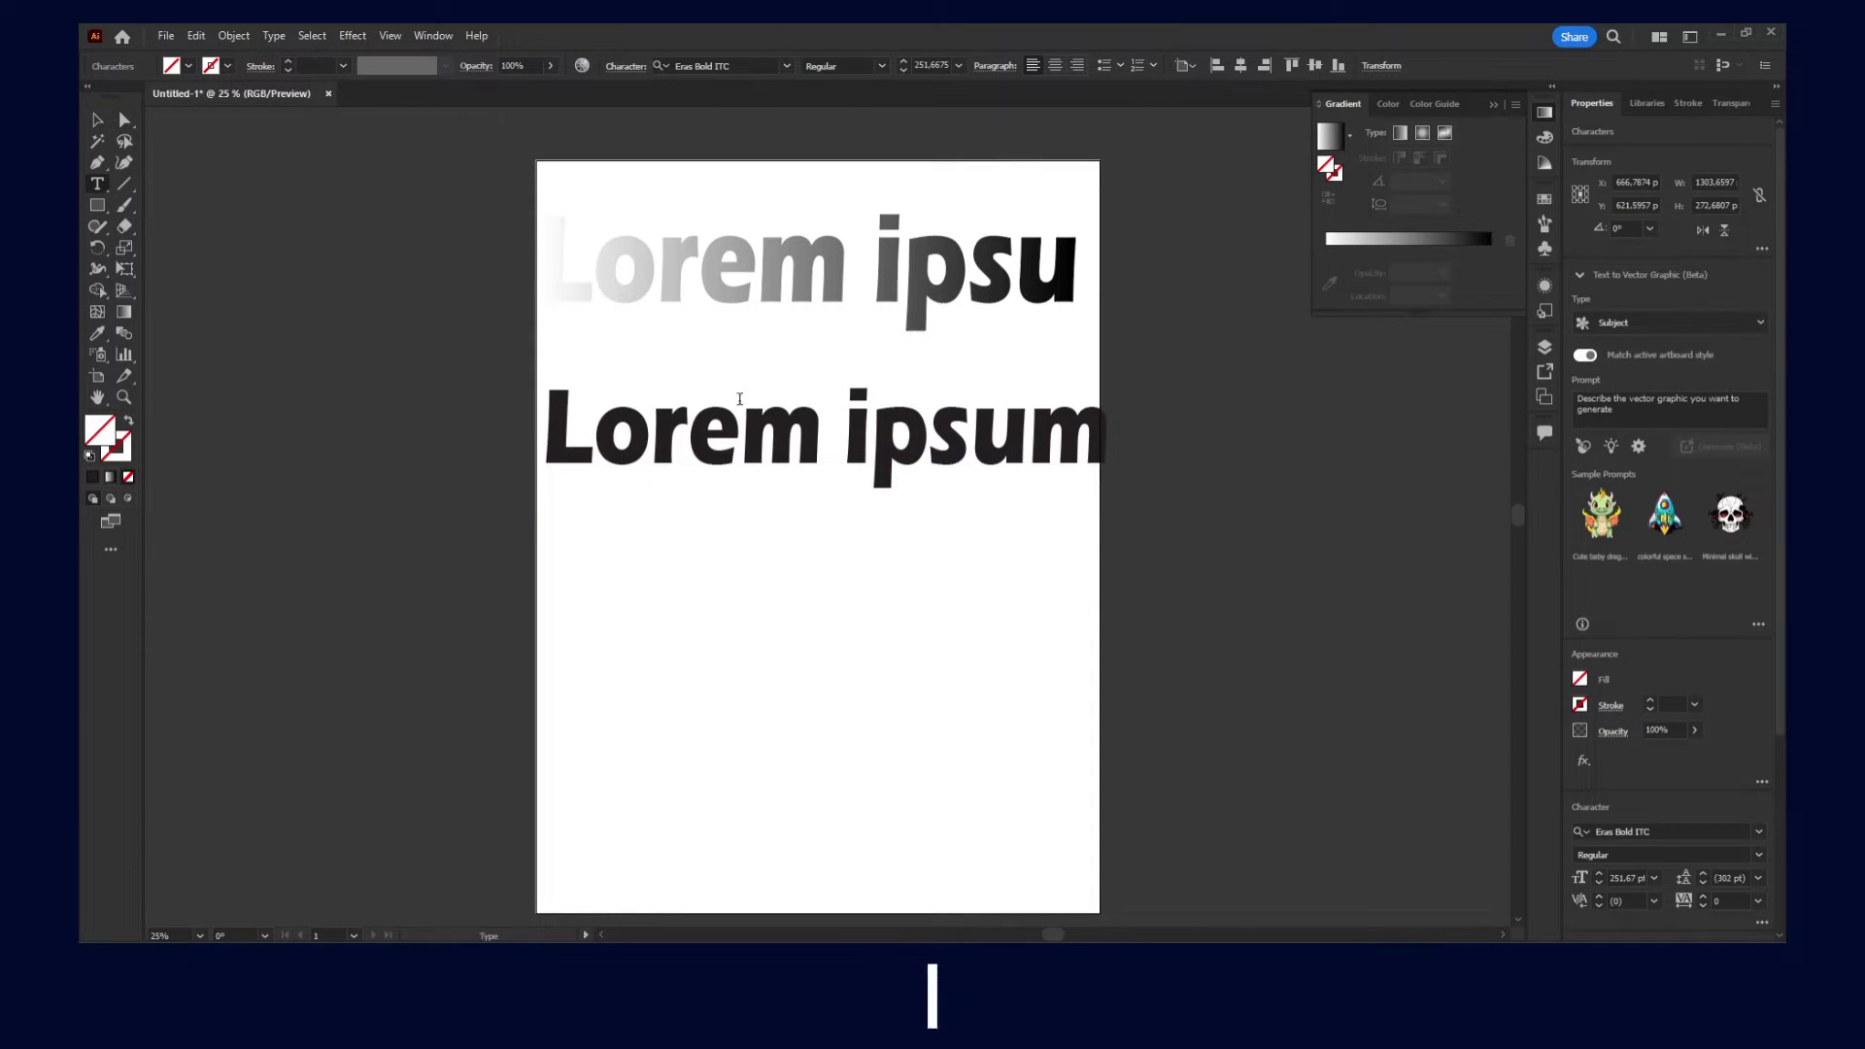
click(233, 36)
click(218, 140)
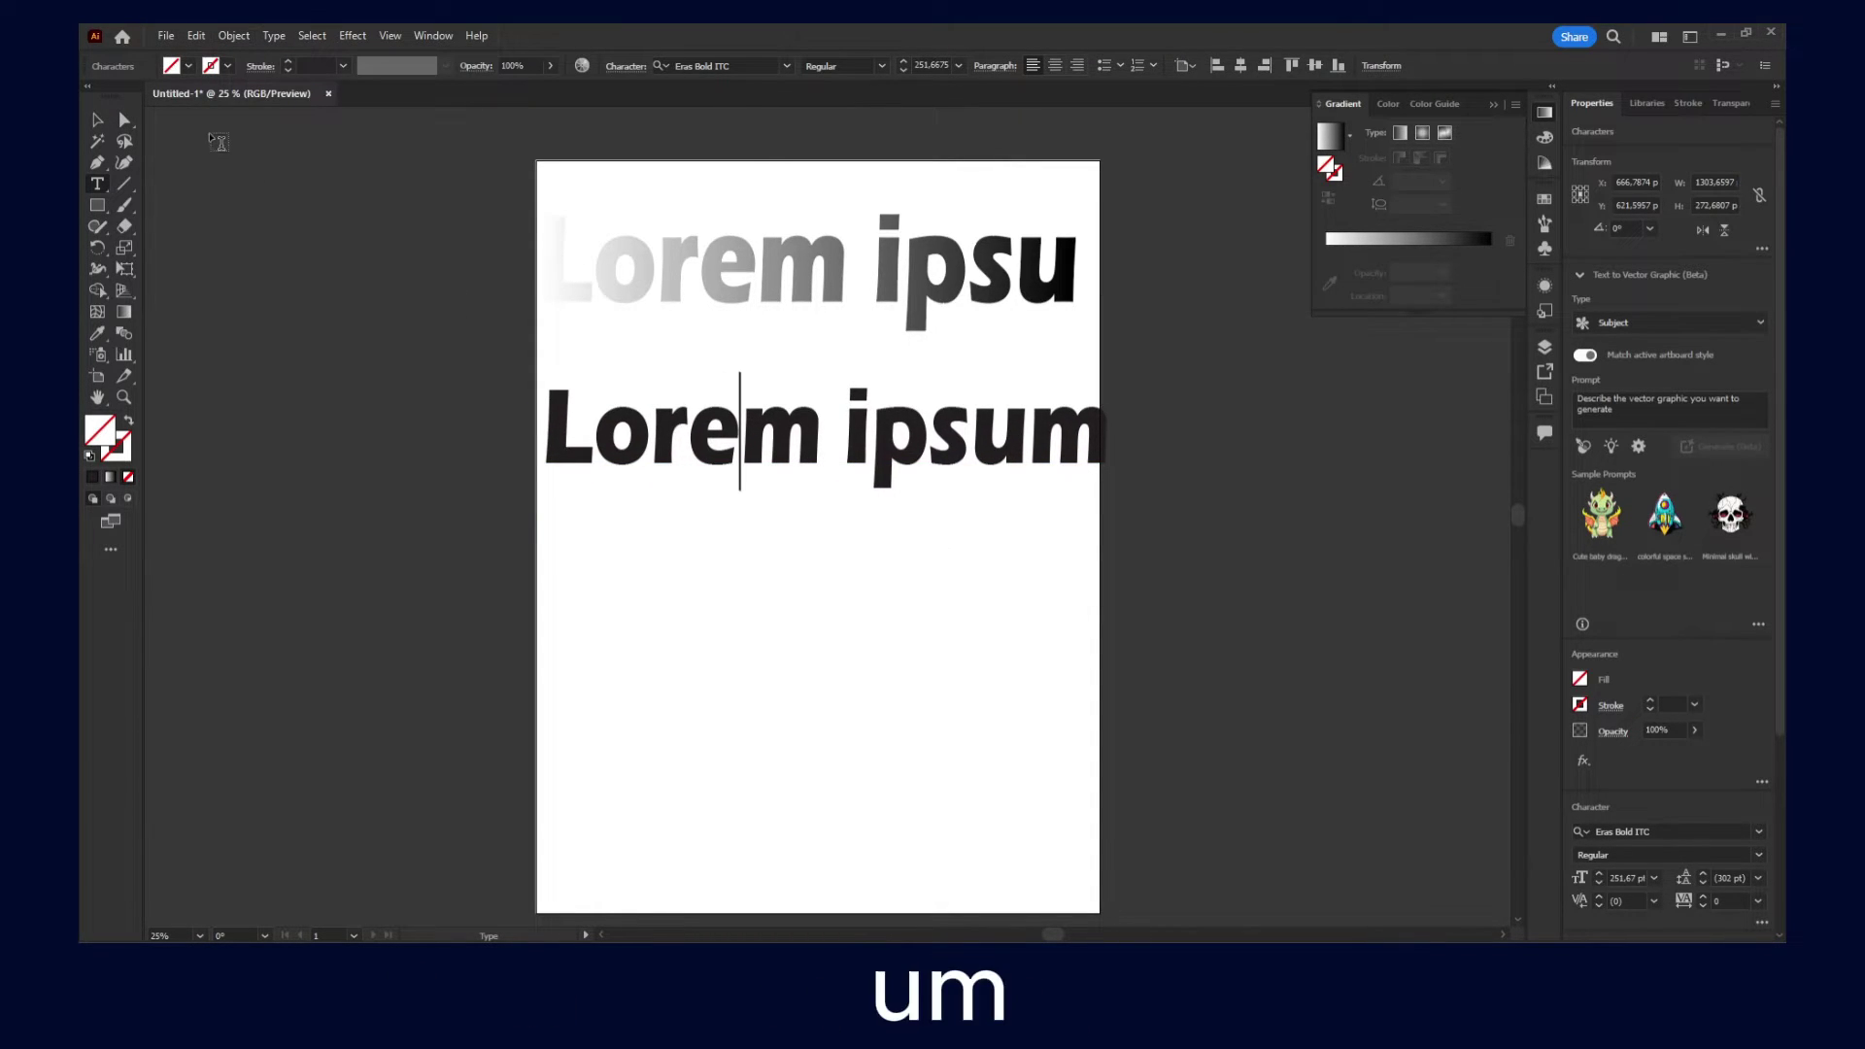
- Convert the black Lorem ipsum text into outlined letter shapes
click(103, 119)
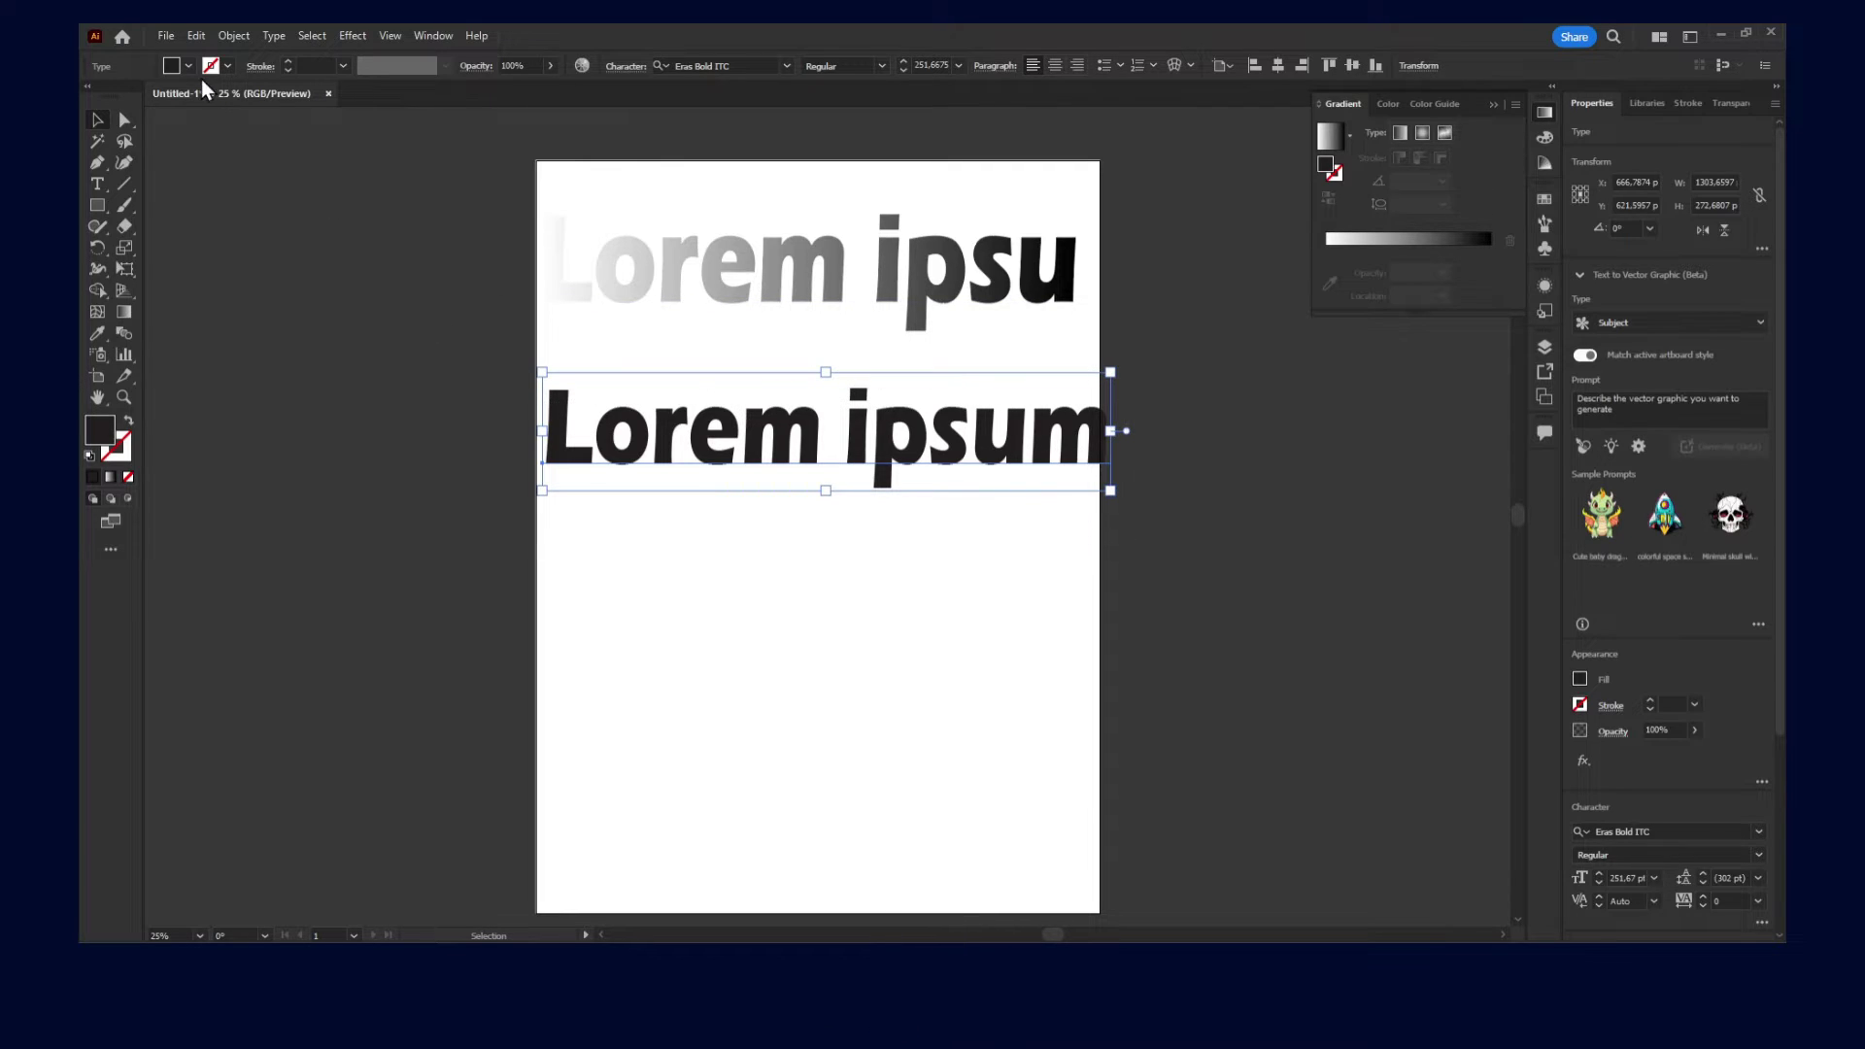
click(233, 36)
mouse_move(274, 36)
click(338, 342)
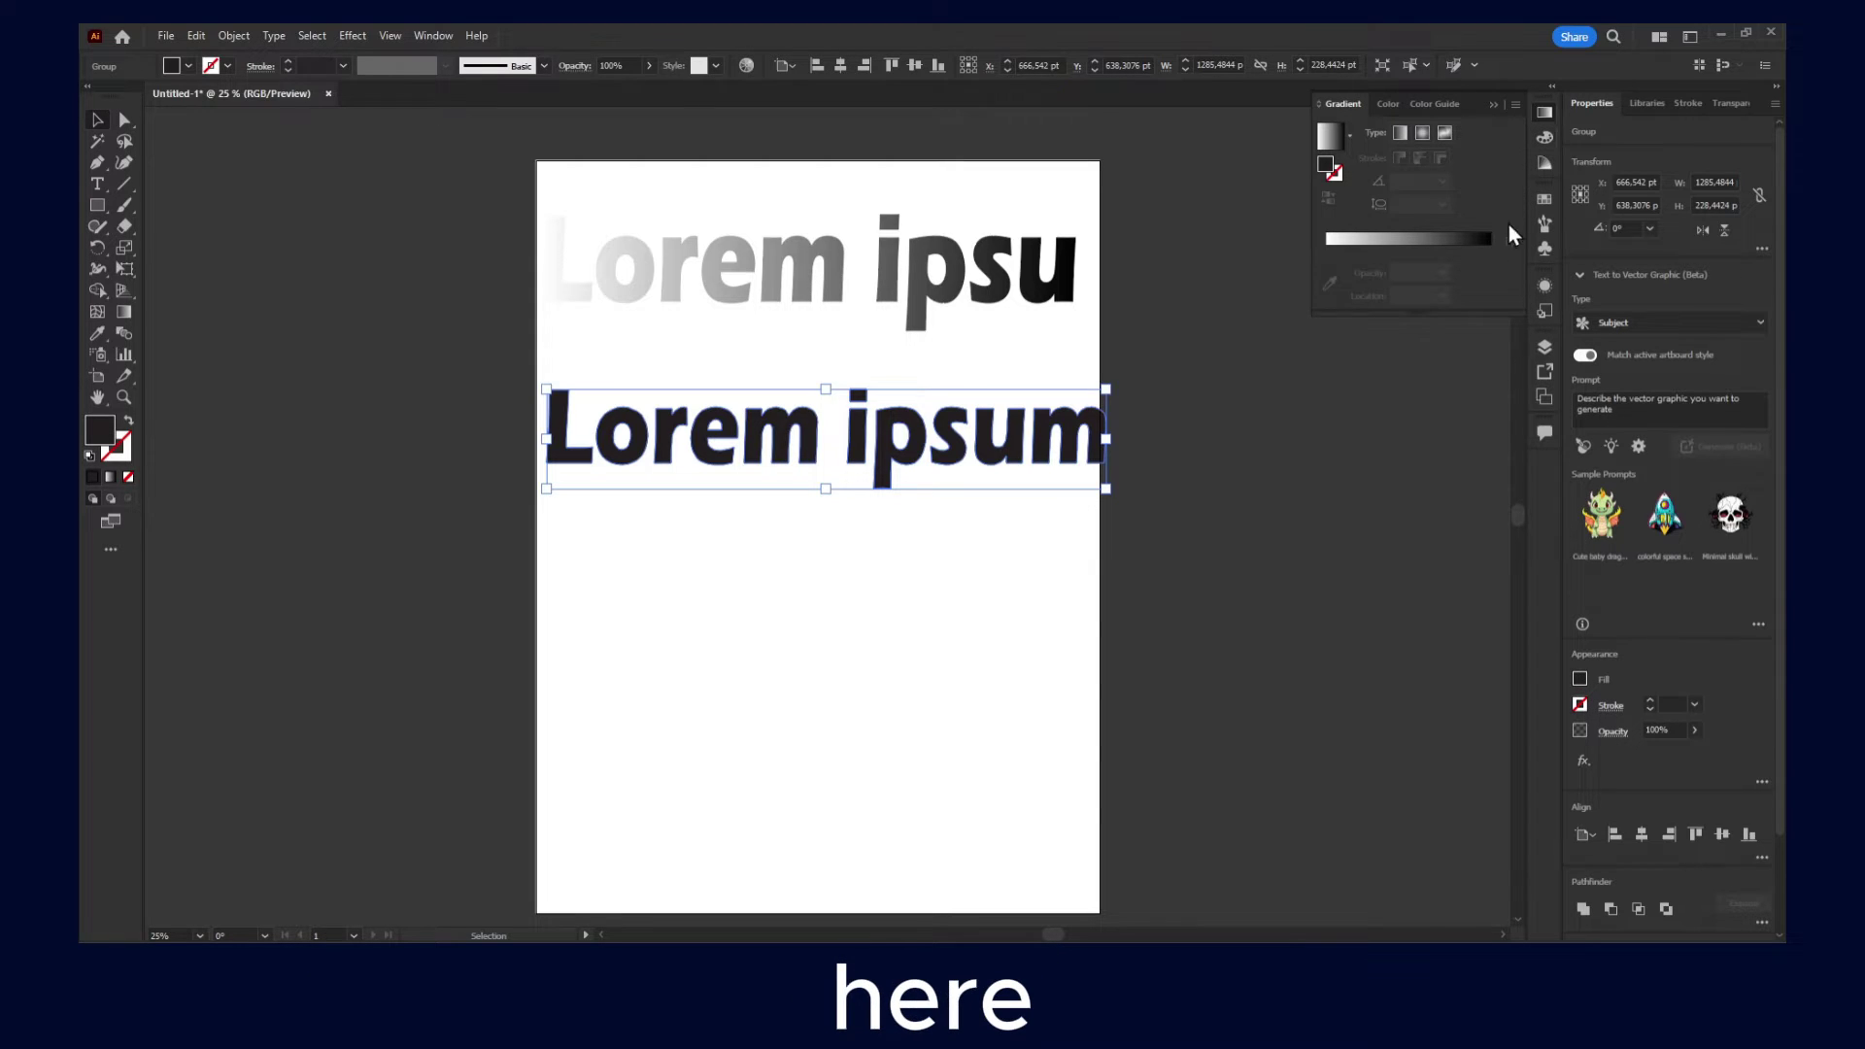
- Remove the group's fill, add a new fill, and apply the white-to-black gradient
click(1546, 351)
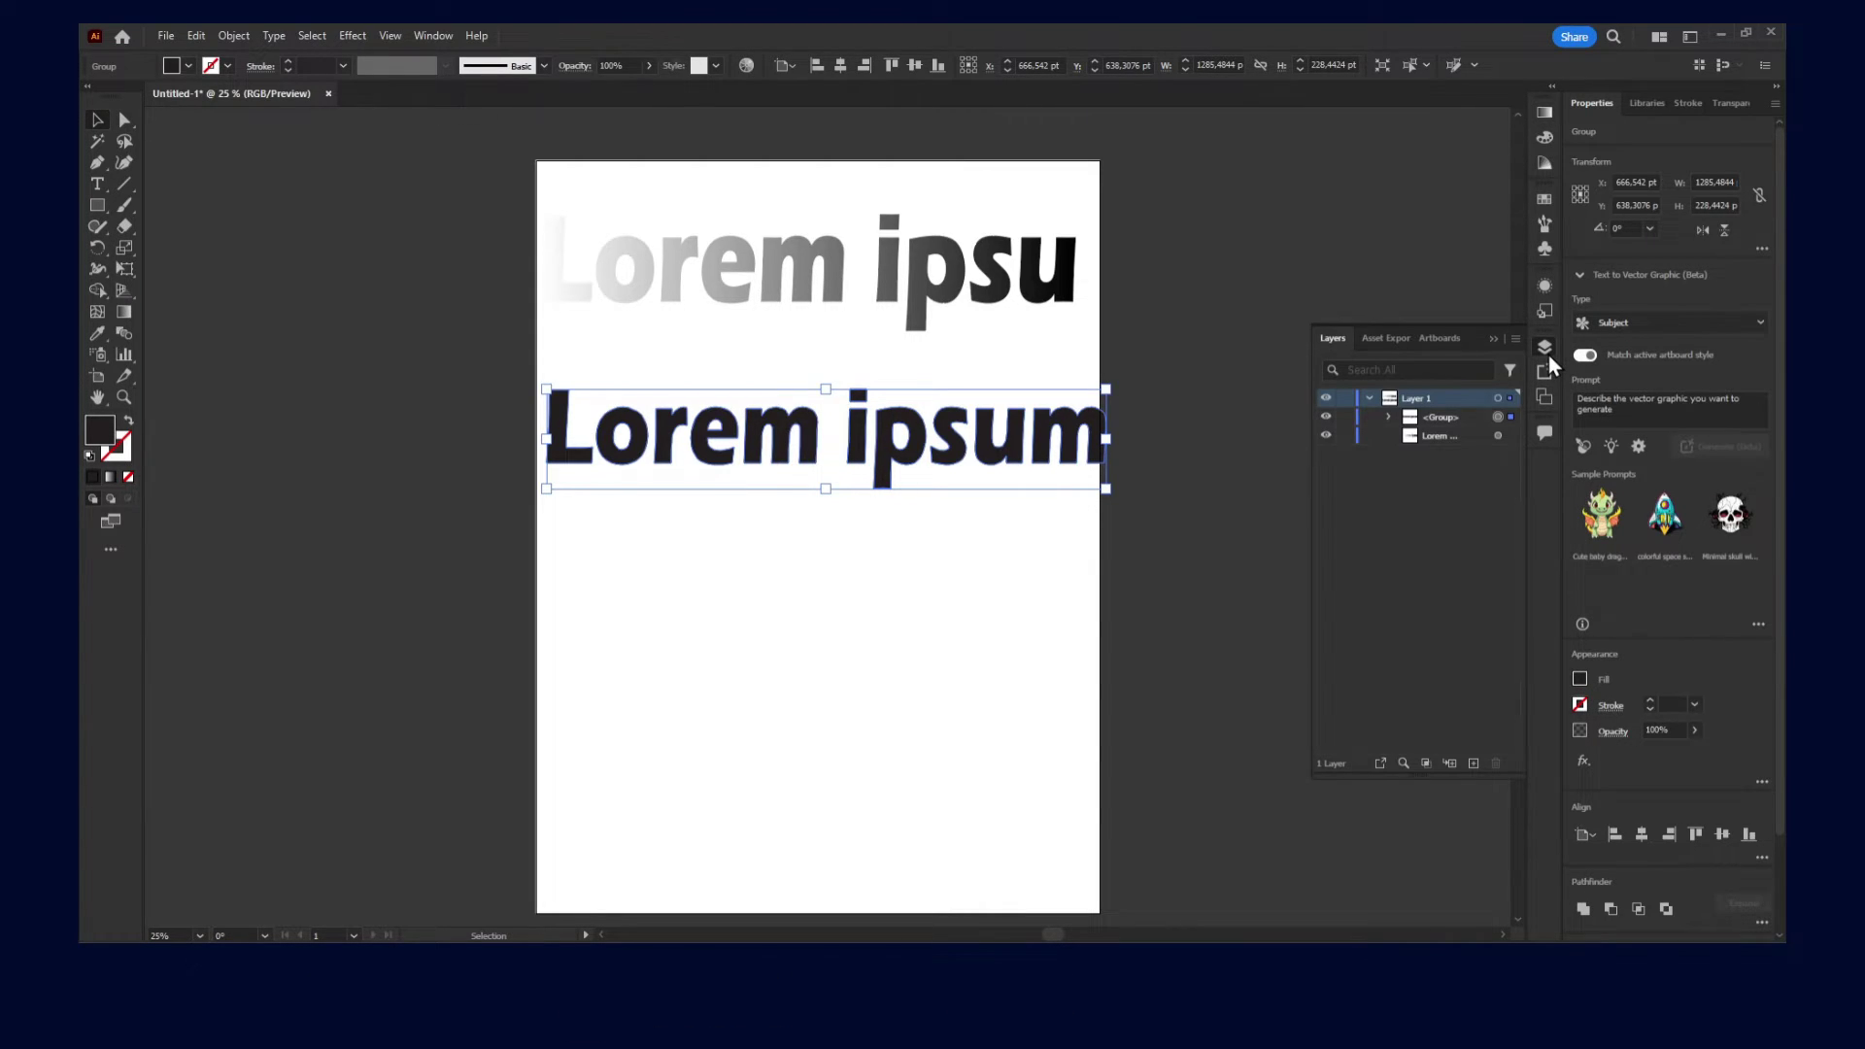
click(1544, 285)
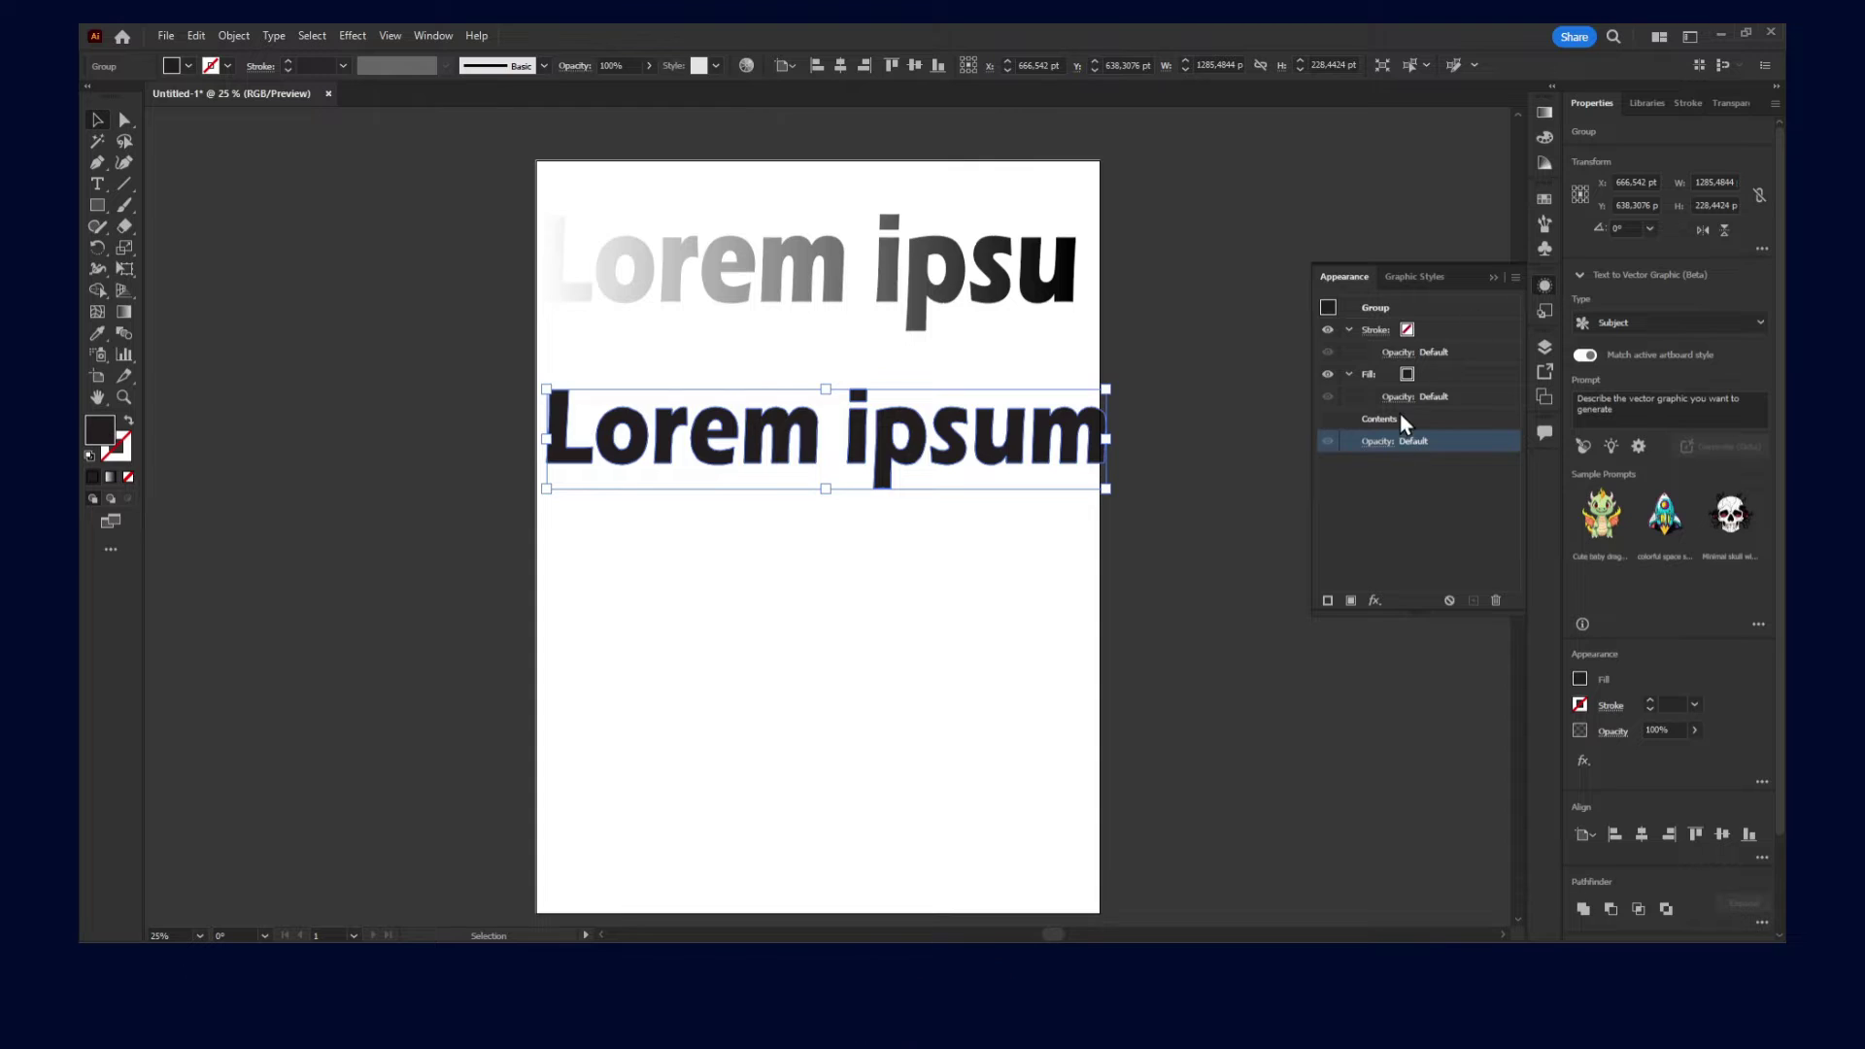
click(1579, 678)
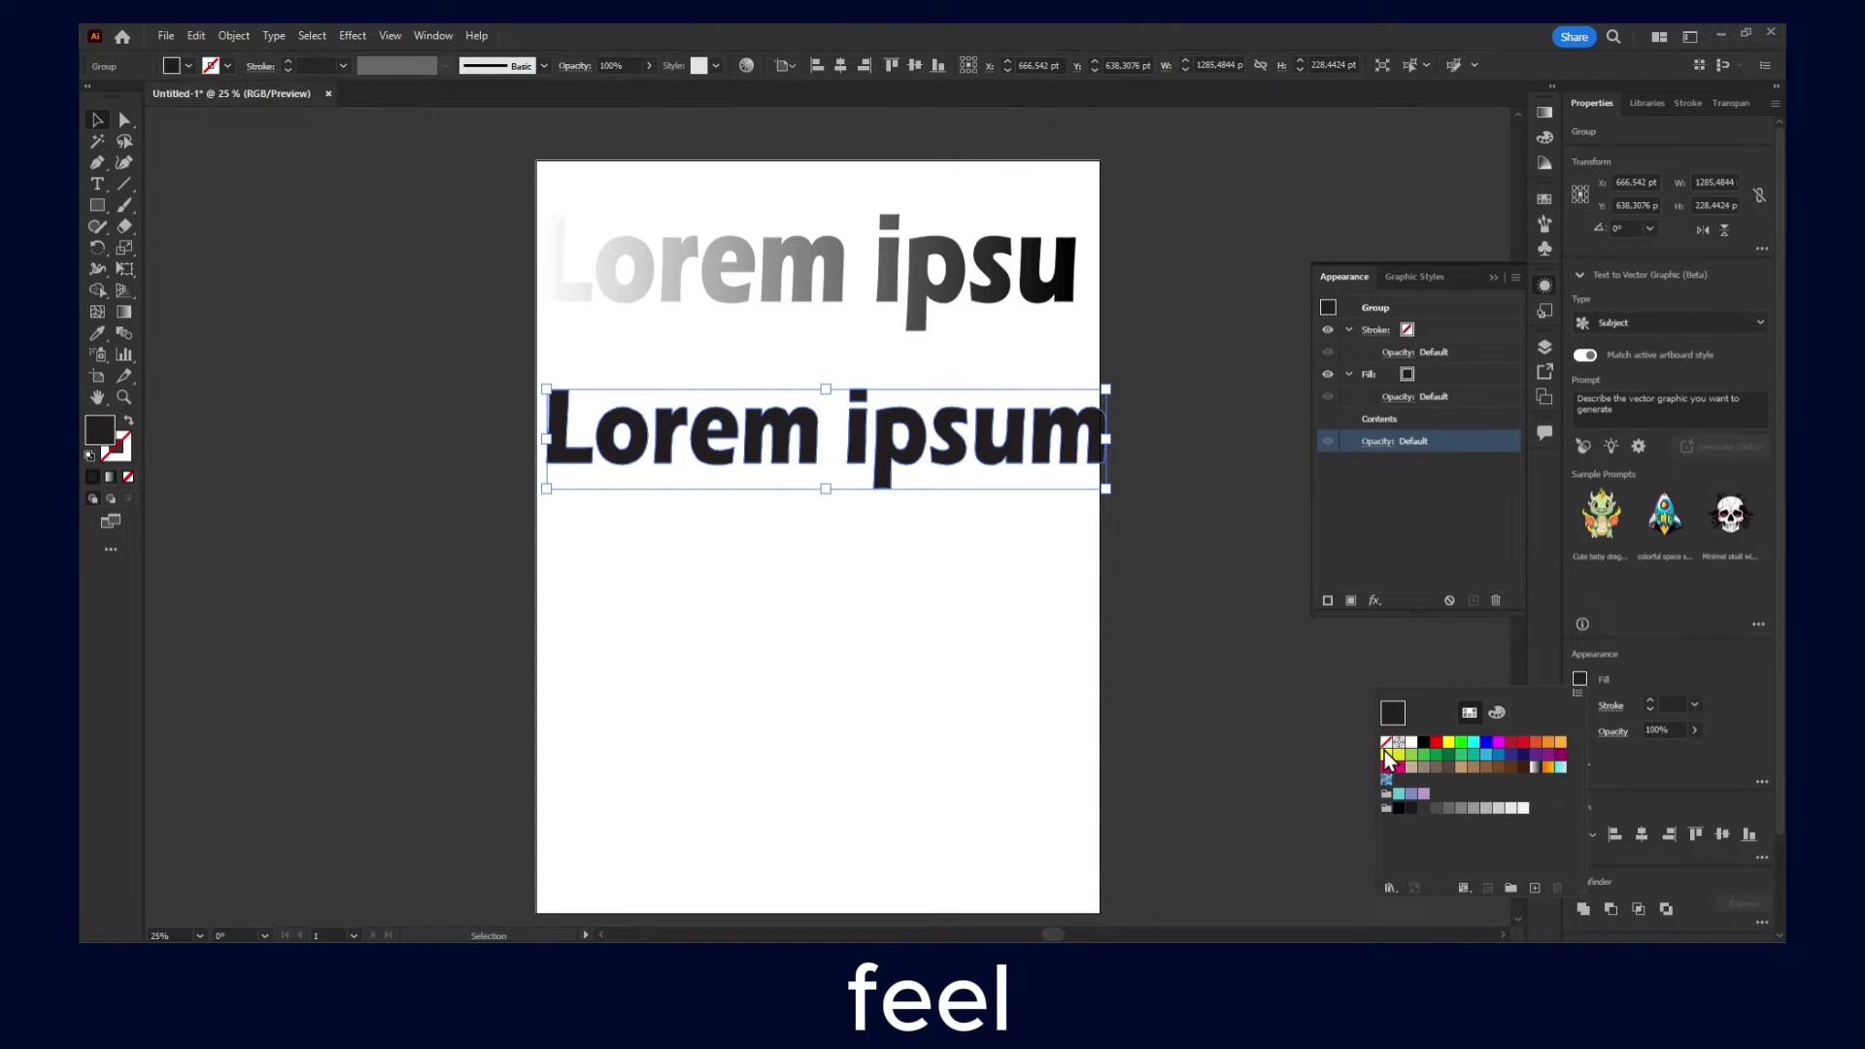
click(1386, 744)
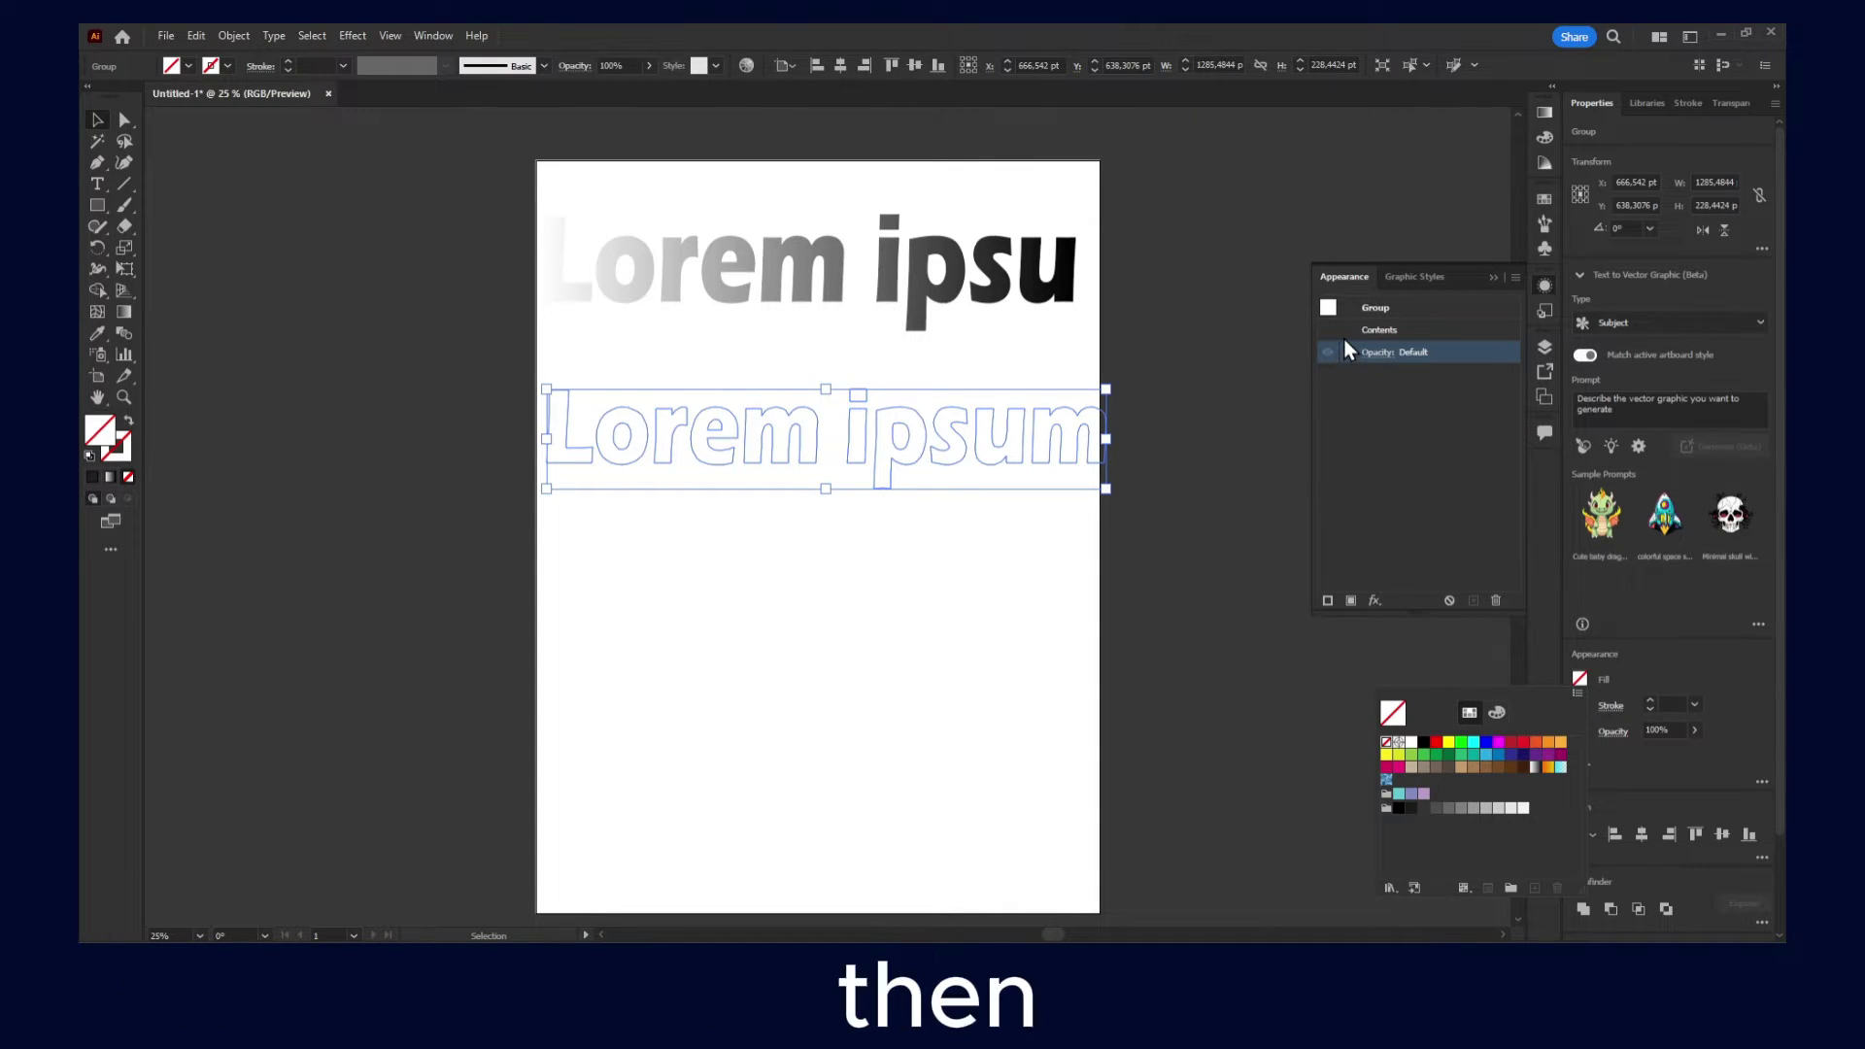
click(1350, 601)
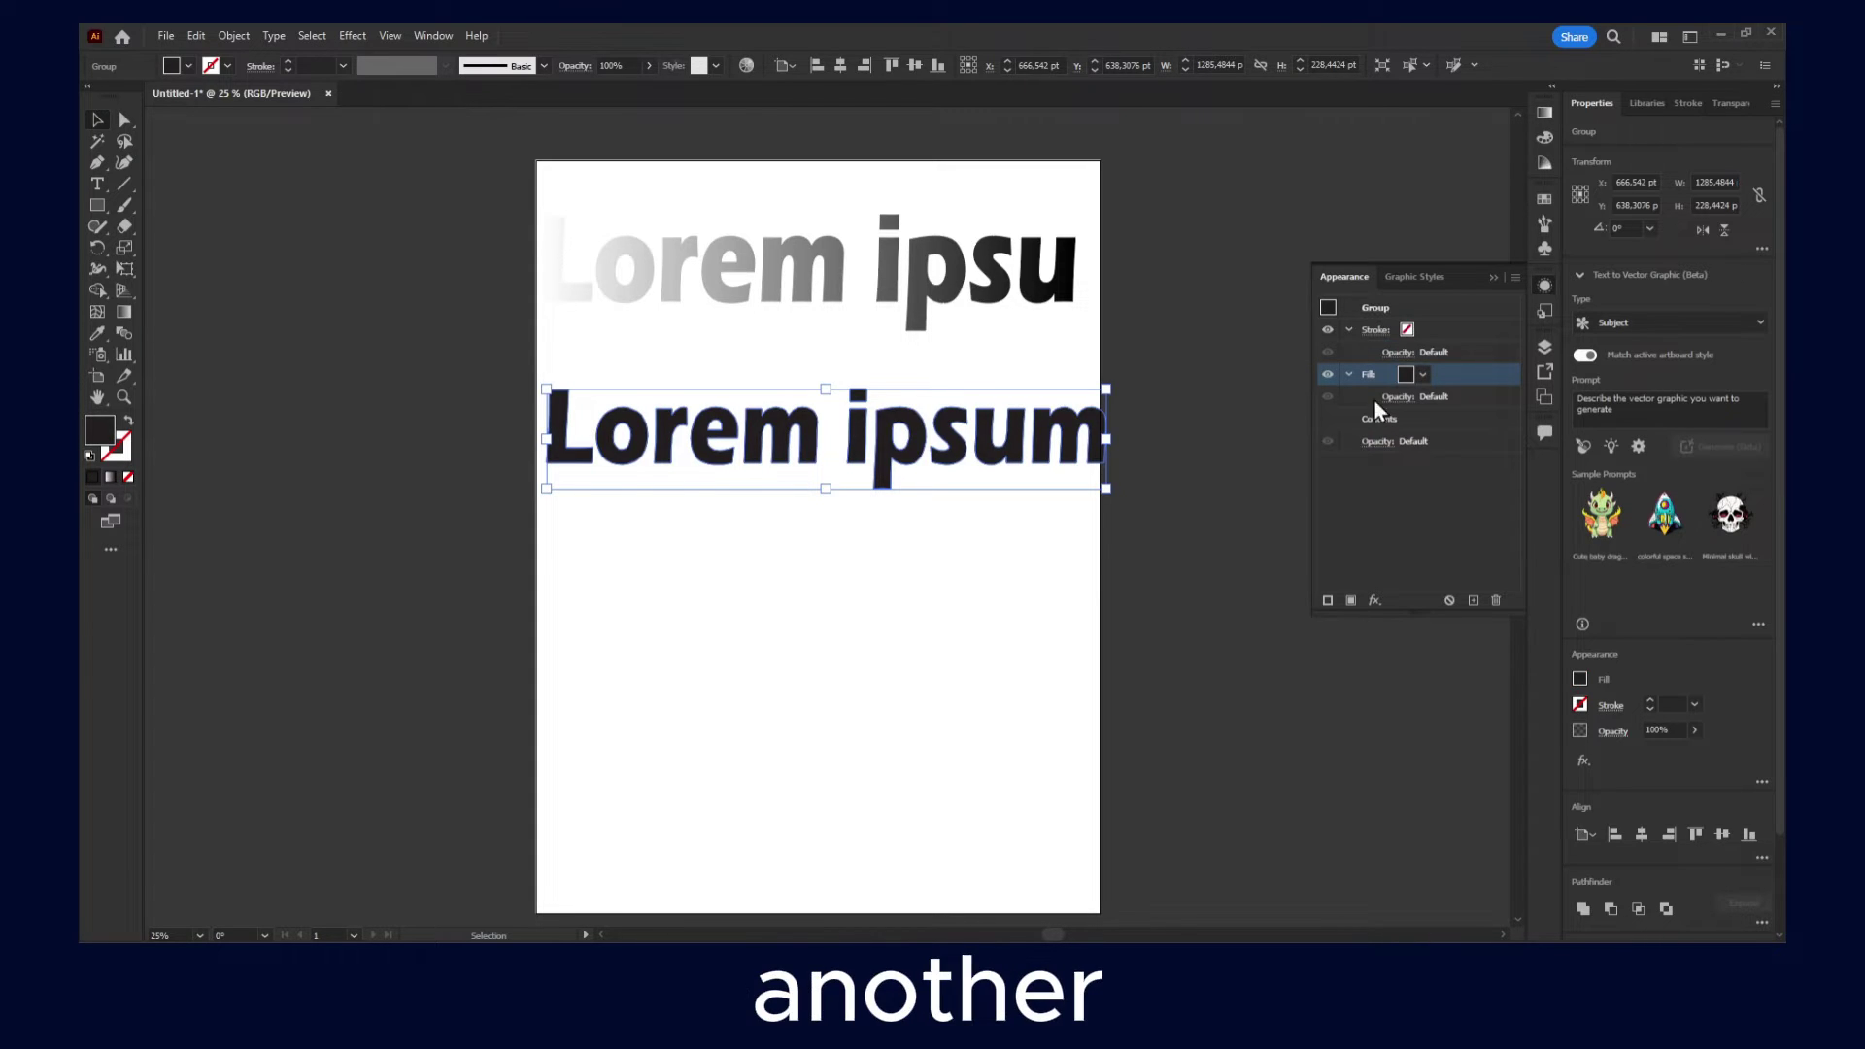
click(1544, 113)
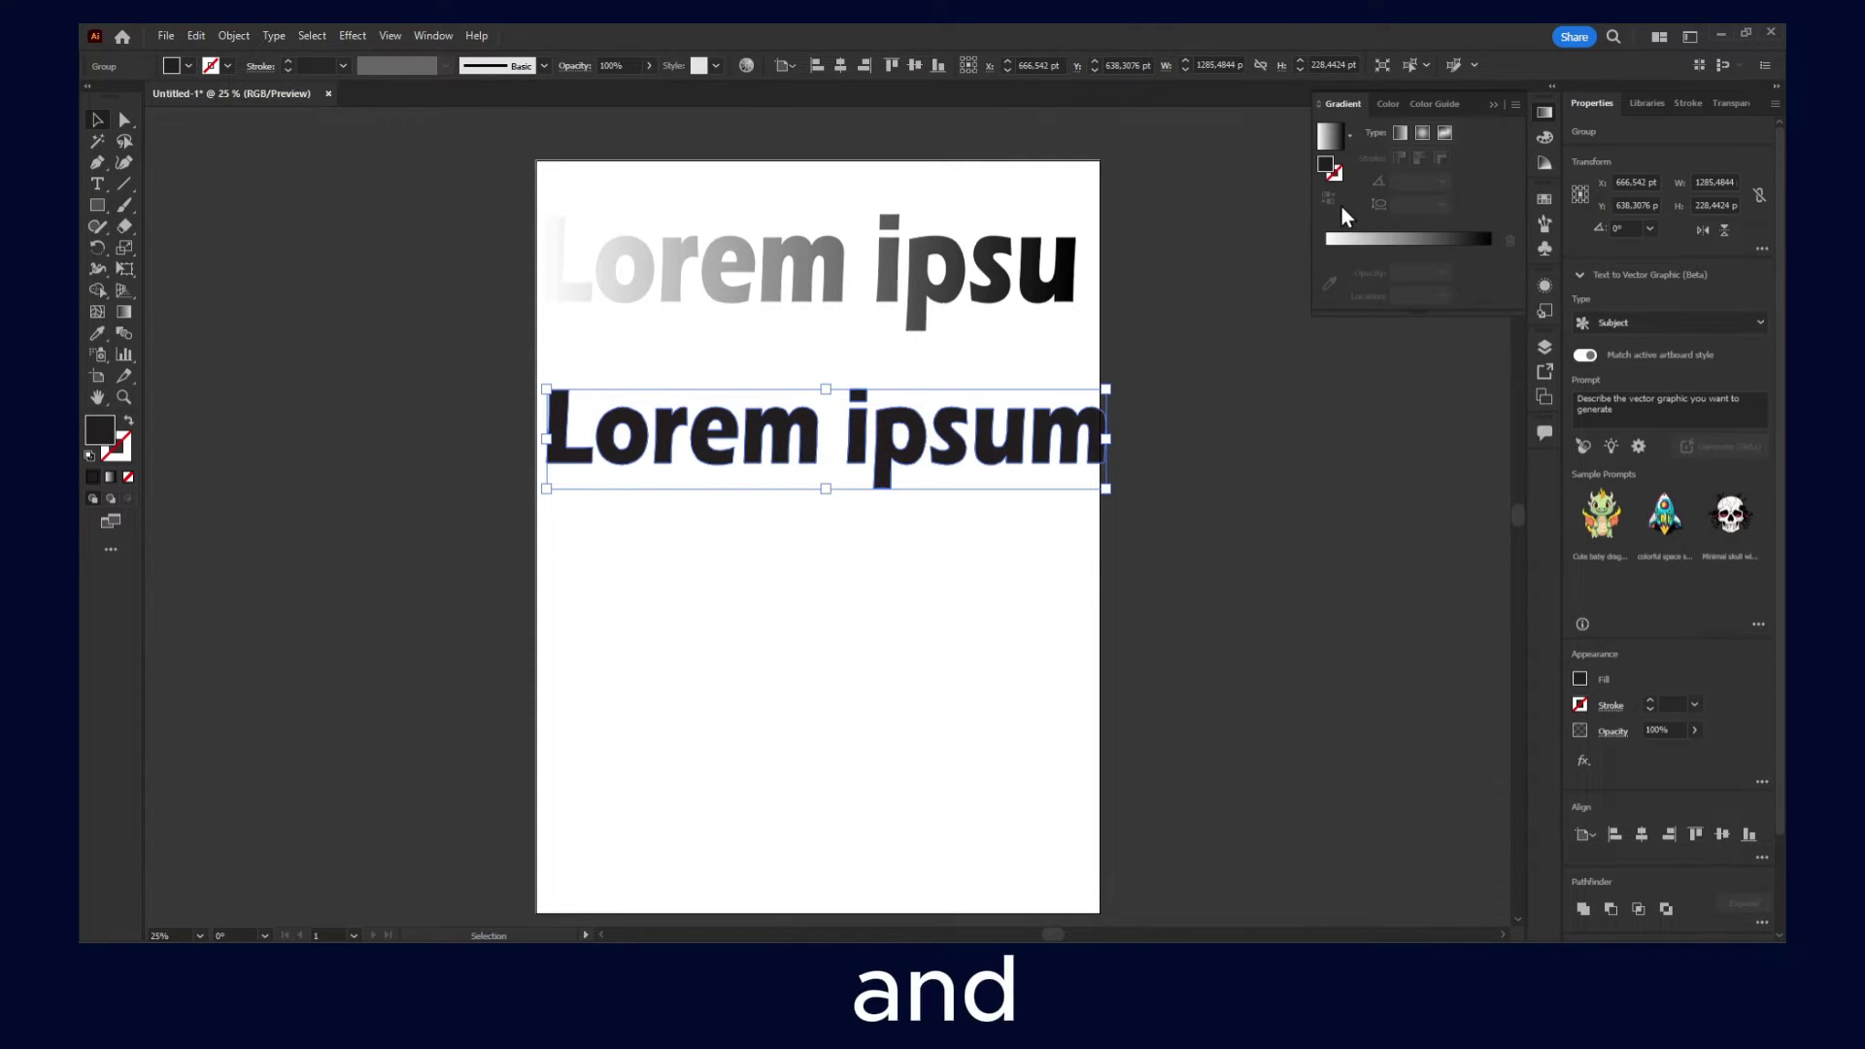
click(1344, 240)
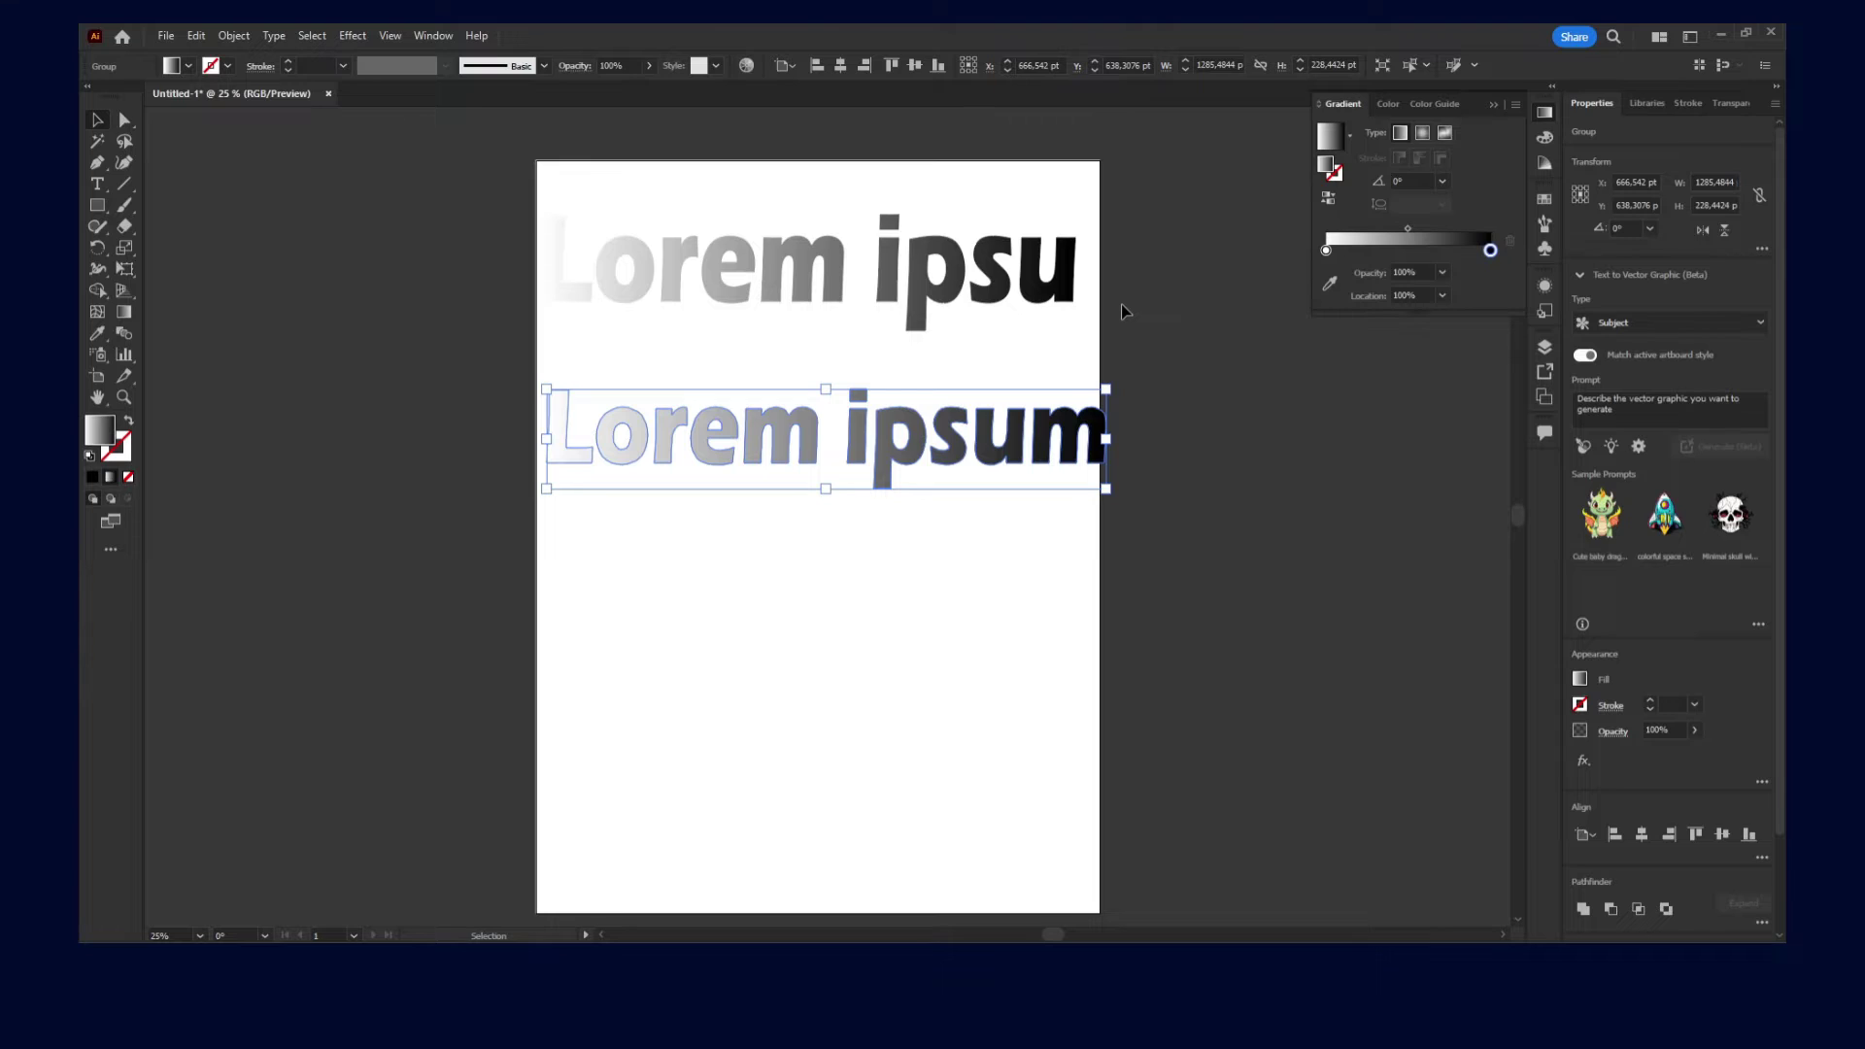
click(123, 117)
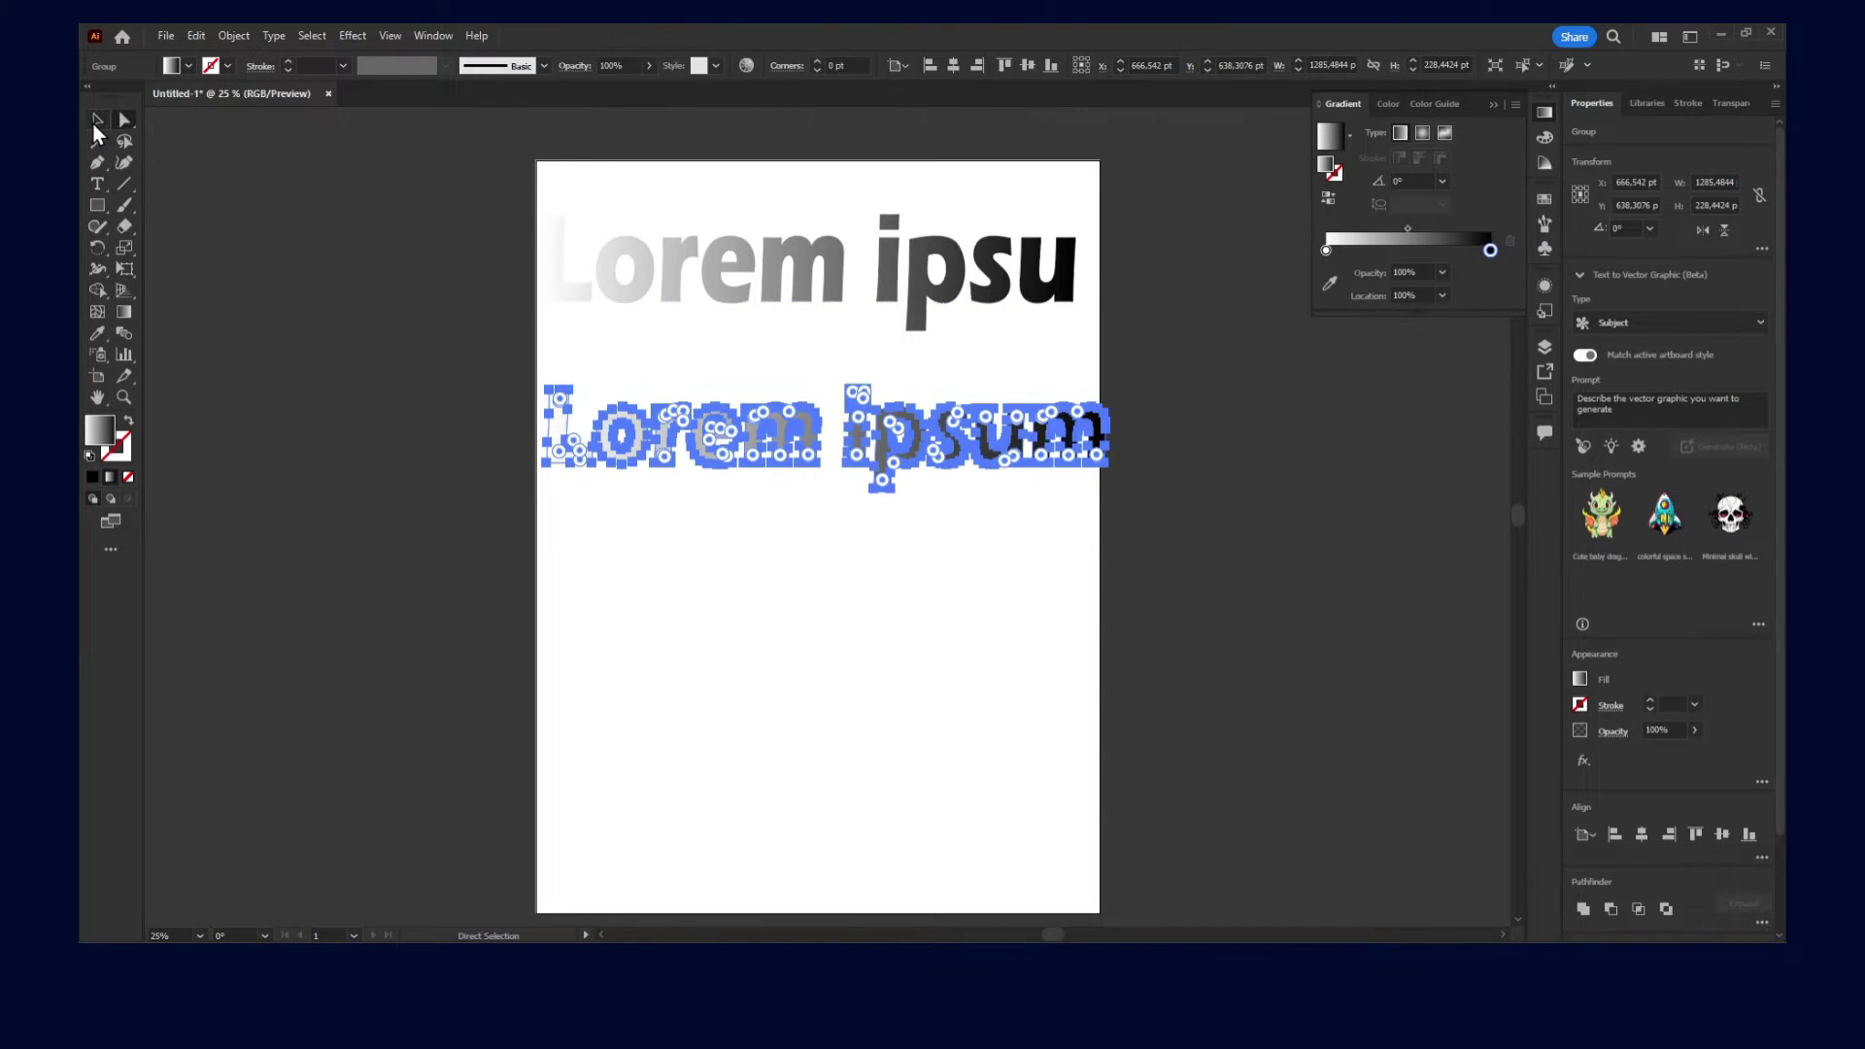
- Select the letter m of Lorem and pull it down out of the line
click(208, 156)
drag(1091, 544, 549, 375)
right_click(757, 428)
click(1045, 643)
click(777, 433)
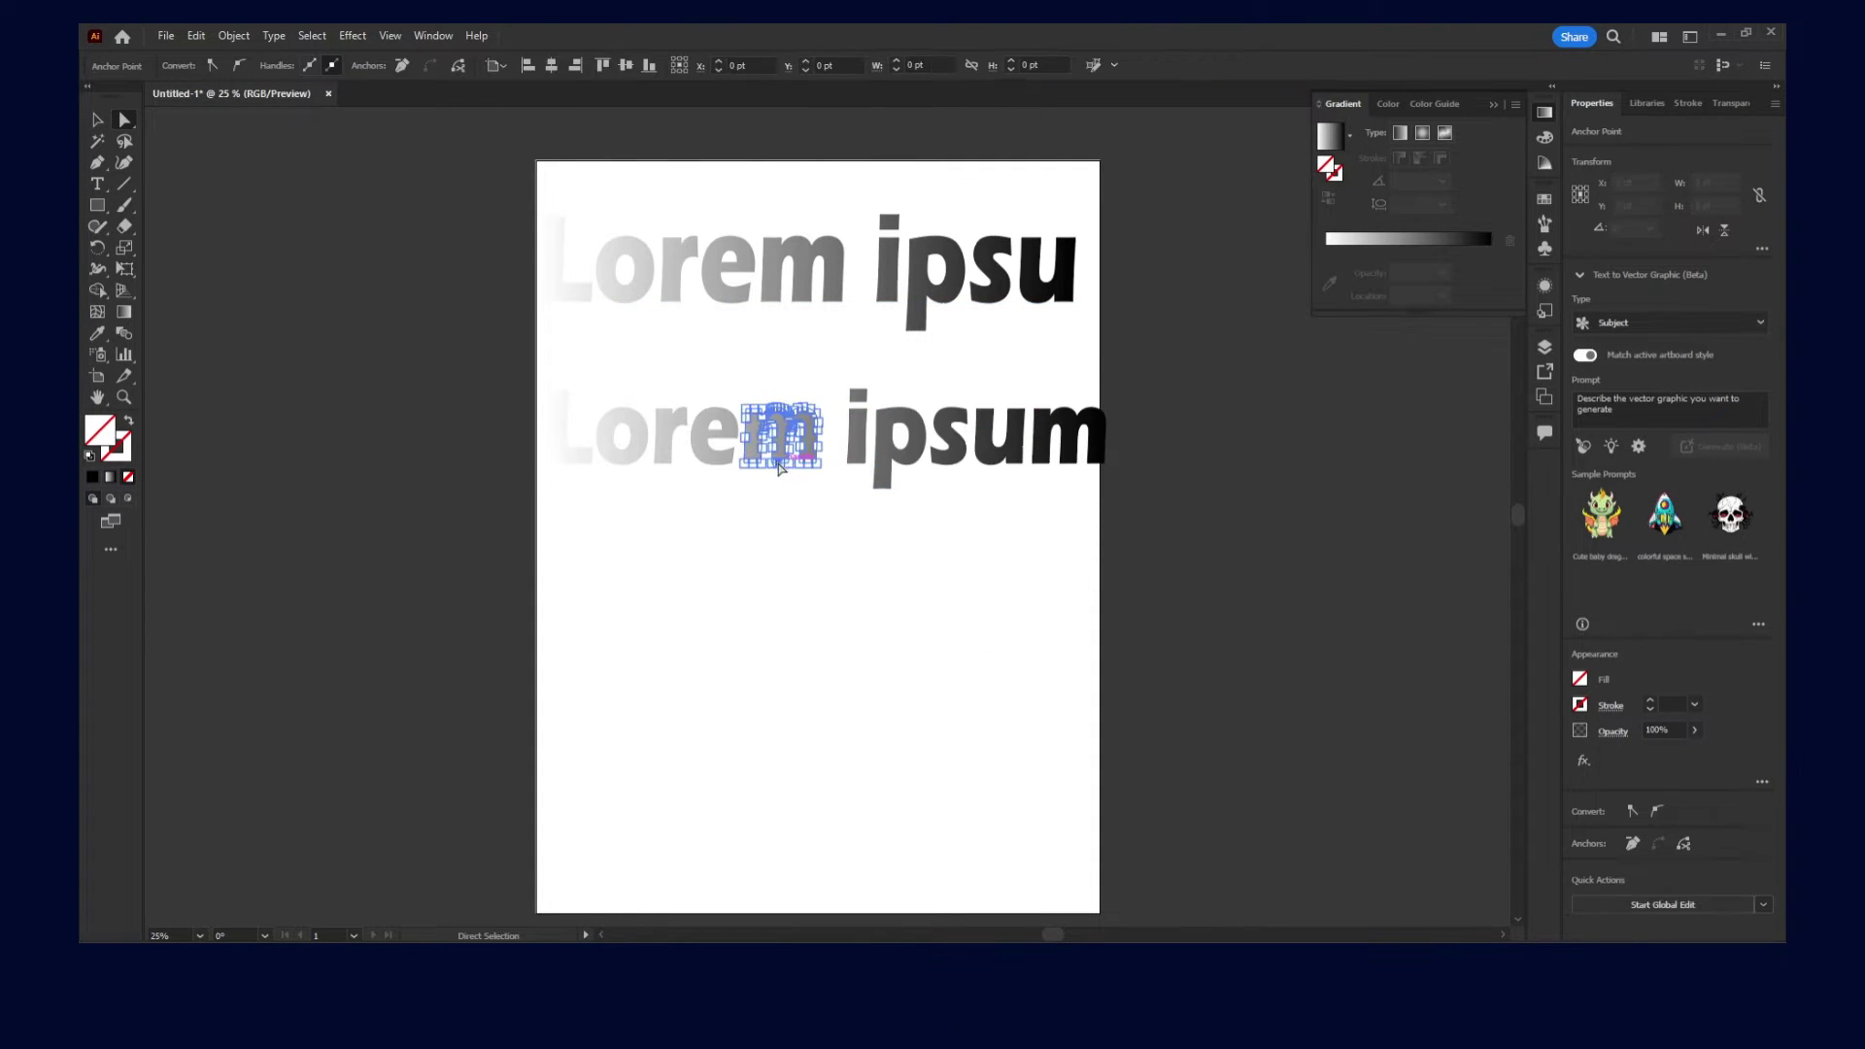
drag(777, 433, 799, 541)
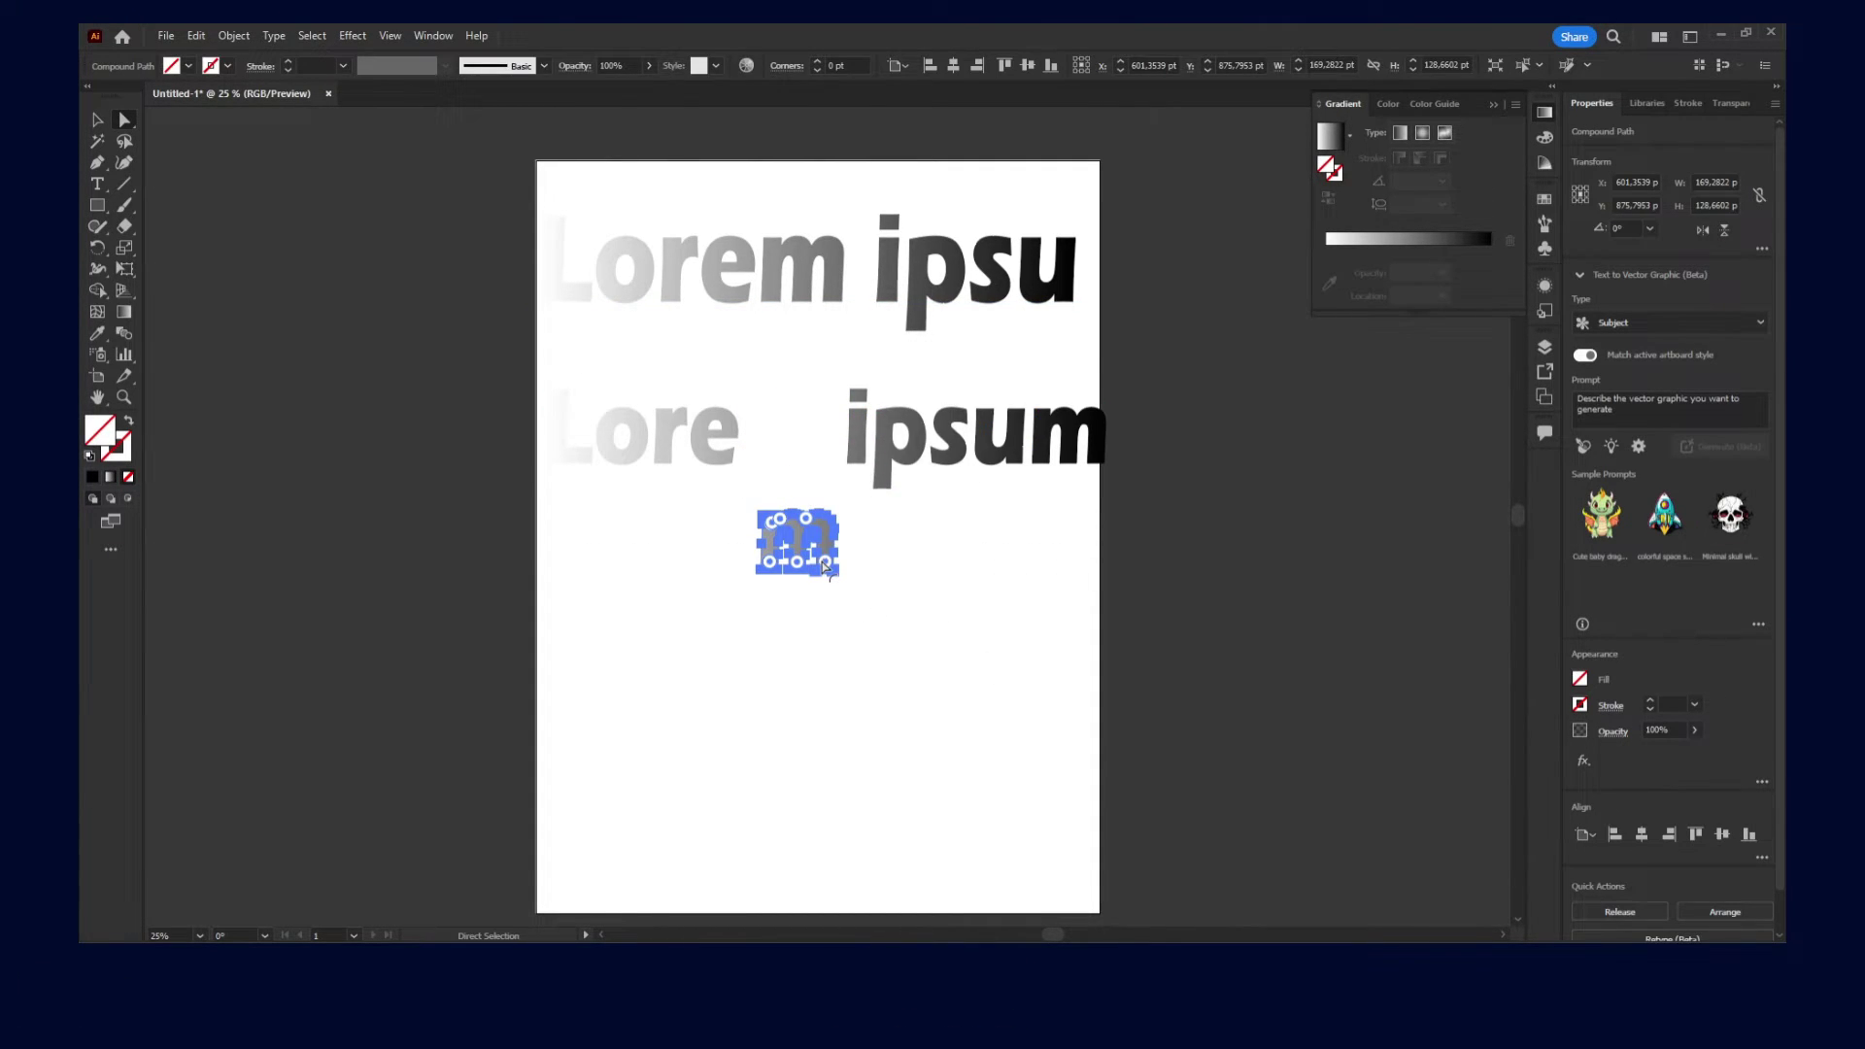
- Round off all the corners of the m with the corner widget
scroll(824, 563, up, 6)
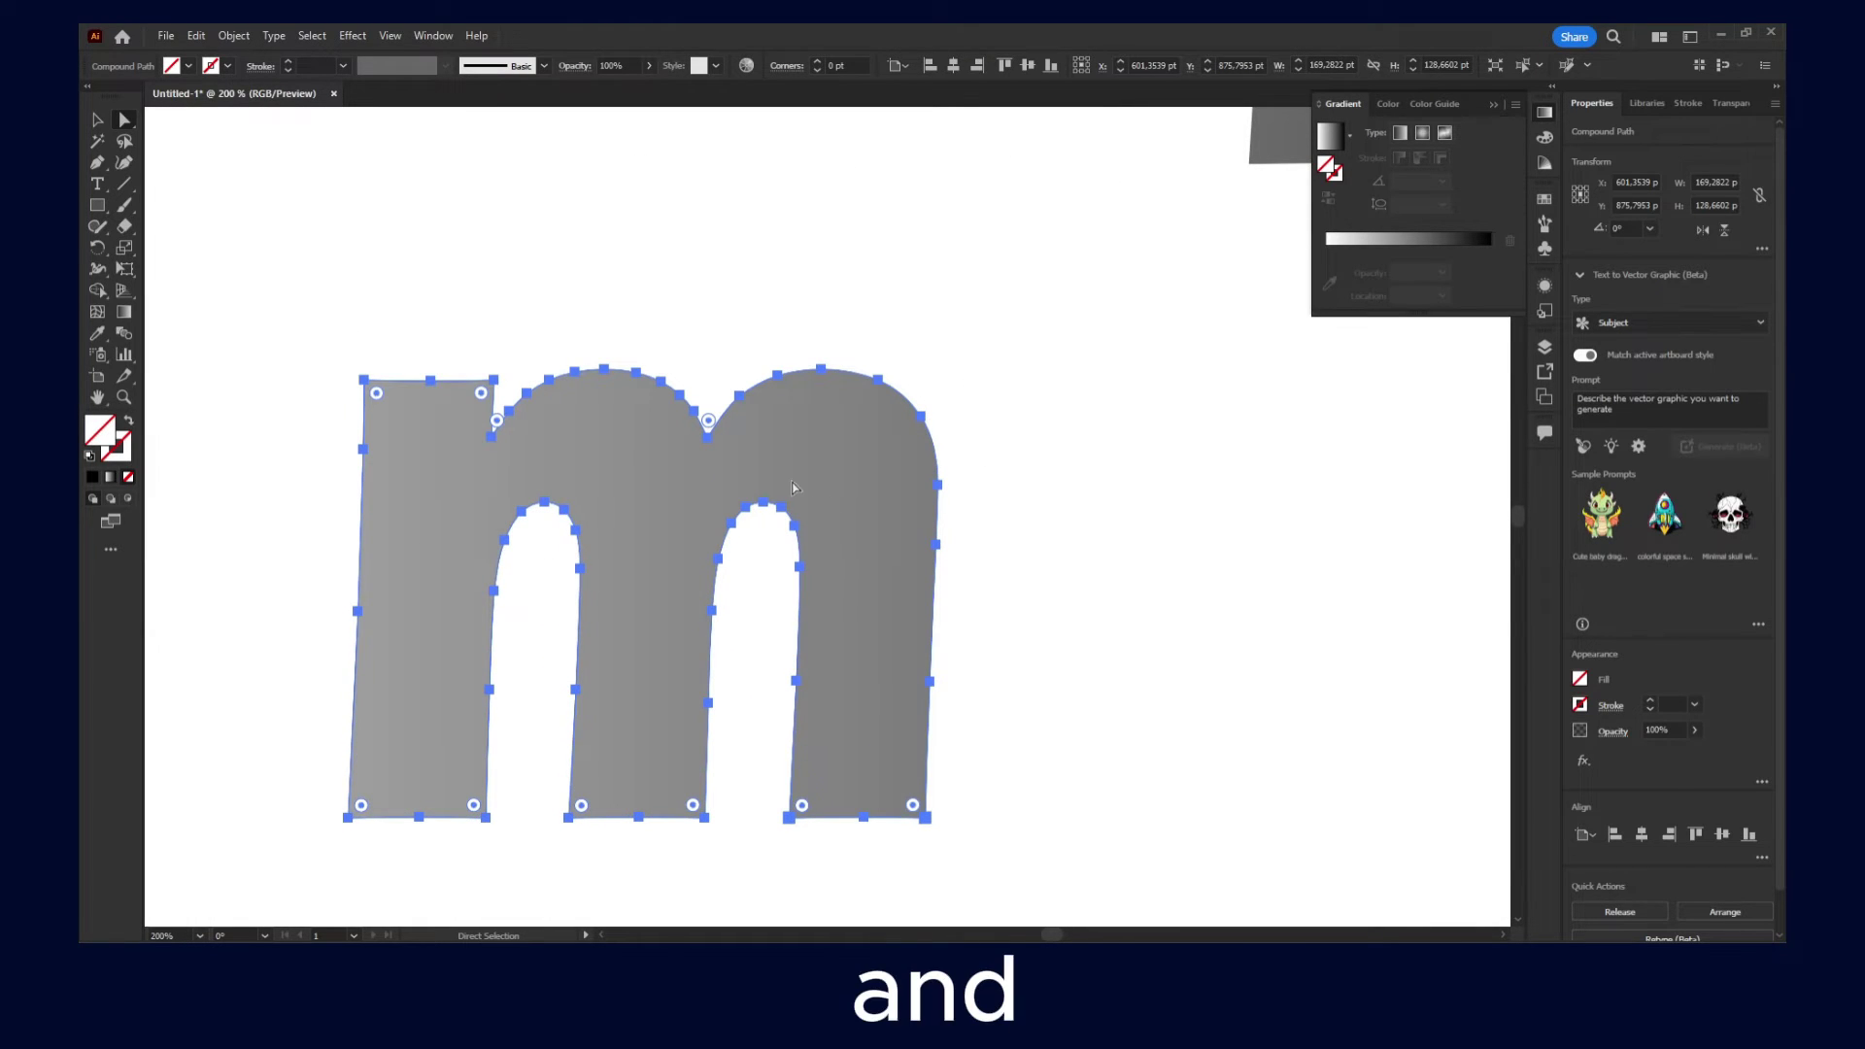
drag(919, 813, 921, 783)
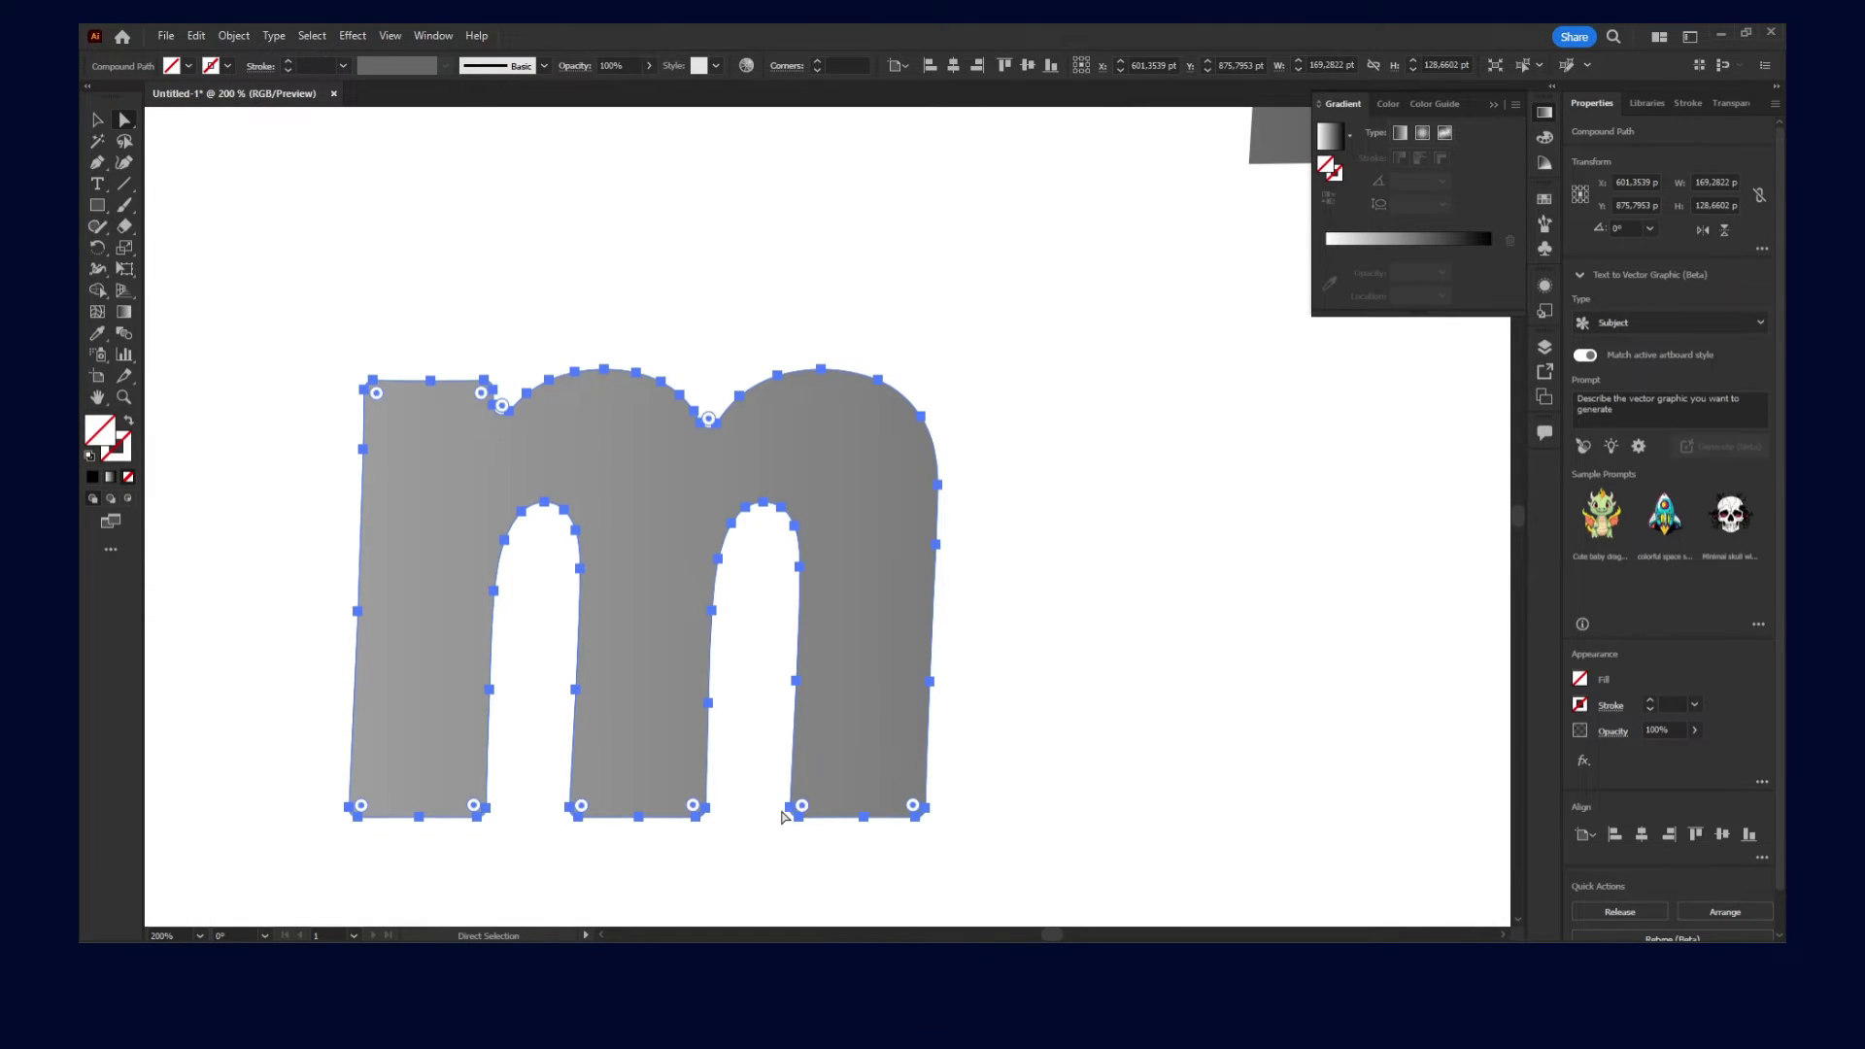
click(1073, 810)
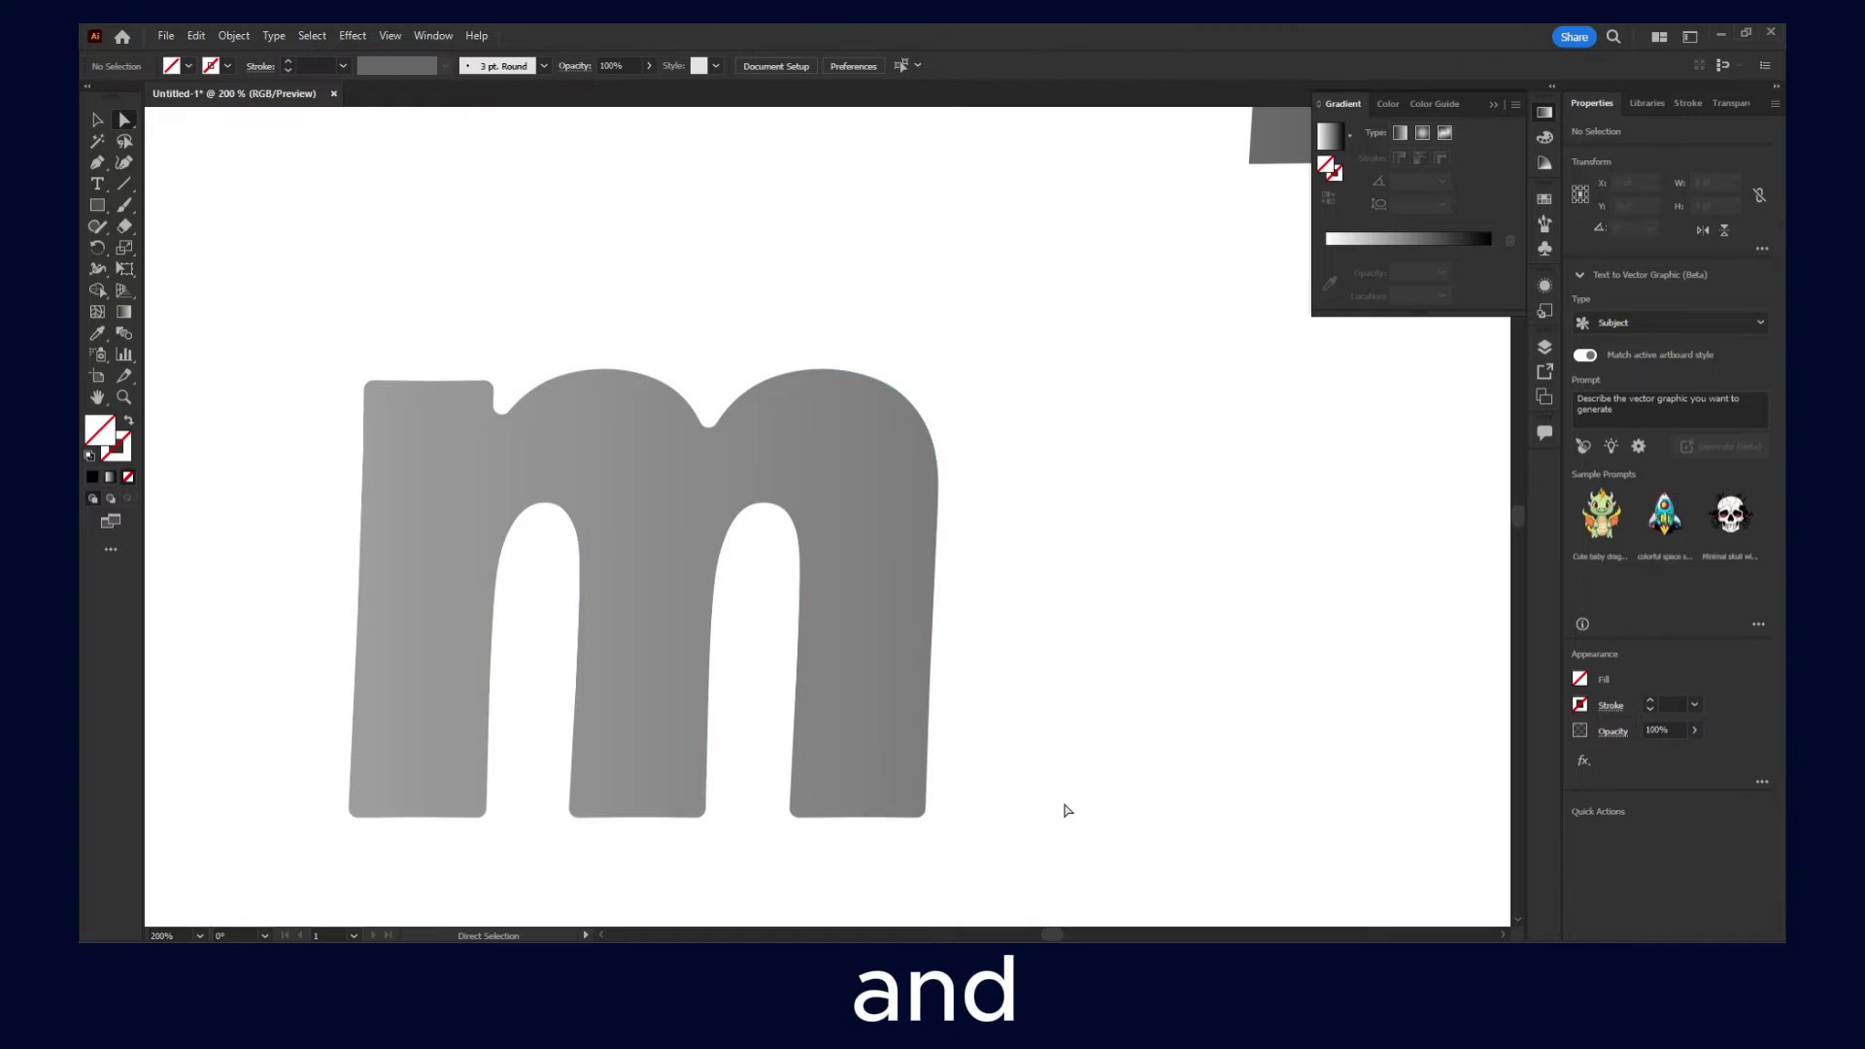
click(683, 417)
scroll(957, 456, down, 5)
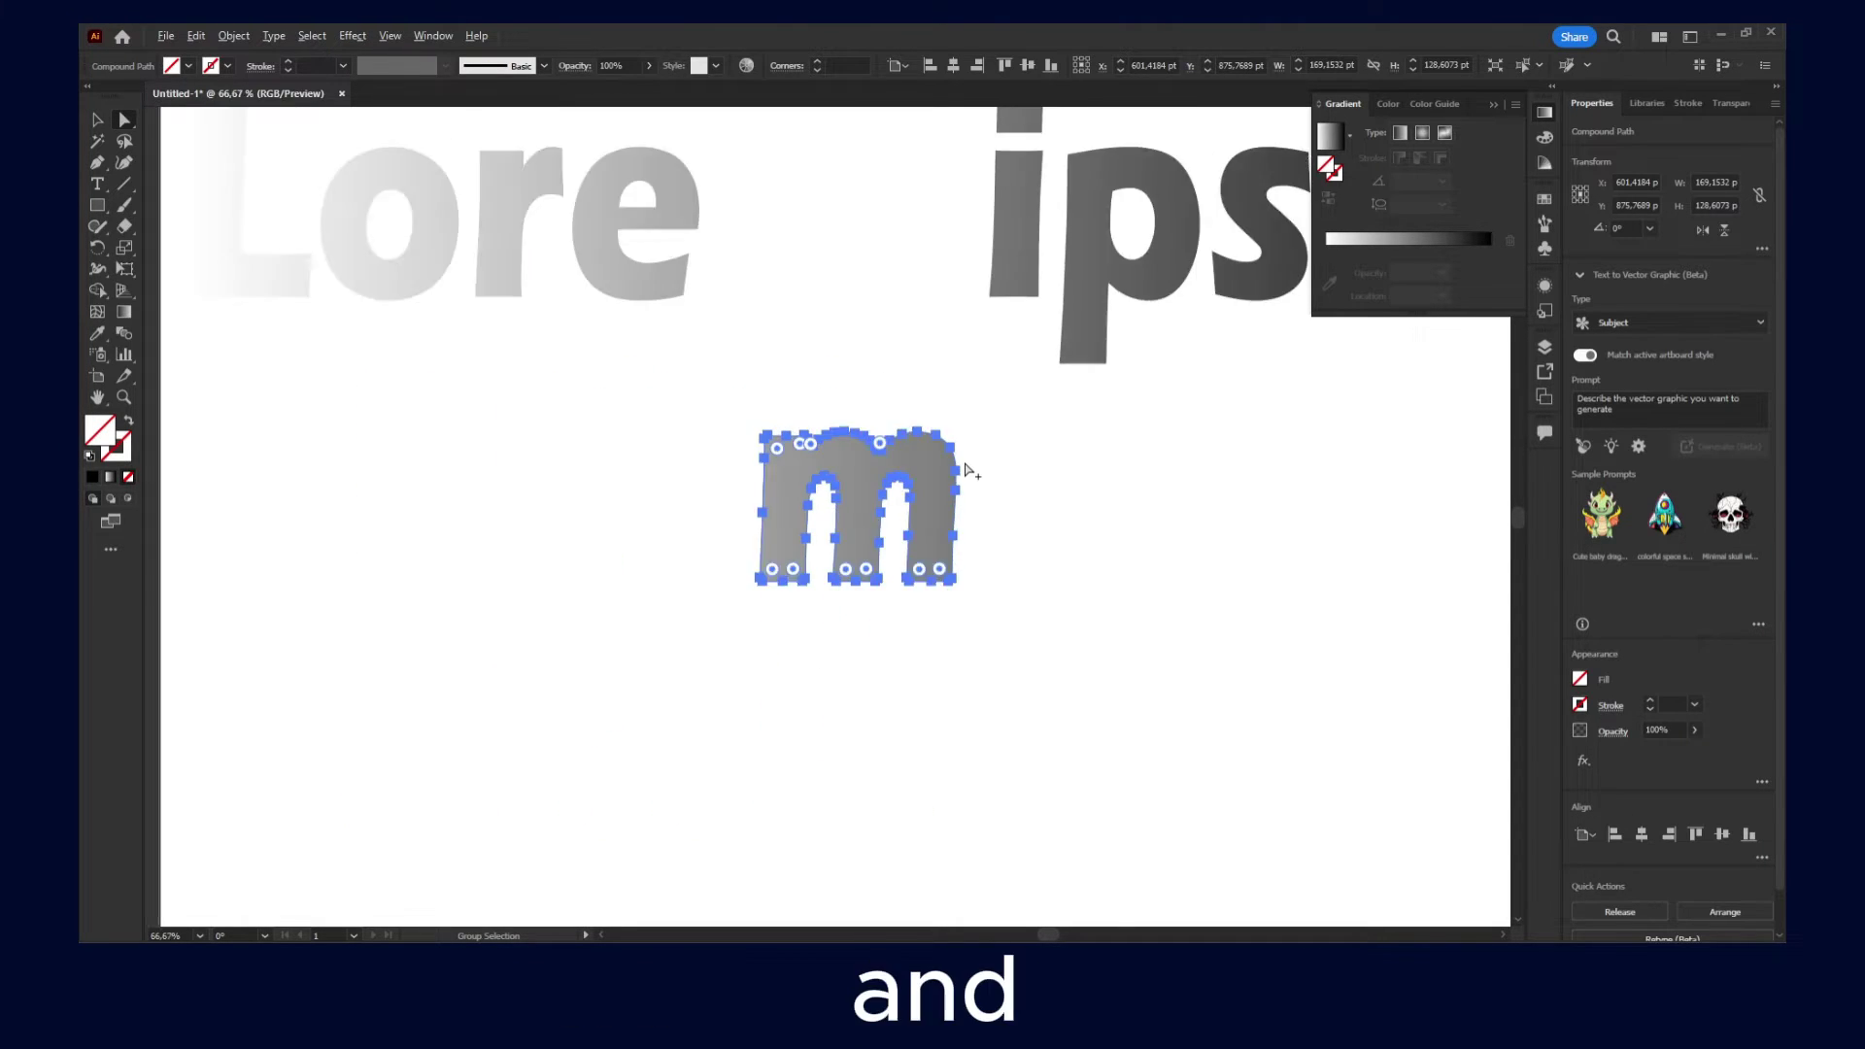
- Place the m above Lore
drag(1109, 410, 1025, 544)
drag(866, 573, 708, 296)
click(741, 528)
key(ctrl+z)
key(ctrl+z)
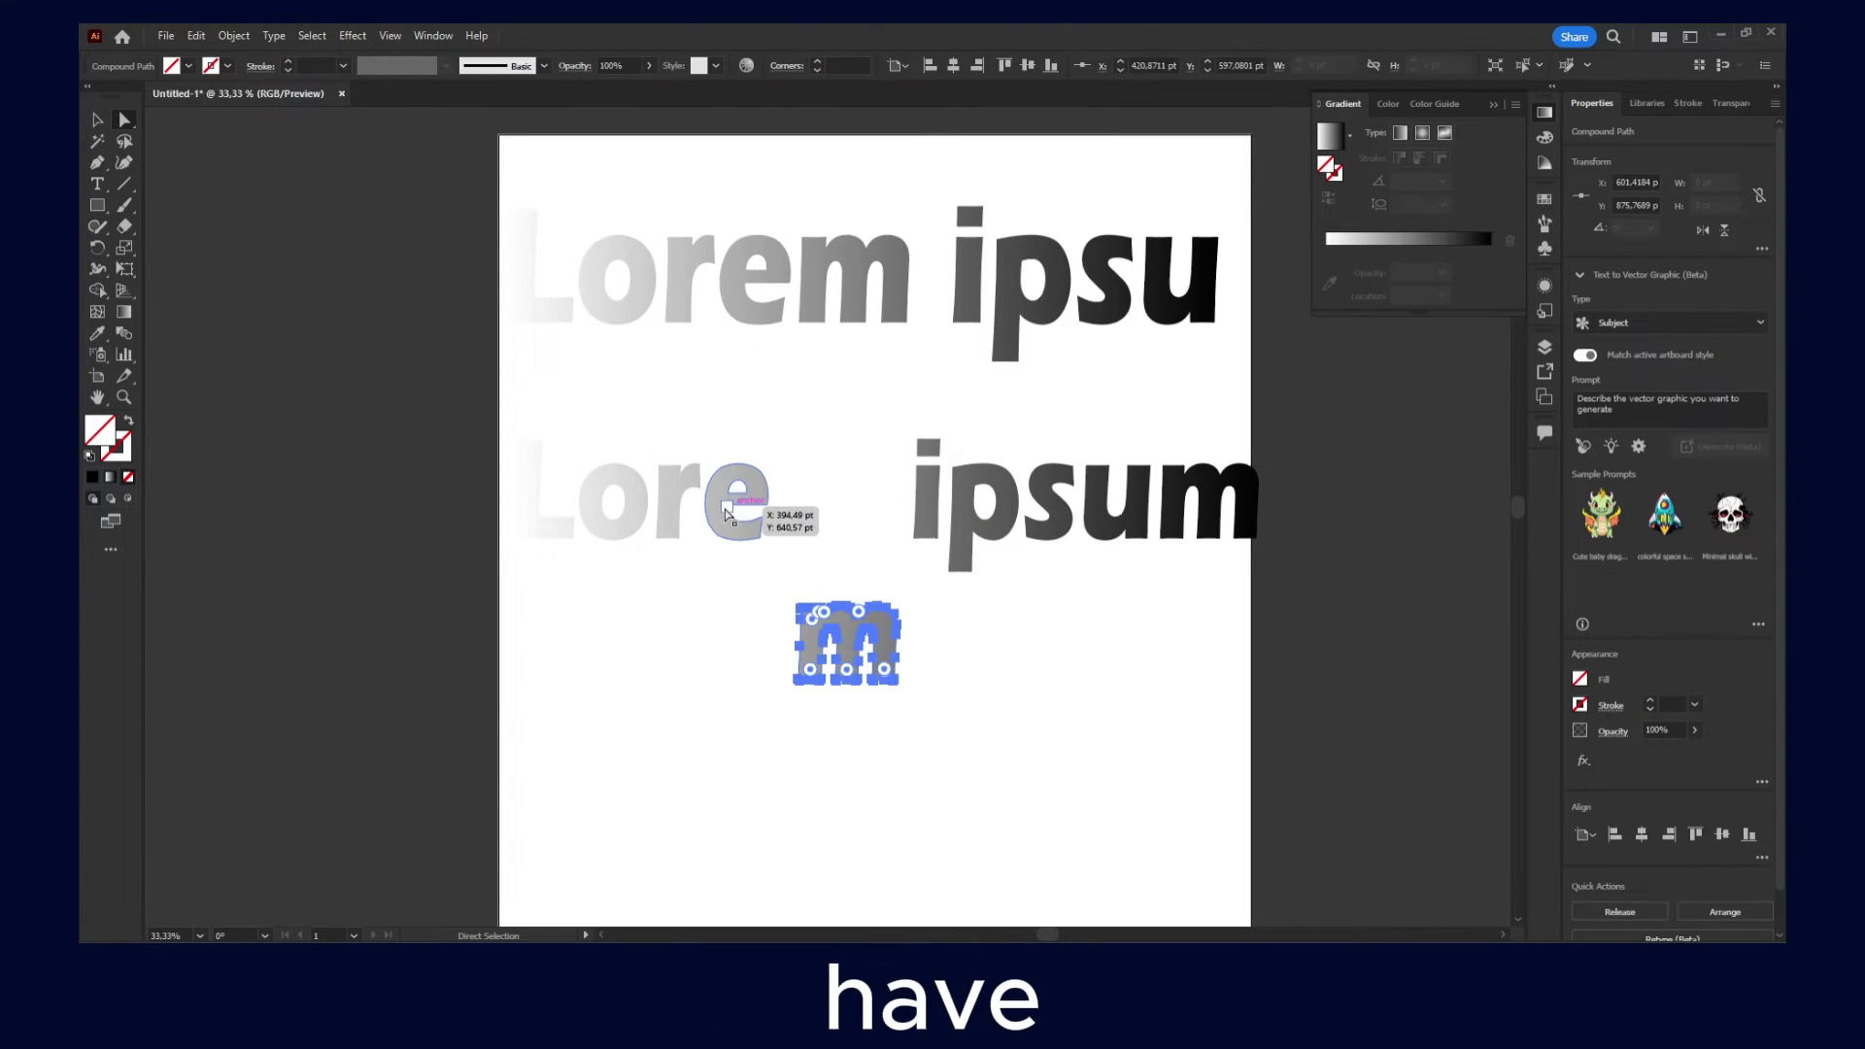
key(ctrl+shift+z)
- Move the Lore ipsum group to reposition it relative to the m
click(98, 121)
drag(735, 505, 716, 541)
click(716, 583)
right_click(1016, 535)
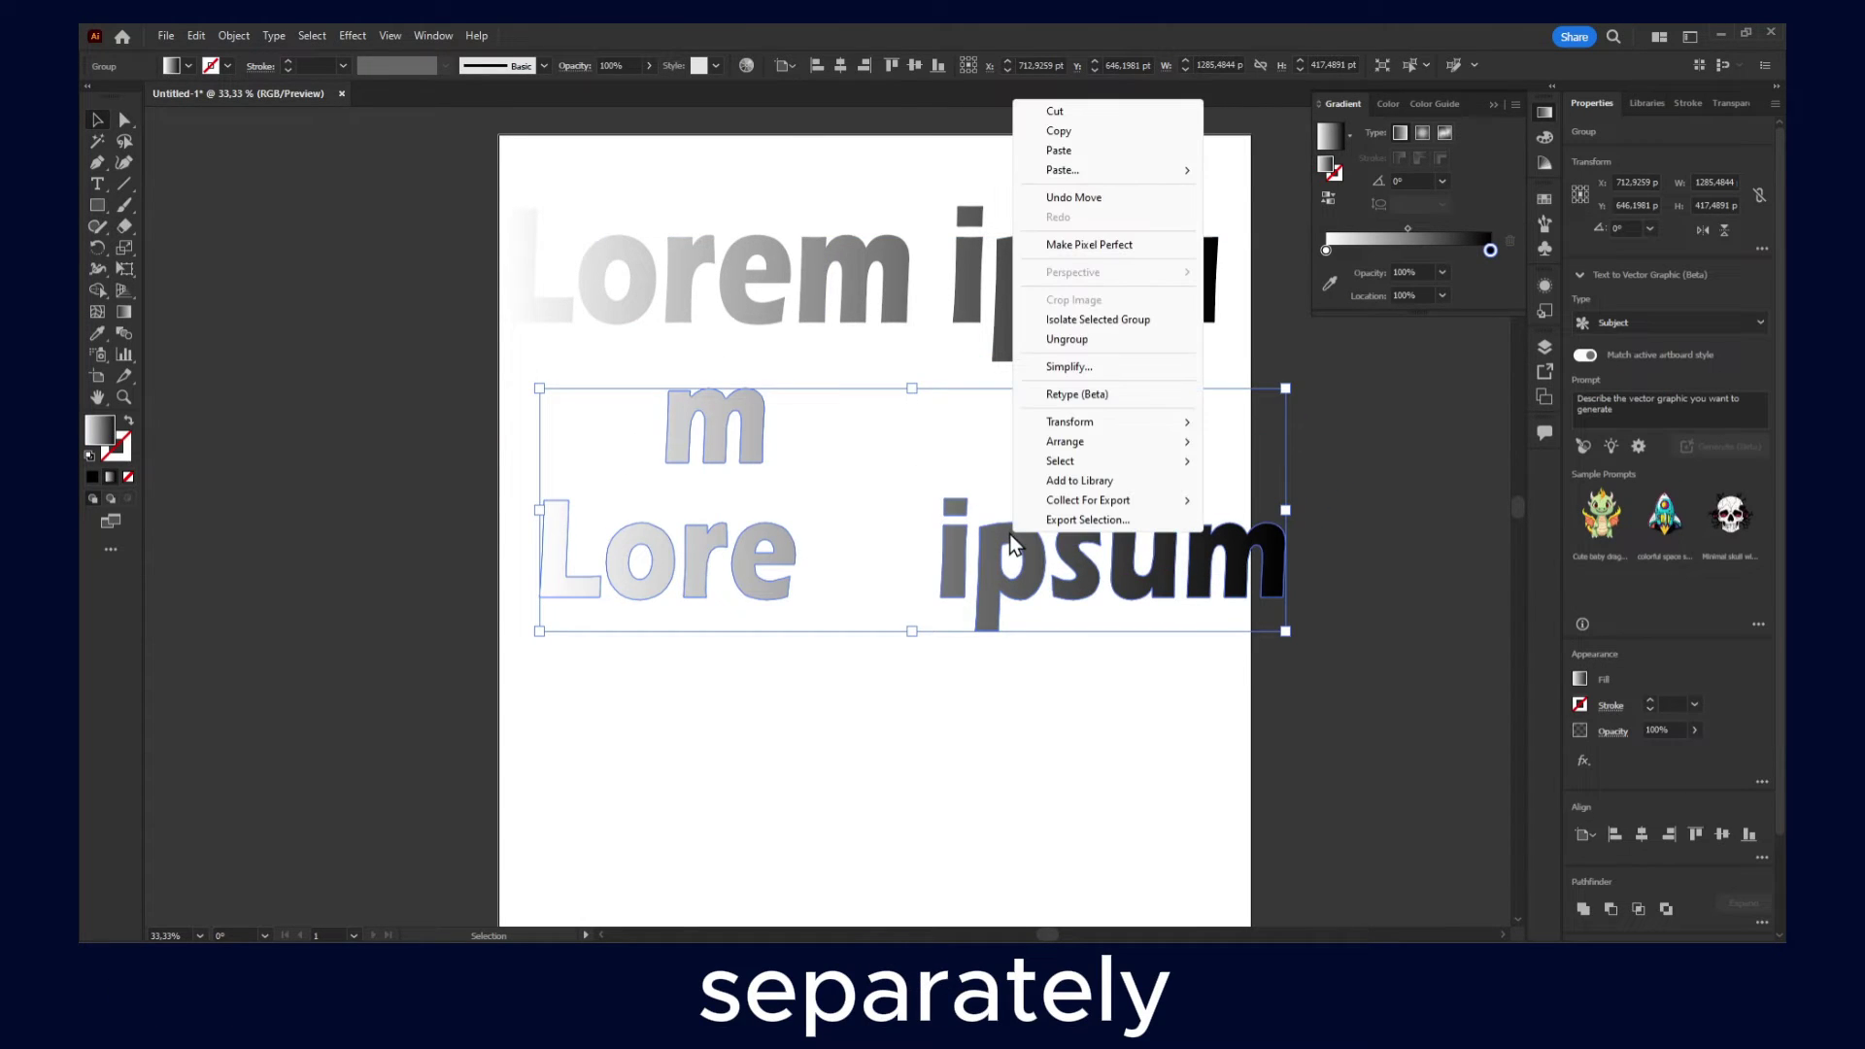
- Ungroup the lower-line letters and switch to selecting individual letter paths
click(1083, 338)
key(ctrl+g)
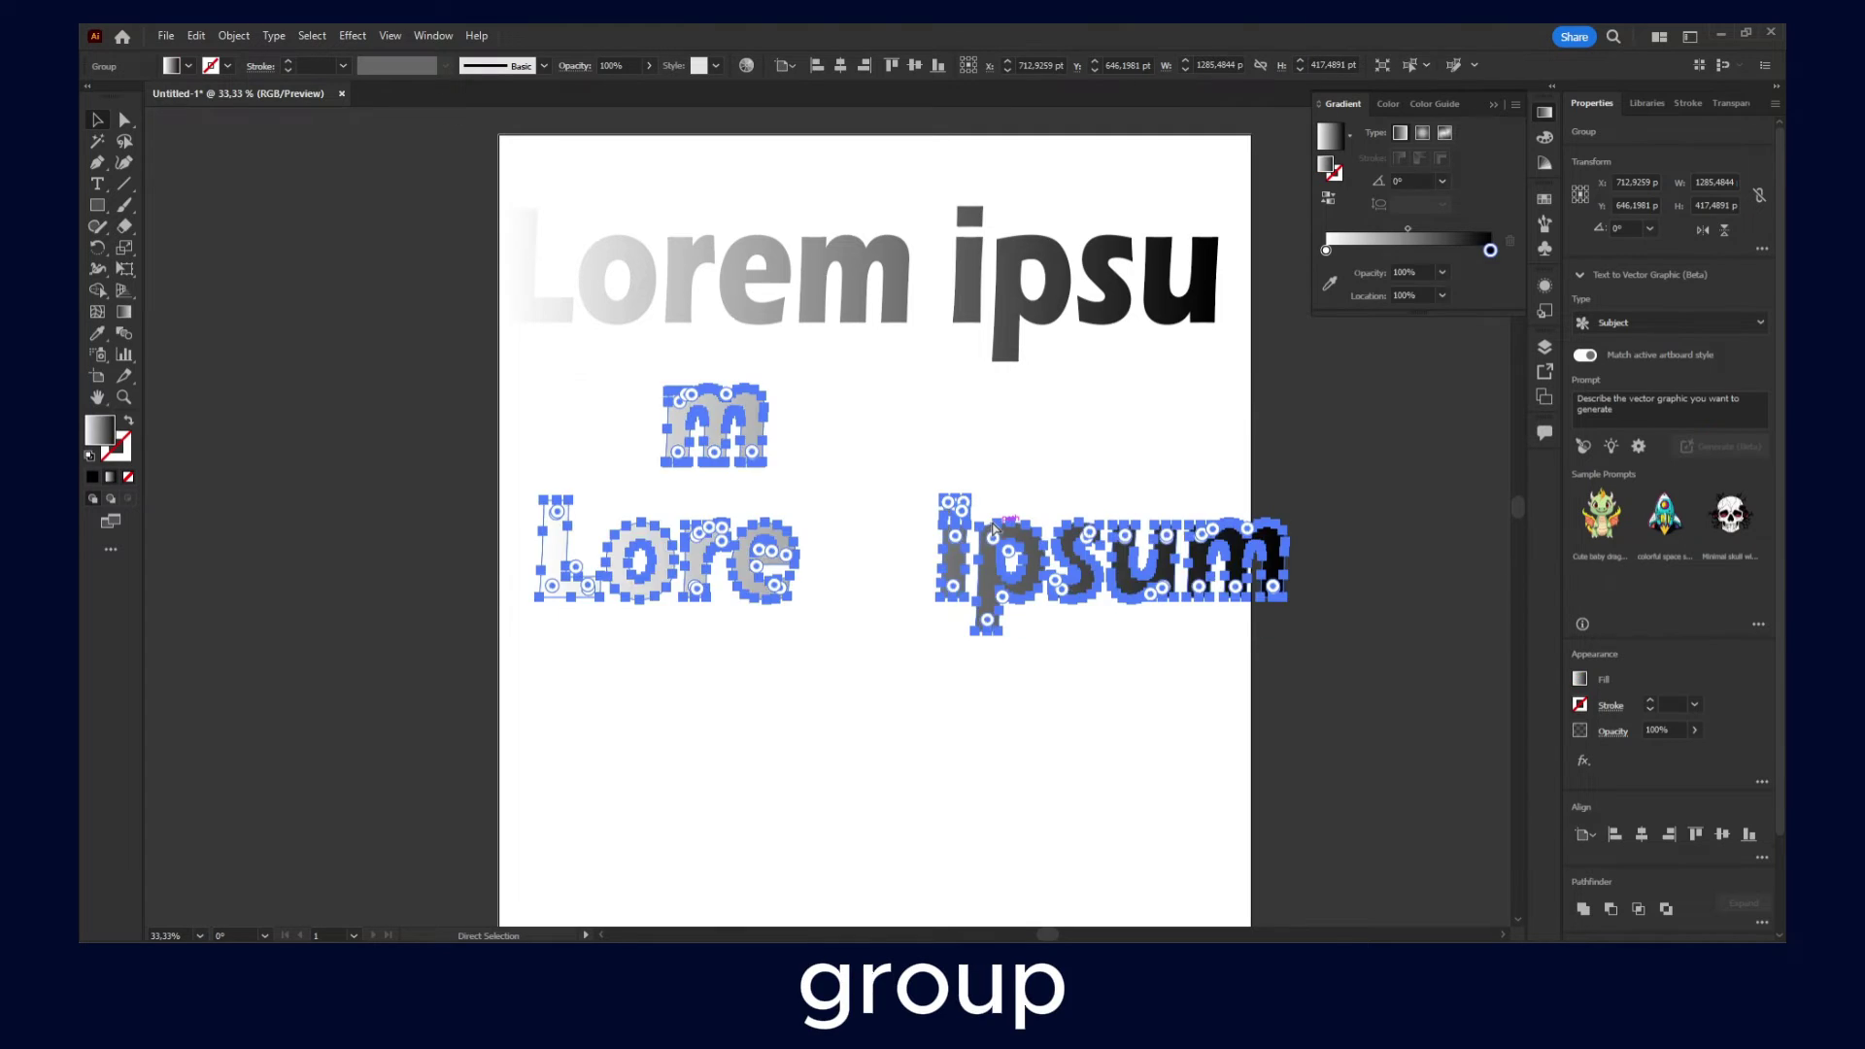
key(period)
key(a)
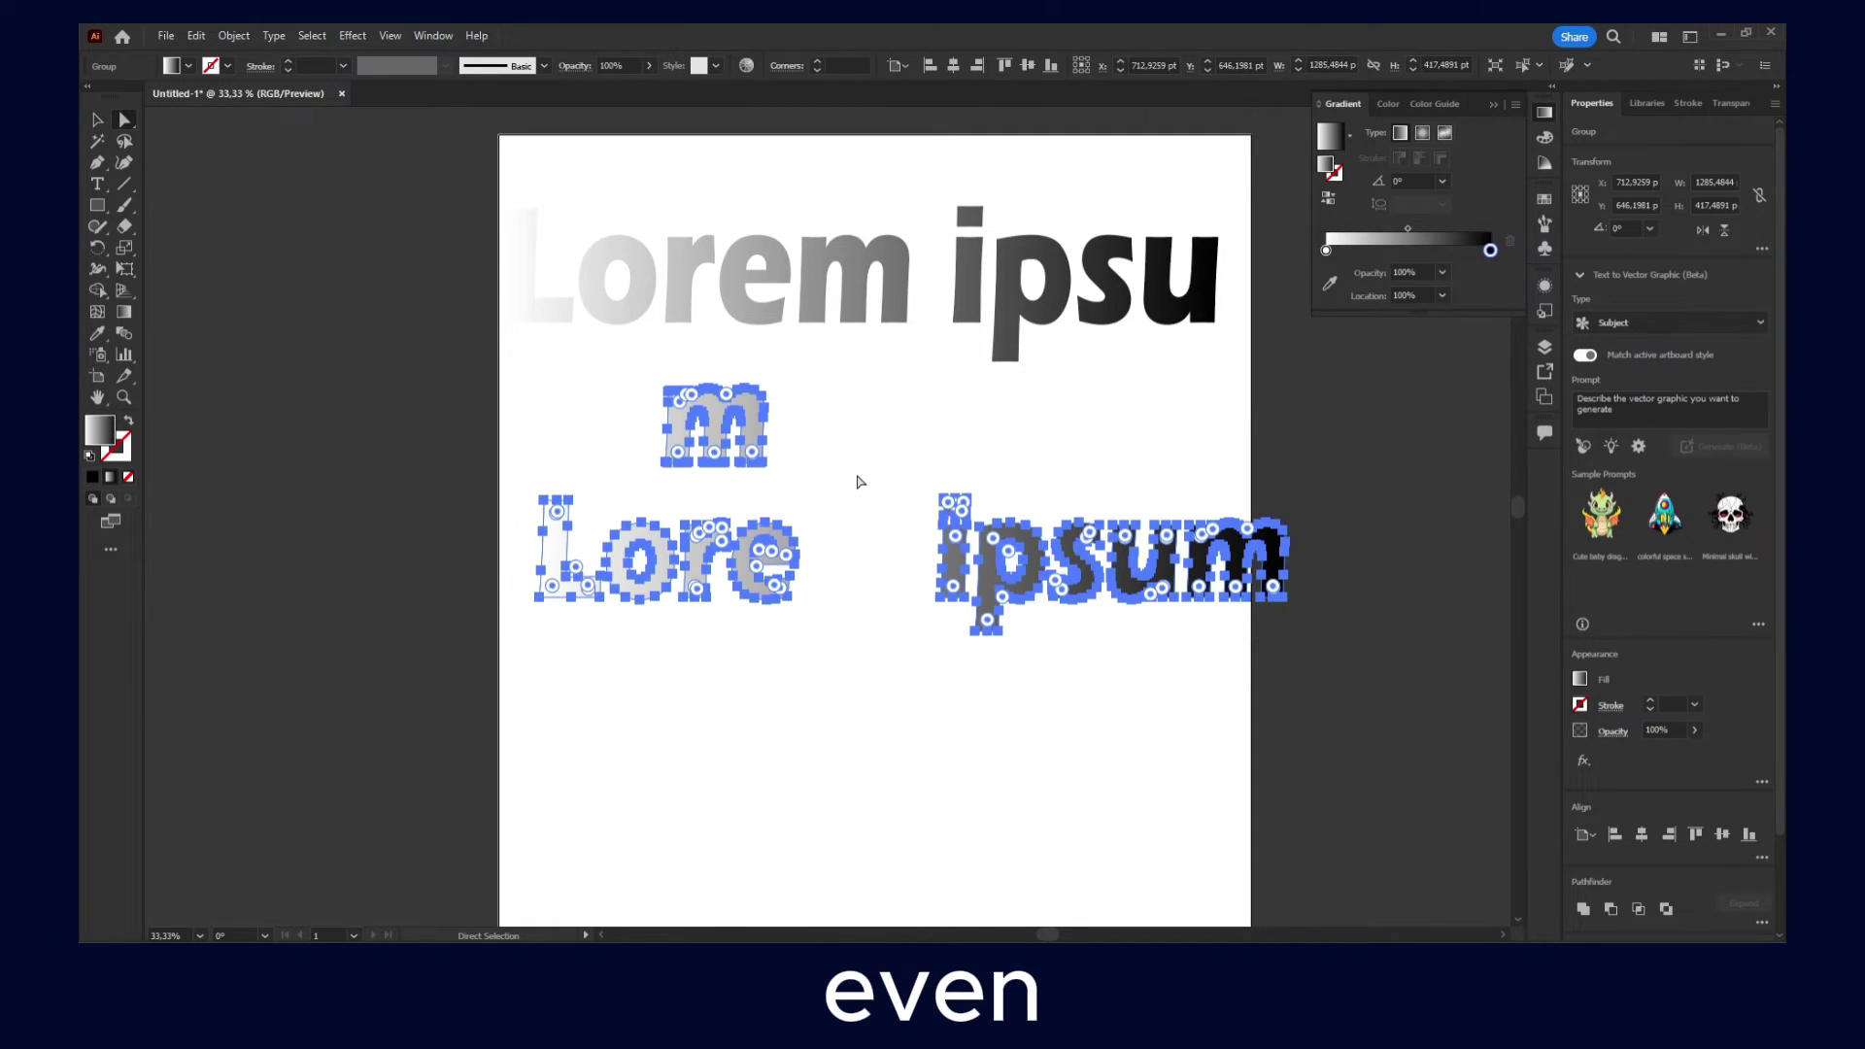
click(857, 482)
- Scatter the letters: e down-left, i, p, s spread apart, u raised near r, m beside s
drag(761, 562, 942, 416)
click(952, 563)
drag(951, 563, 764, 575)
drag(1010, 562, 856, 578)
drag(1066, 548, 945, 565)
drag(1126, 566, 1037, 476)
drag(1233, 563, 1044, 614)
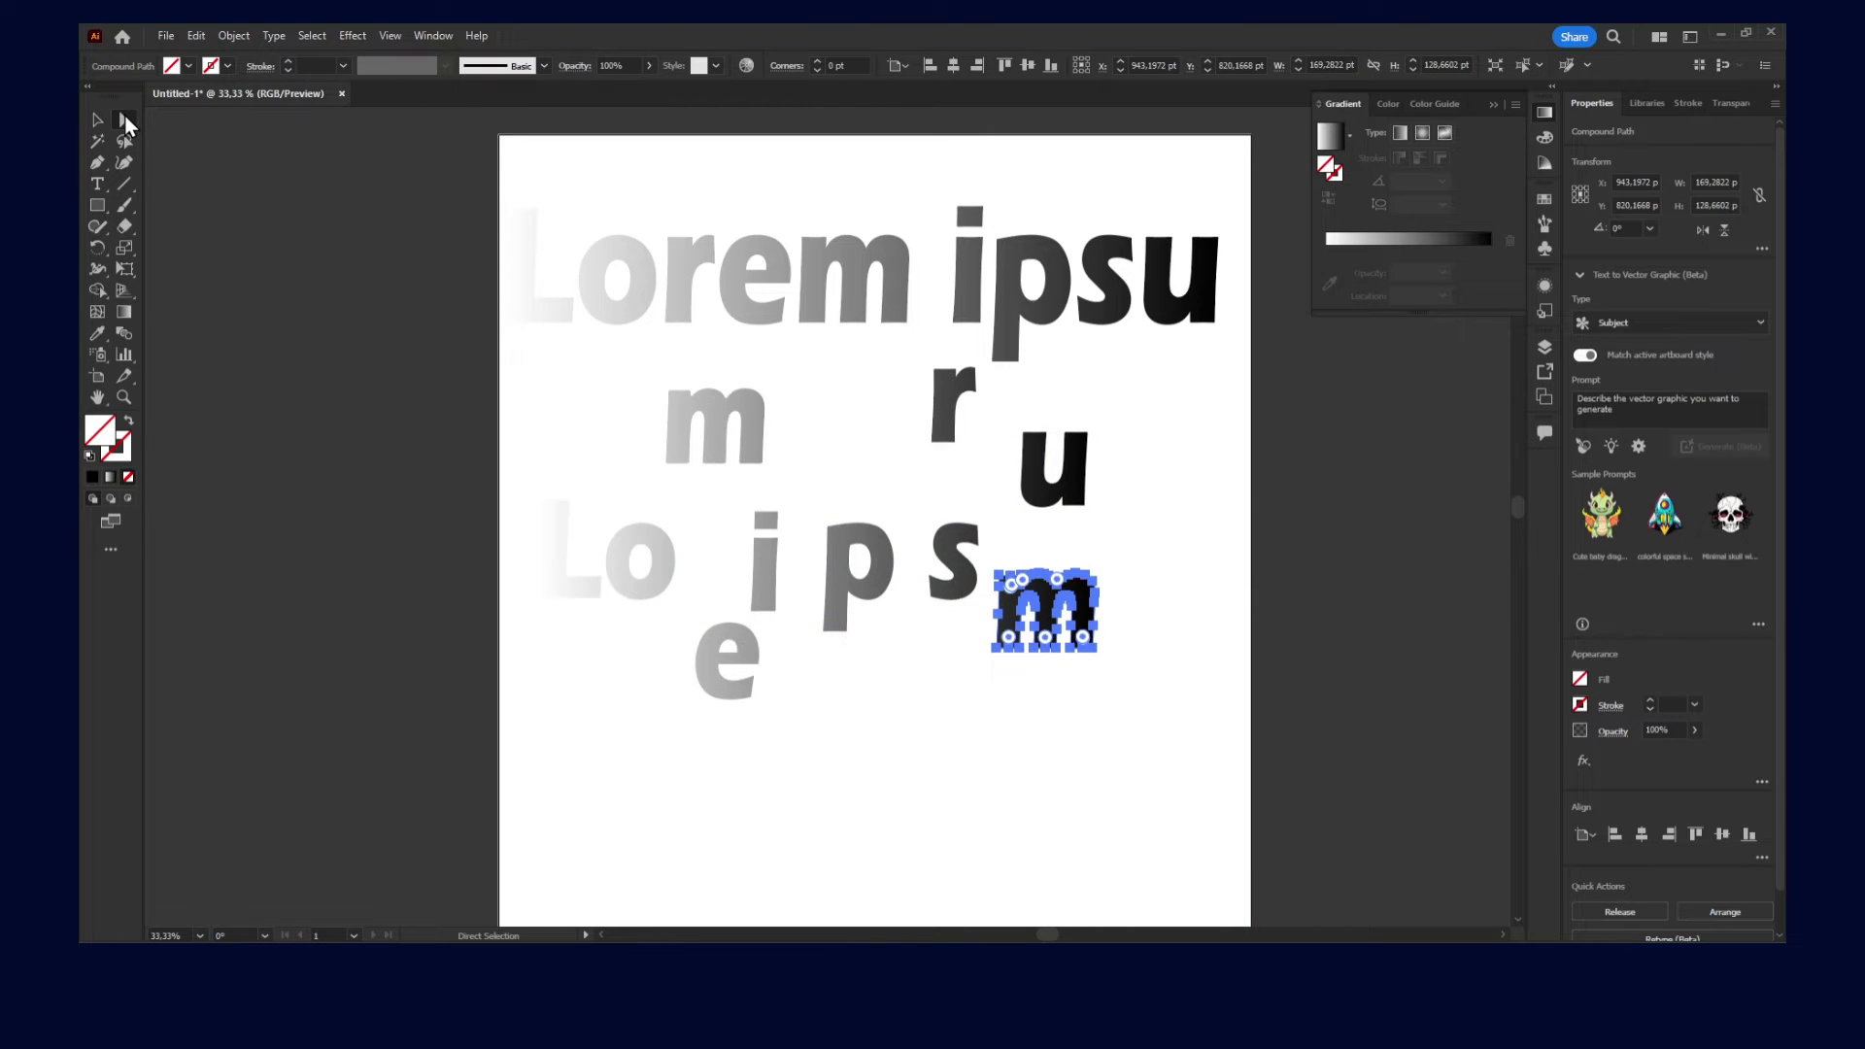
click(125, 119)
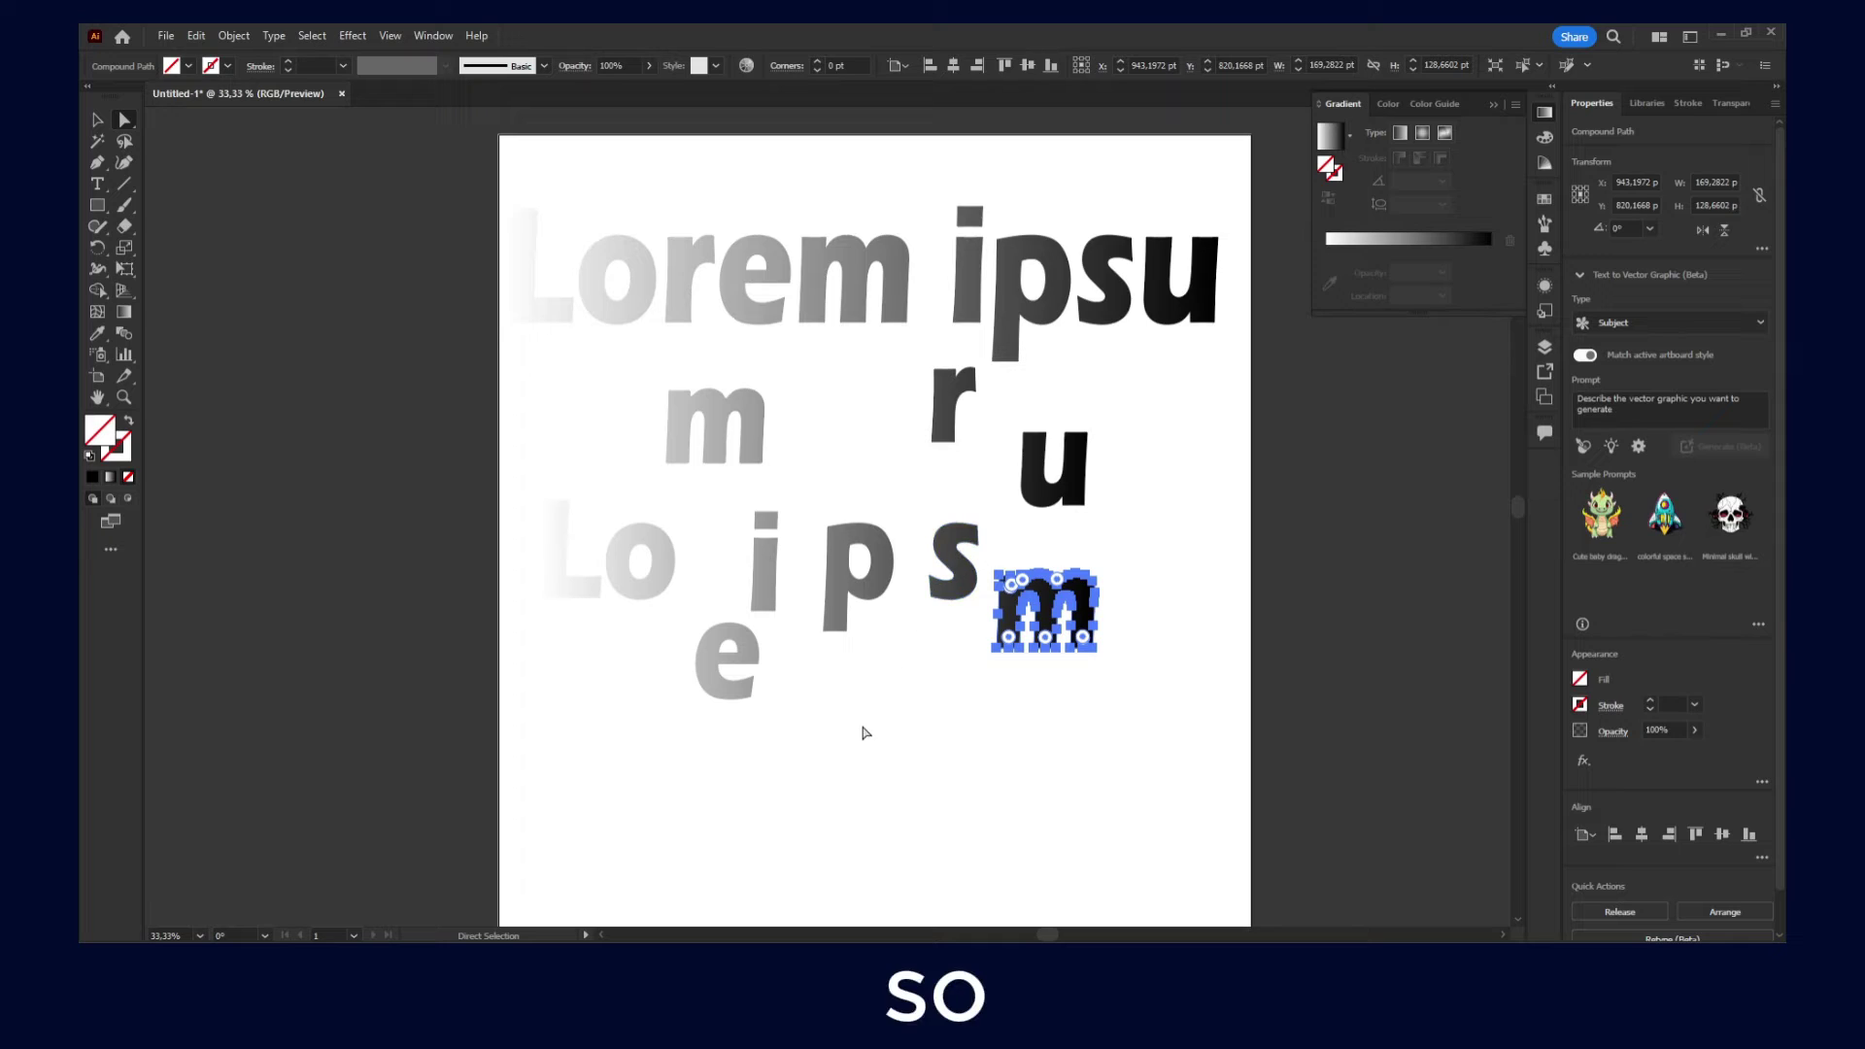
- Draw a trial text box, then undo it and the accidental move of the m
key(t)
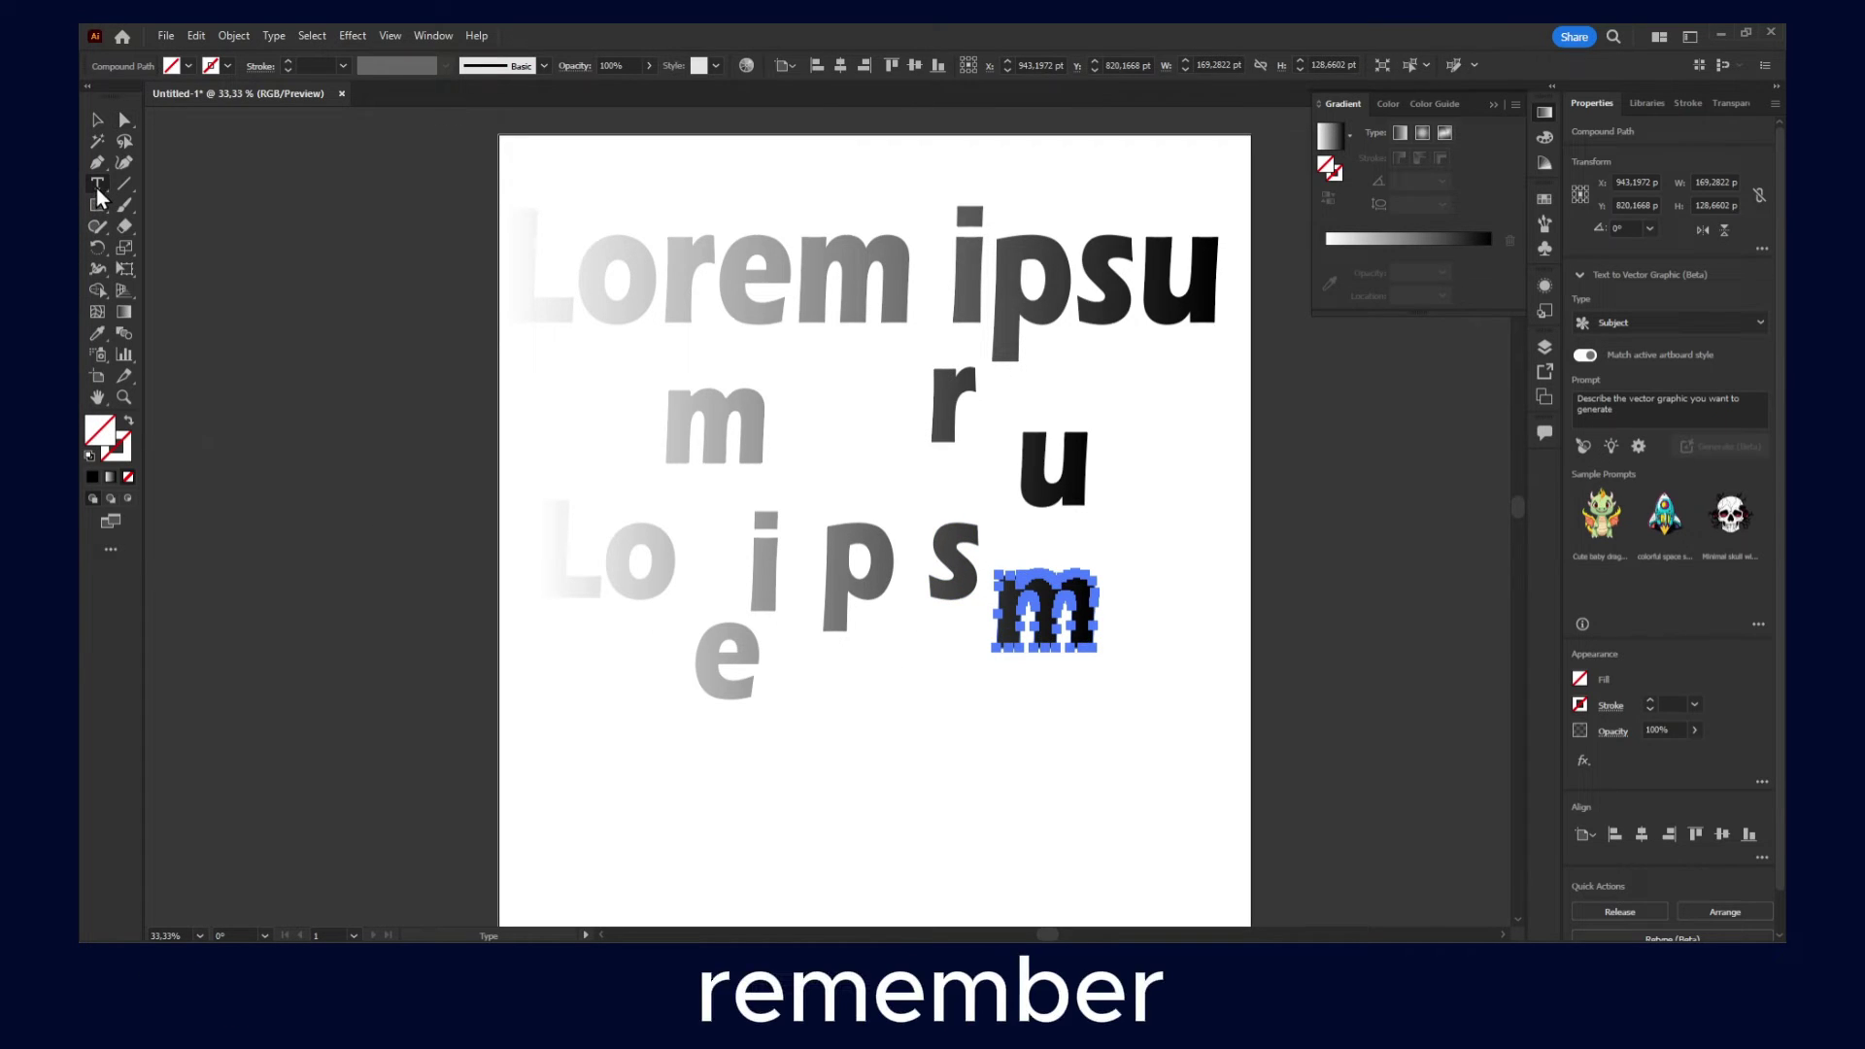
scroll(832, 778, down, 5)
drag(576, 402, 1101, 658)
click(906, 499)
click(101, 121)
key(ctrl+z)
key(ctrl+z)
key(ctrl+z)
key(ctrl+z)
key(ctrl+z)
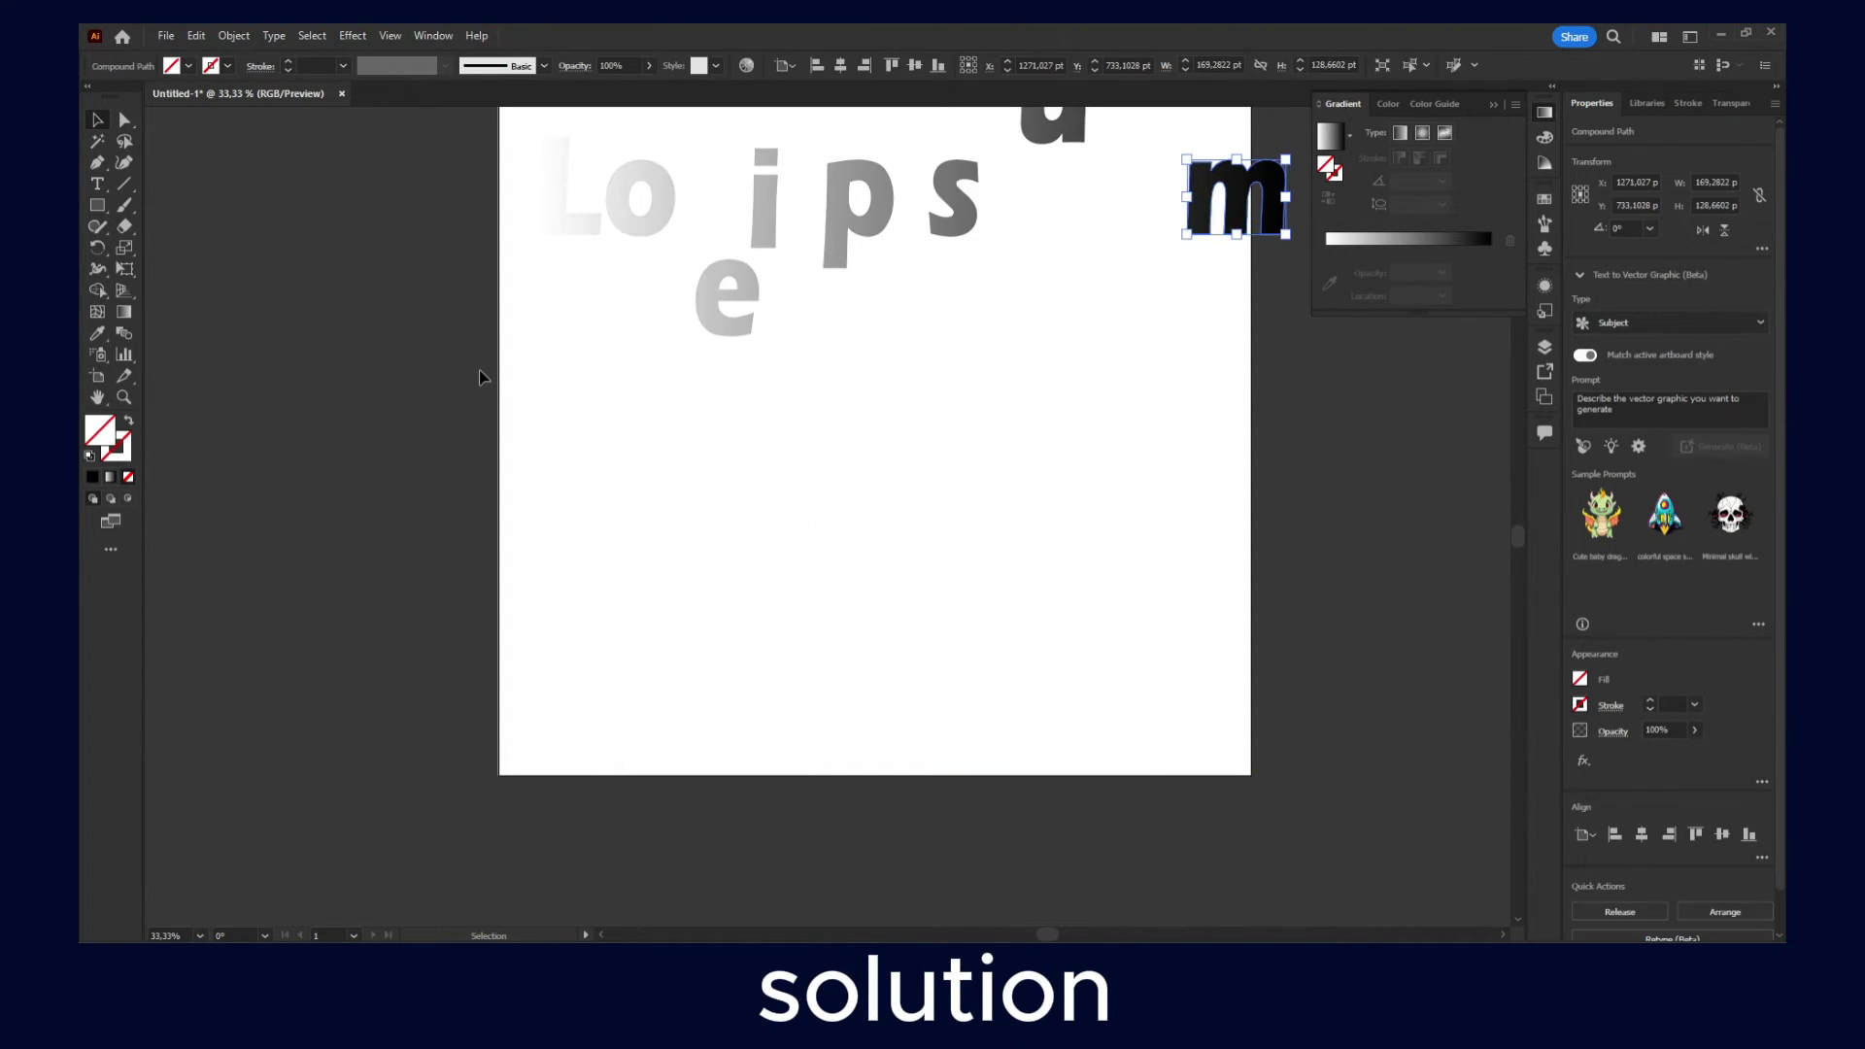
key(ctrl+z)
- Add a 'Lorem ipsum' point text line and scale it up to span the artboard width
click(97, 184)
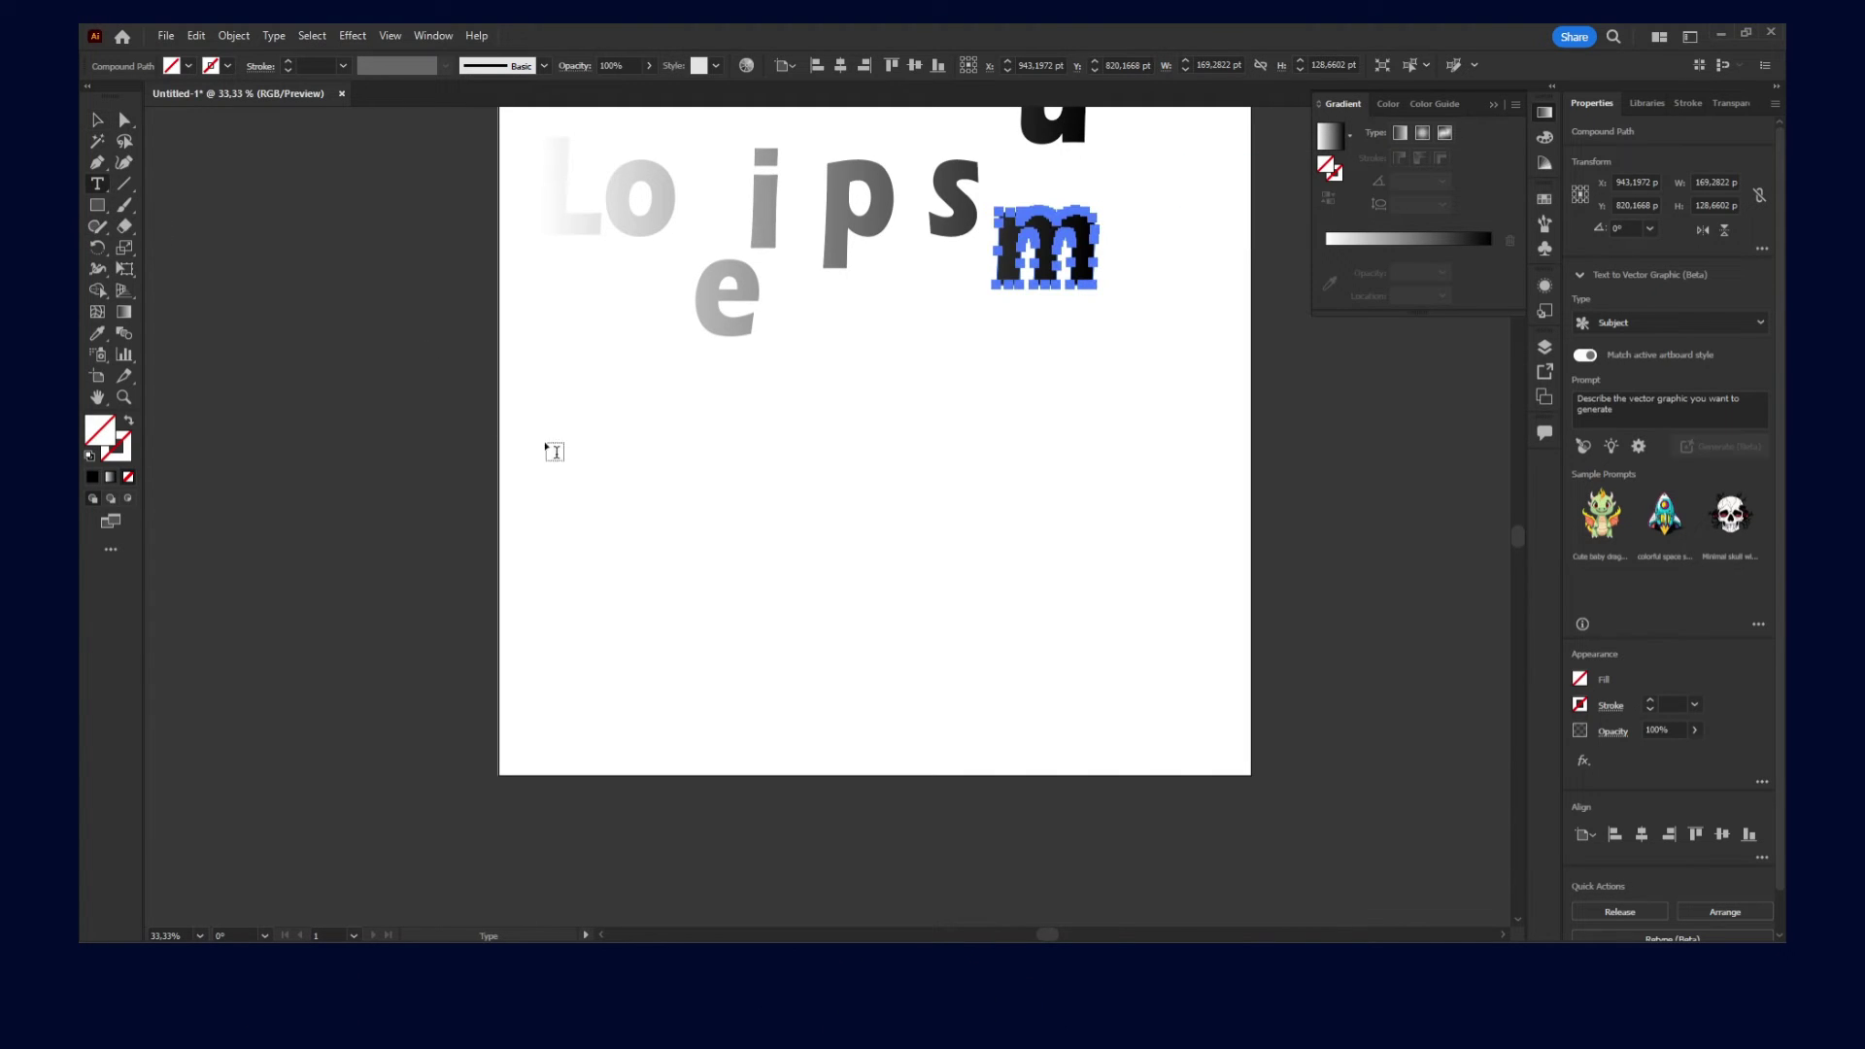
click(796, 465)
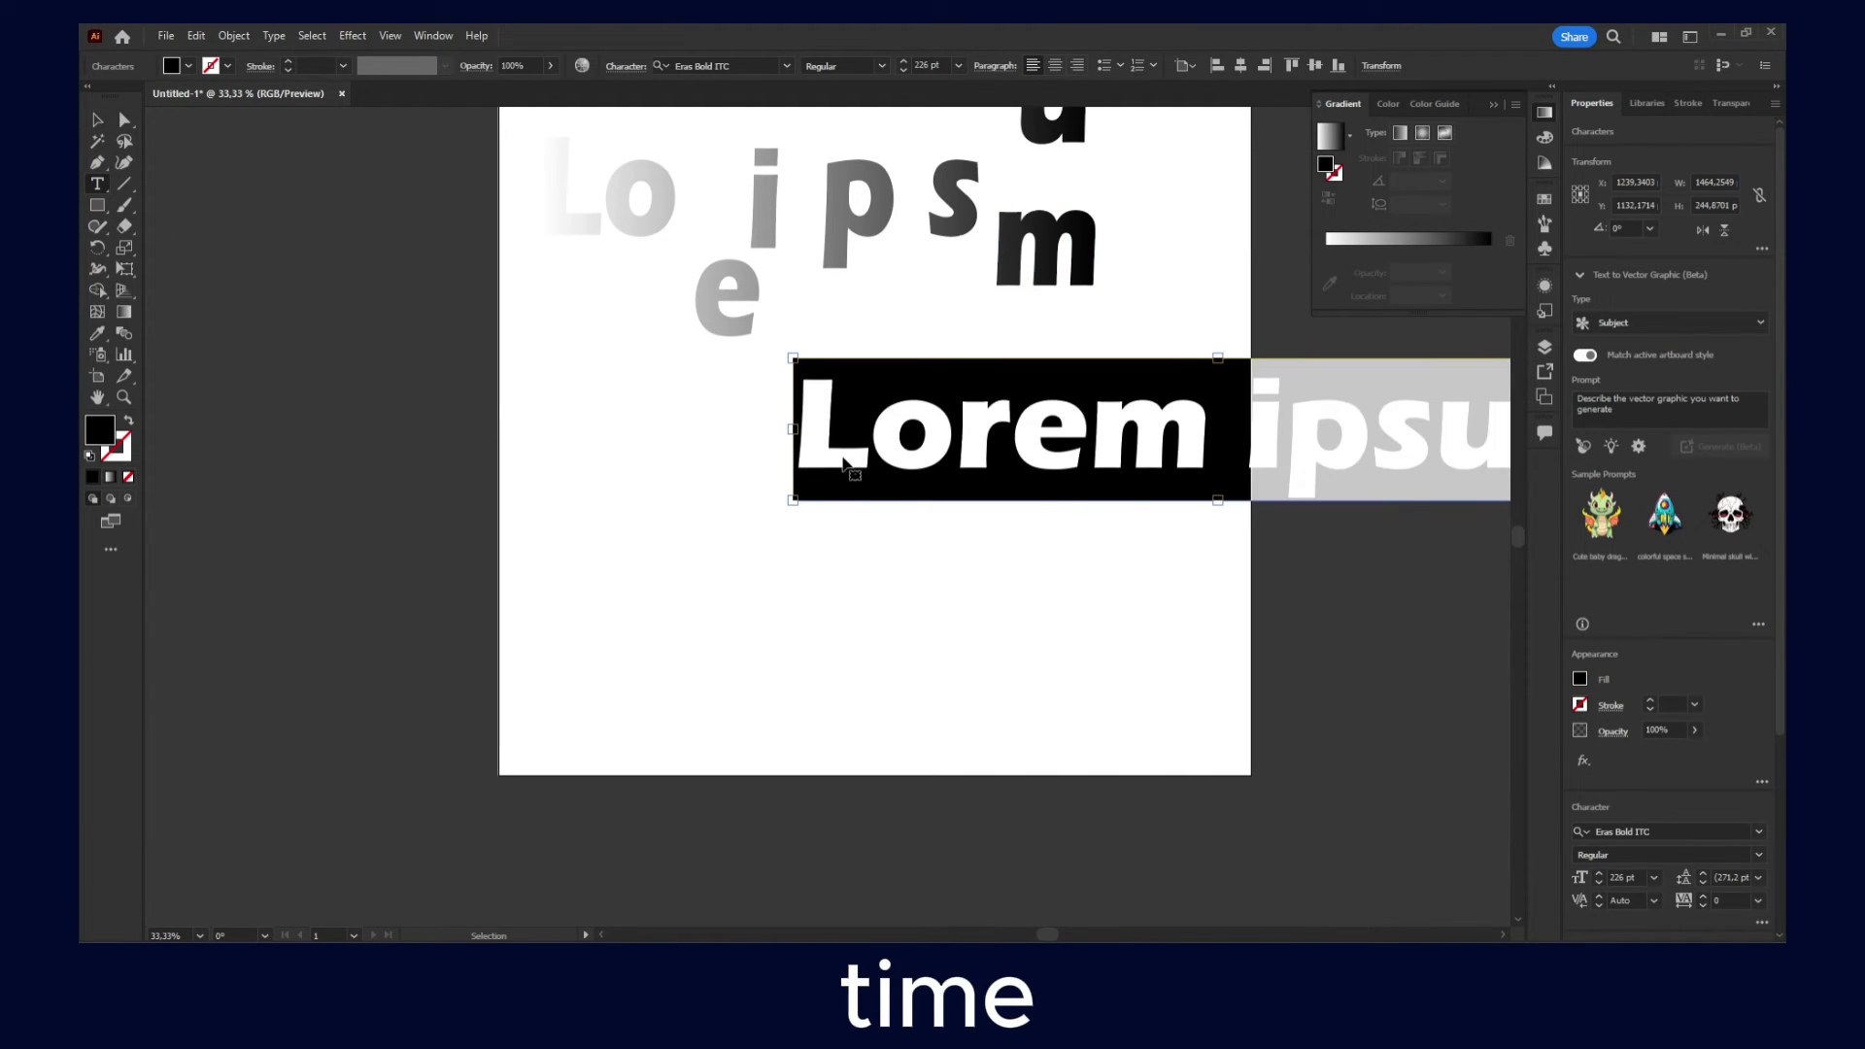
drag(854, 466, 509, 476)
drag(1298, 515, 1220, 559)
drag(945, 472, 885, 440)
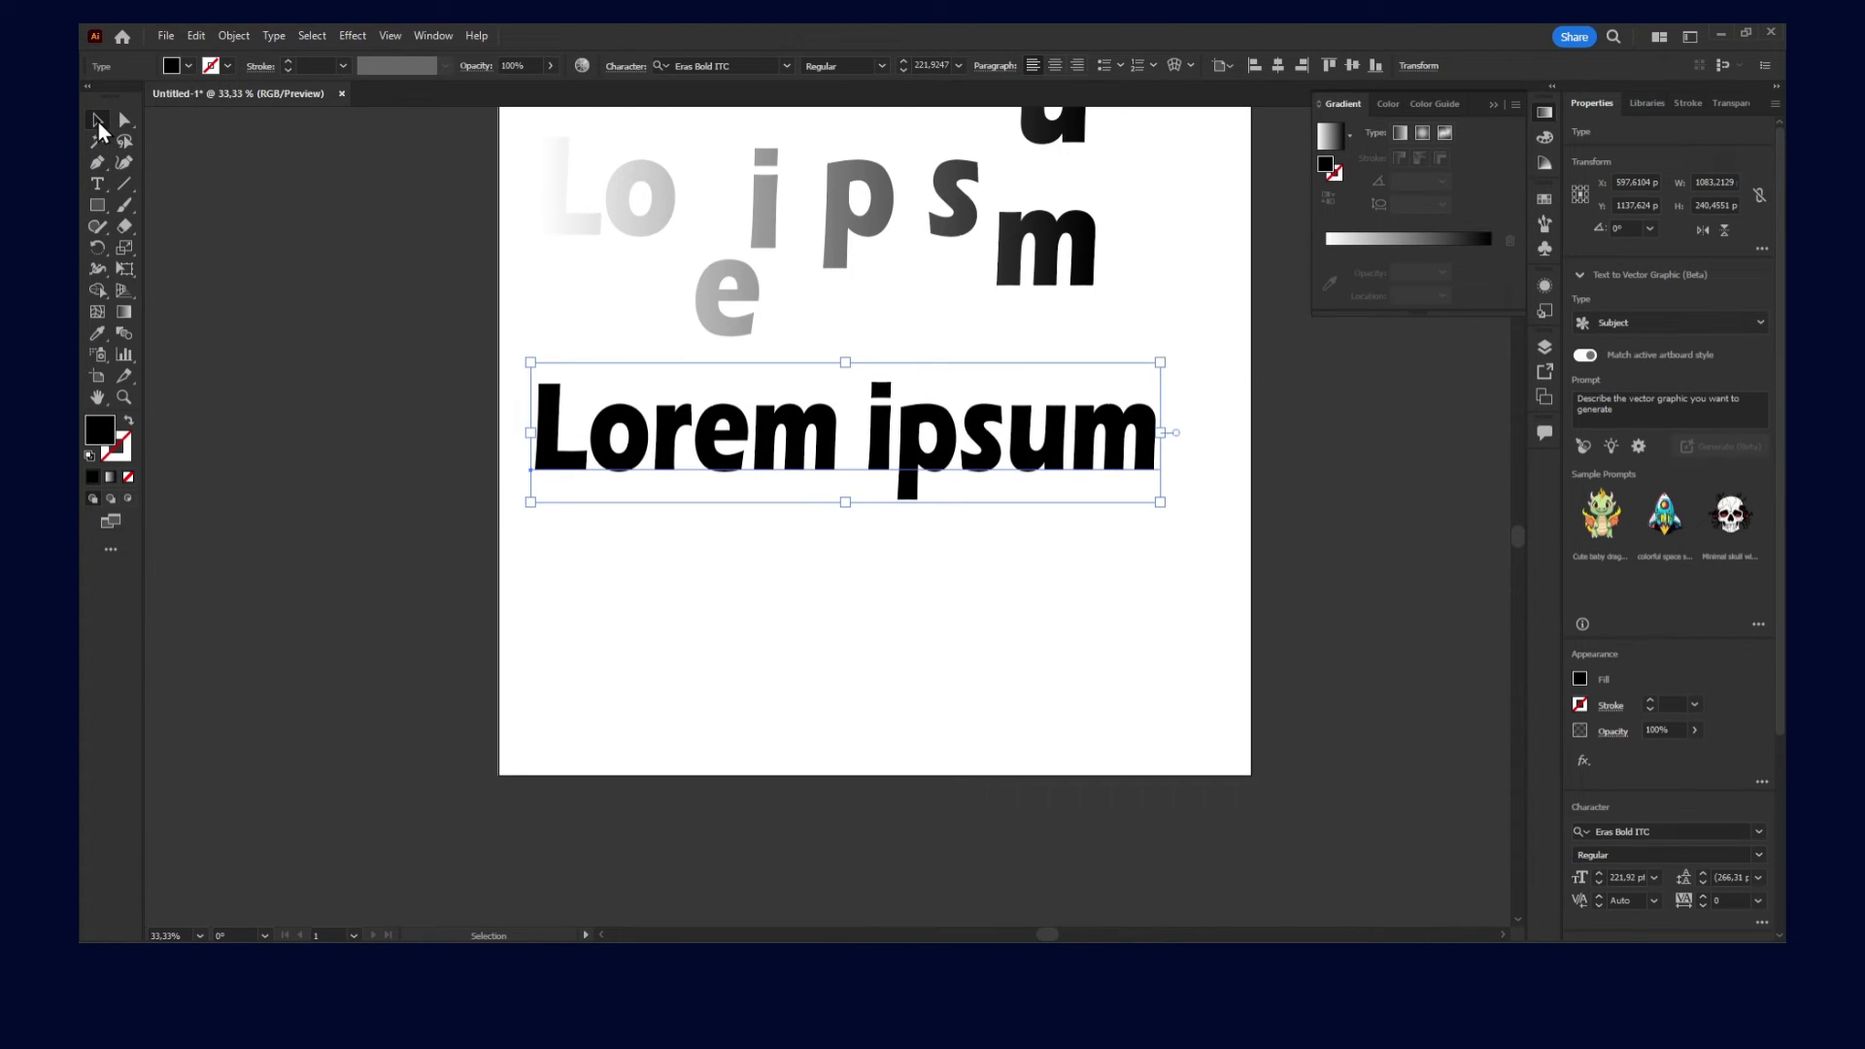
mouse_move(1160, 502)
mouse_down()
mouse_move(1217, 533)
mouse_move(1187, 456)
mouse_move(1328, 701)
mouse_move(1242, 571)
mouse_move(1105, 550)
mouse_move(1194, 533)
mouse_move(982, 421)
mouse_move(1186, 533)
mouse_move(1080, 482)
mouse_move(991, 544)
mouse_move(960, 462)
mouse_move(959, 478)
mouse_move(1240, 557)
mouse_move(1215, 515)
mouse_move(1258, 517)
mouse_move(1187, 498)
mouse_up()
- Draw a second text box below, shrink it until its text vanishes, then reselect Lorem ipsum
click(98, 185)
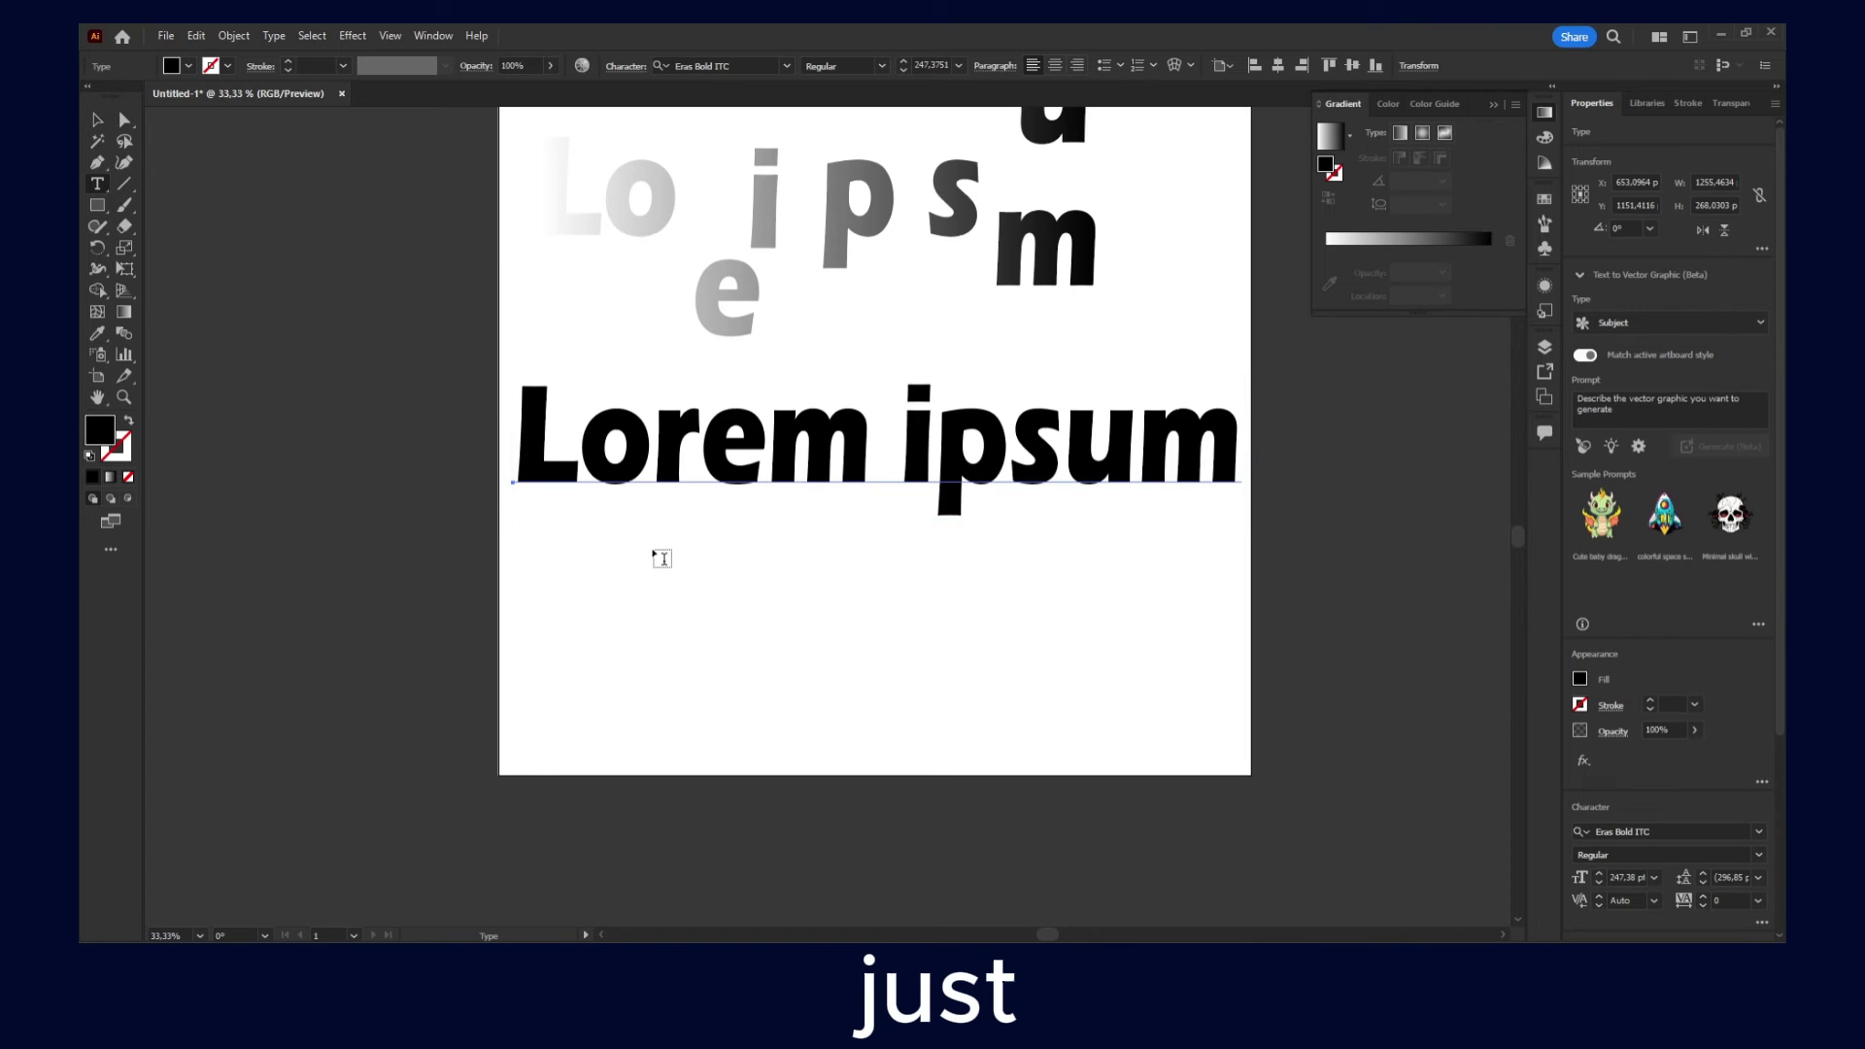
drag(658, 554, 1180, 739)
click(938, 590)
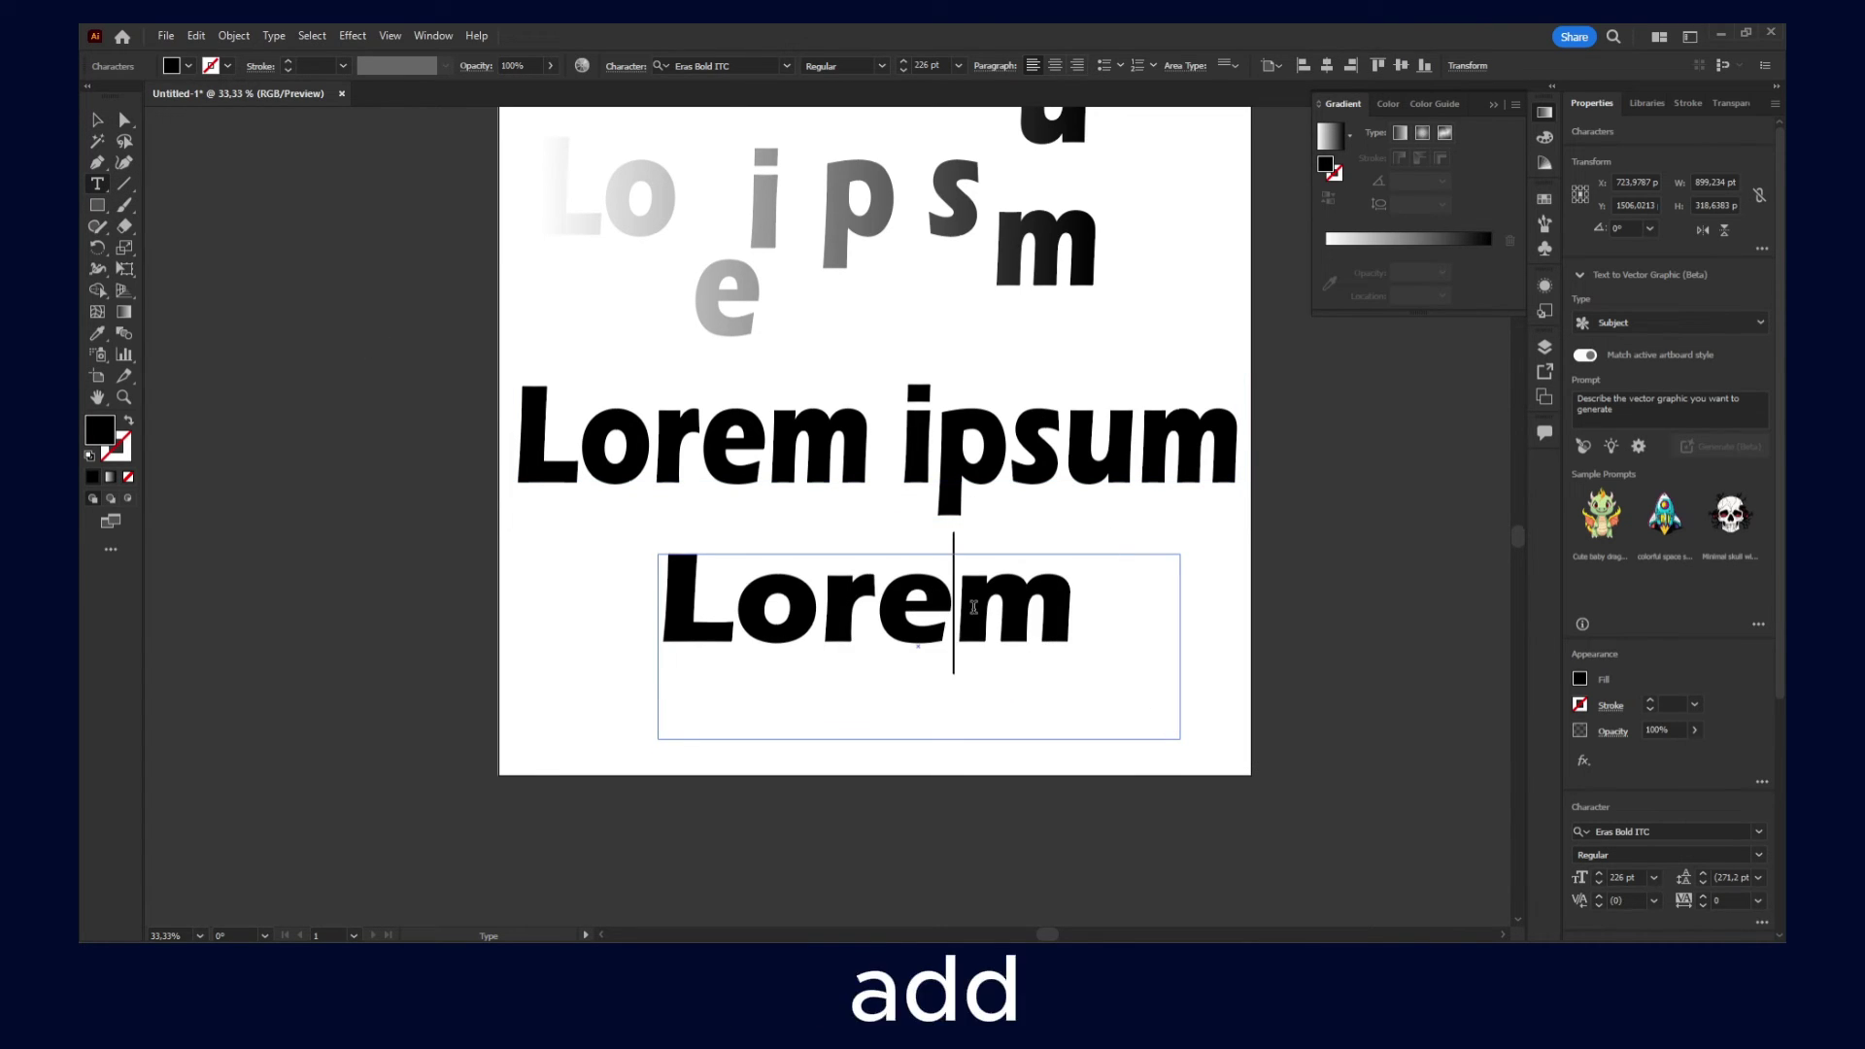
click(97, 119)
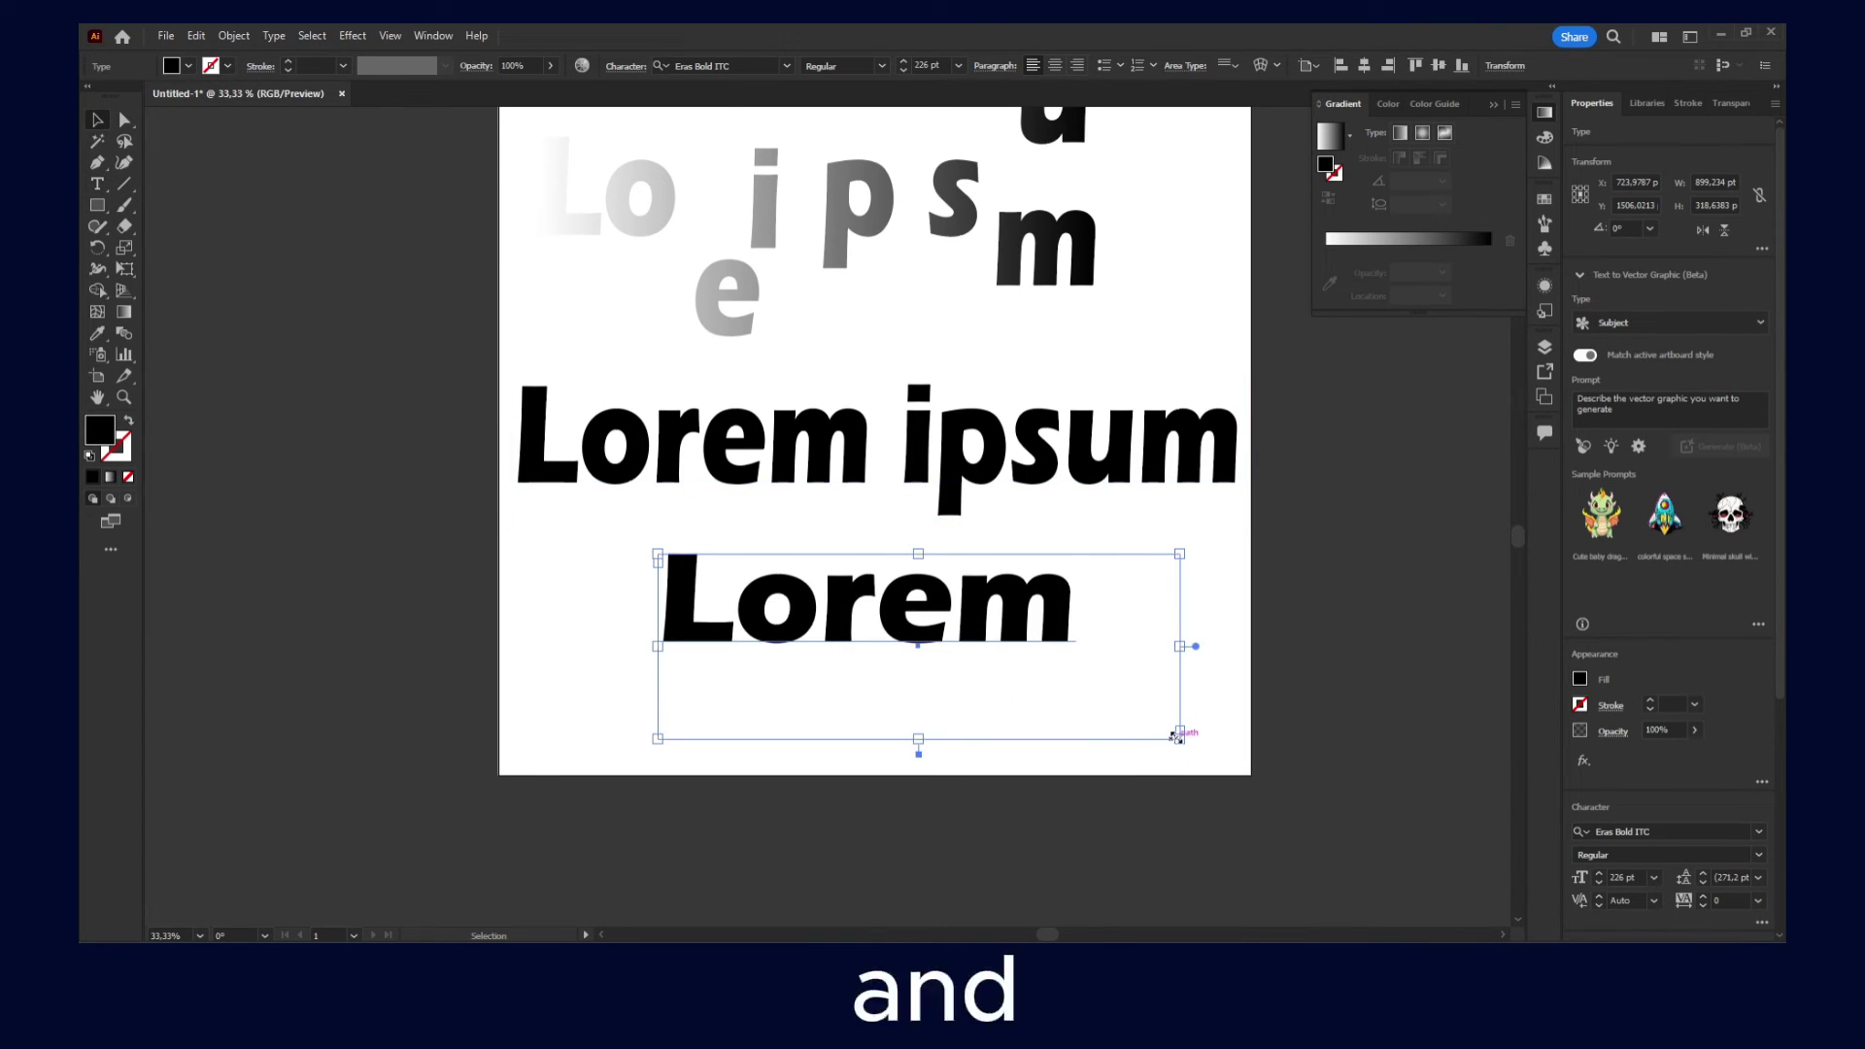
drag(1178, 736, 1098, 645)
click(961, 502)
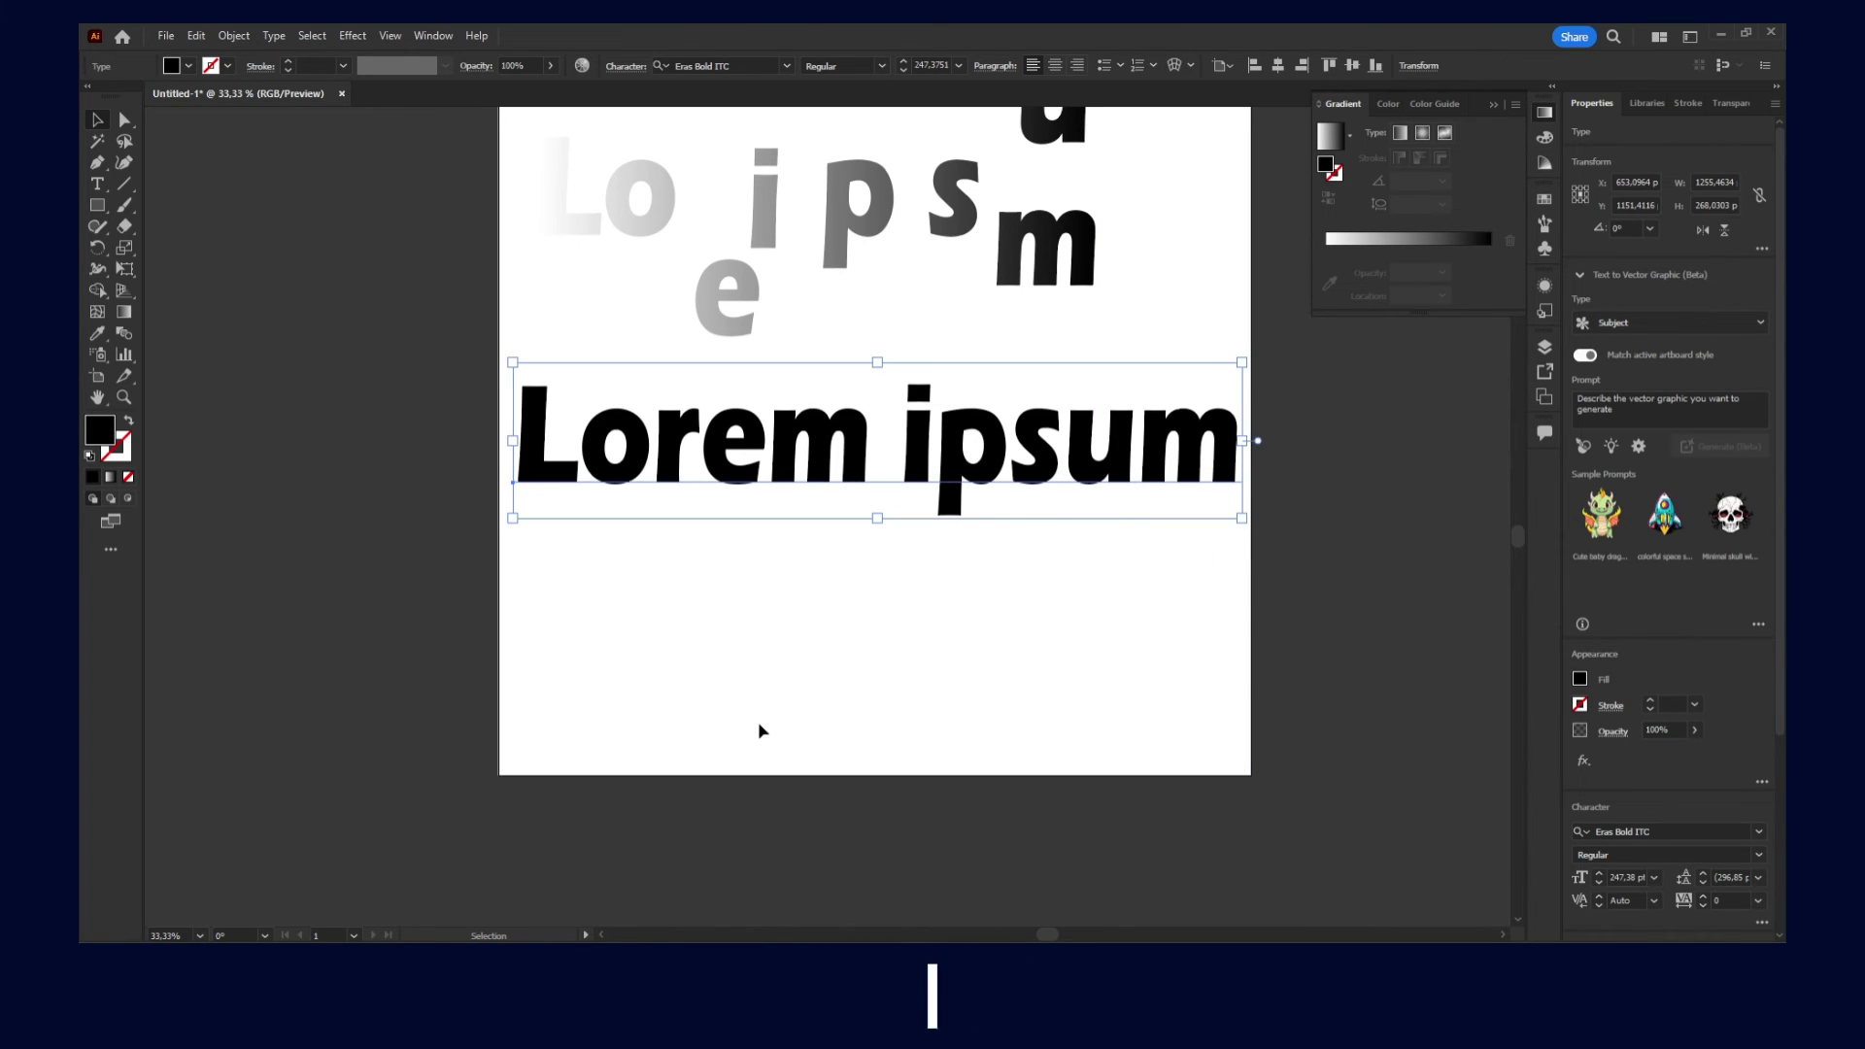
- Bring the OBS Studio recorder window to the front from the taskbar
click(900, 922)
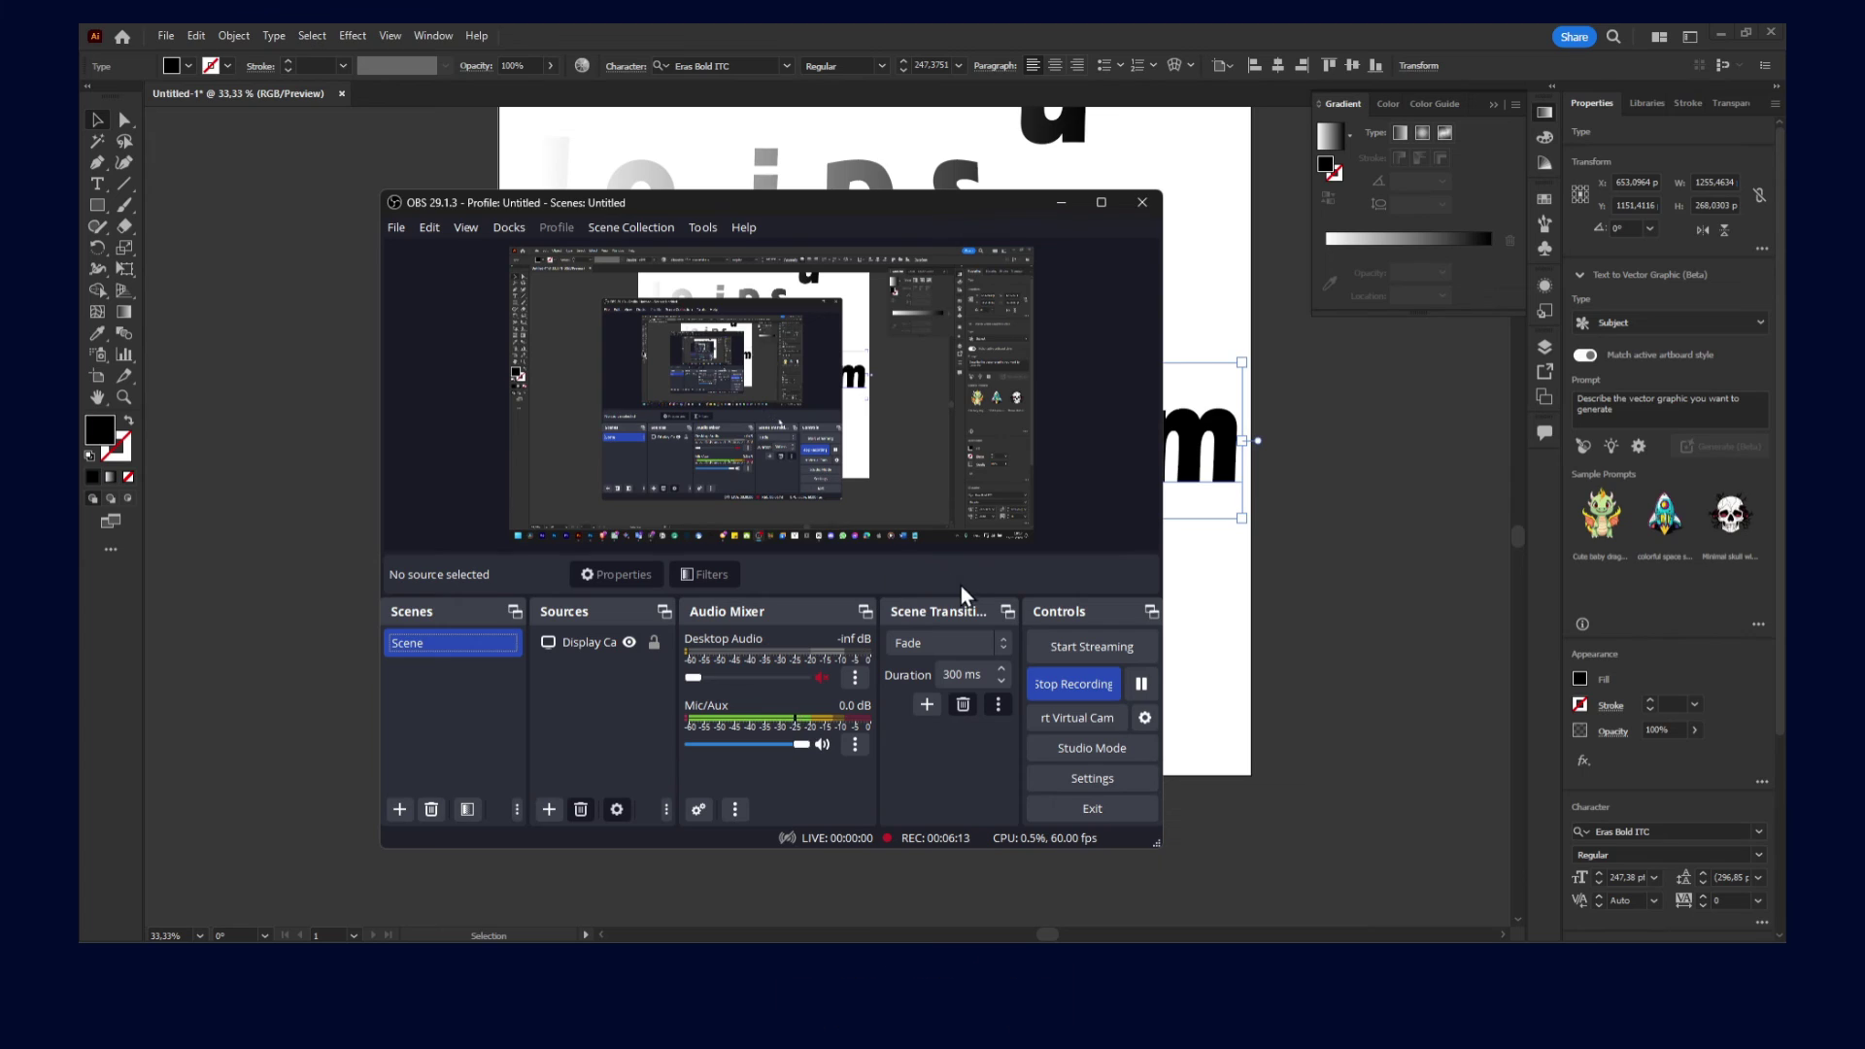